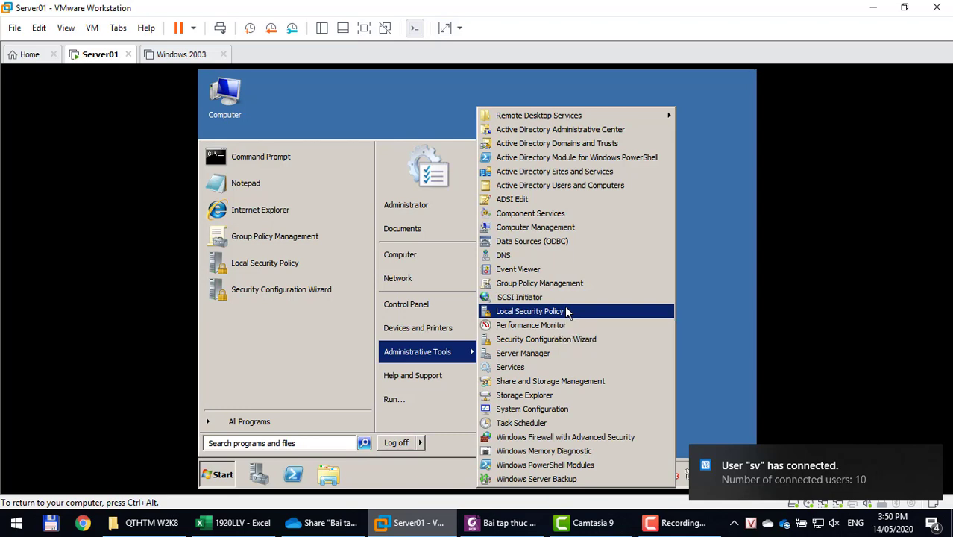
# In Local Security Policy, review the Password, Account Lockout and Kerberos policies under Account Policies.
pyautogui.click(567, 312)
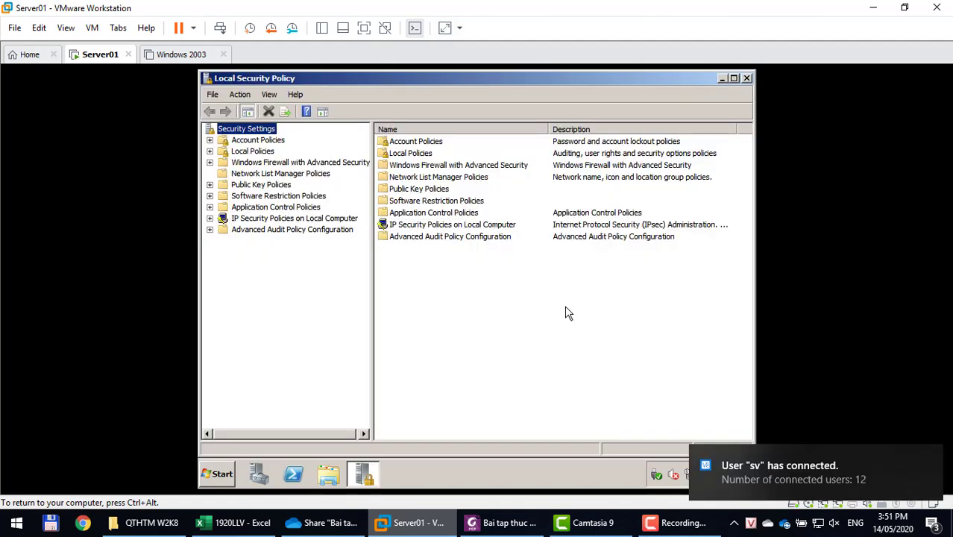
pyautogui.click(262, 141)
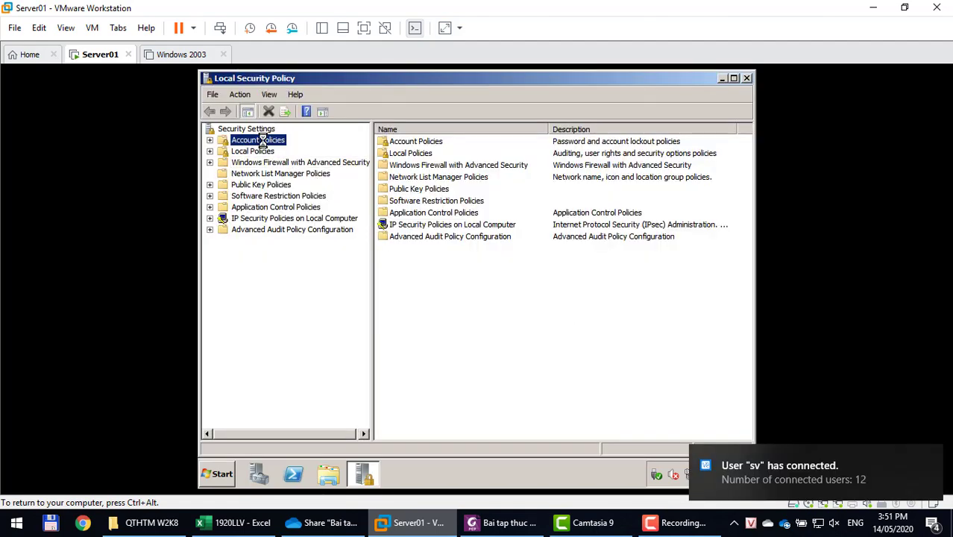
pyautogui.click(262, 152)
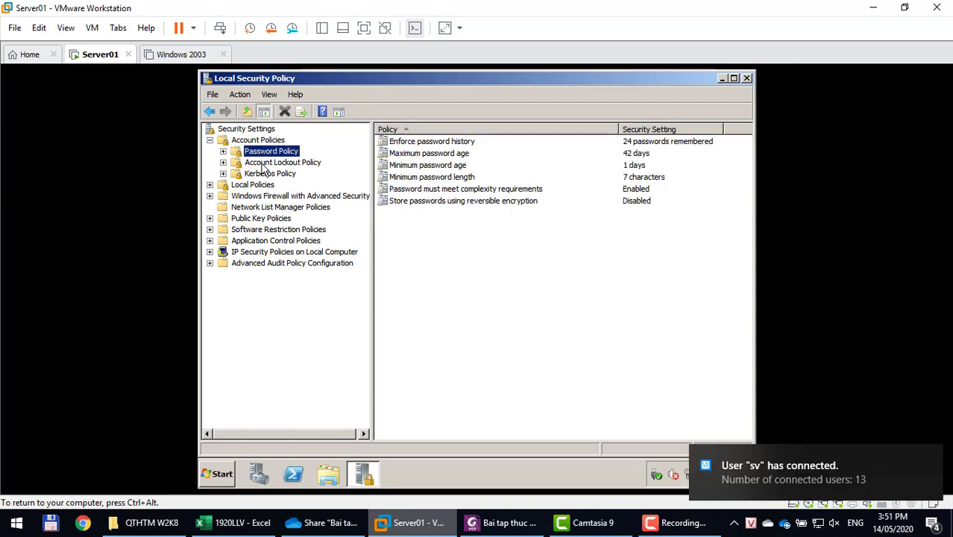
pyautogui.click(263, 164)
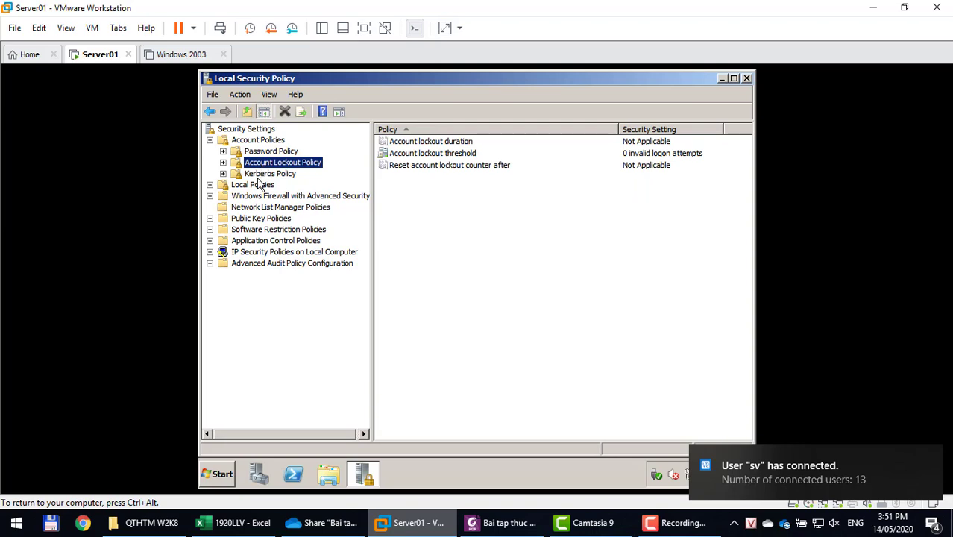
pyautogui.click(259, 176)
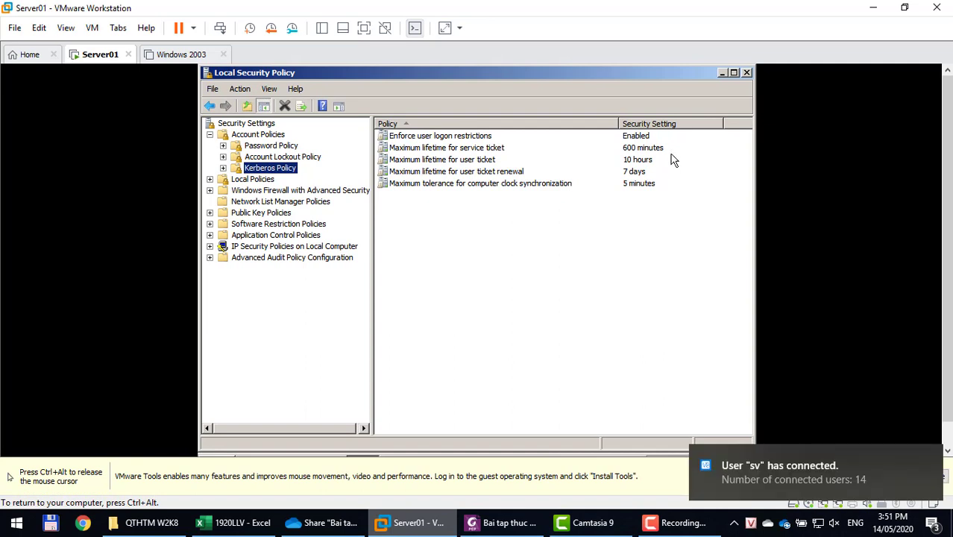
# Close Local Security Policy and bring the lab exercise PDF forward.
pyautogui.click(746, 73)
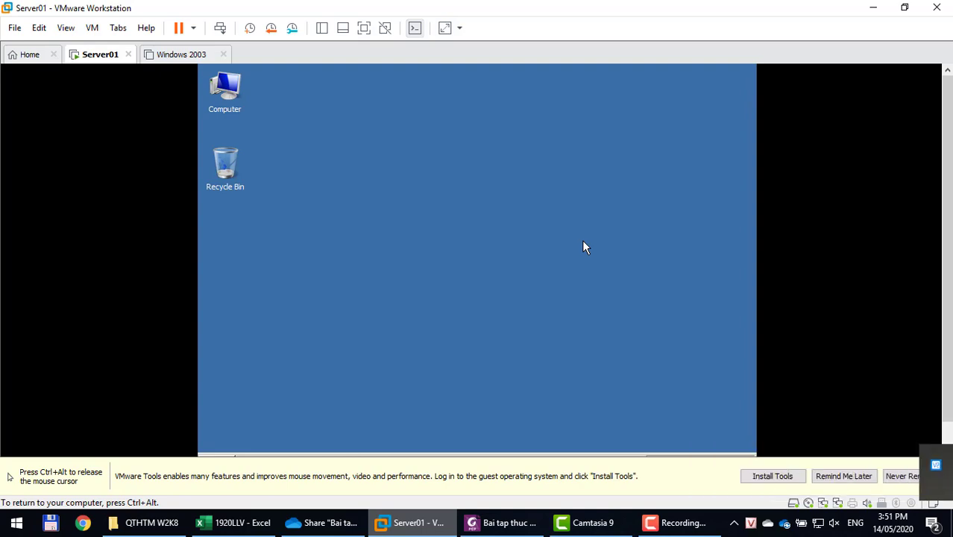
pyautogui.hotkey('ctrl', 'alt')
pyautogui.click(495, 526)
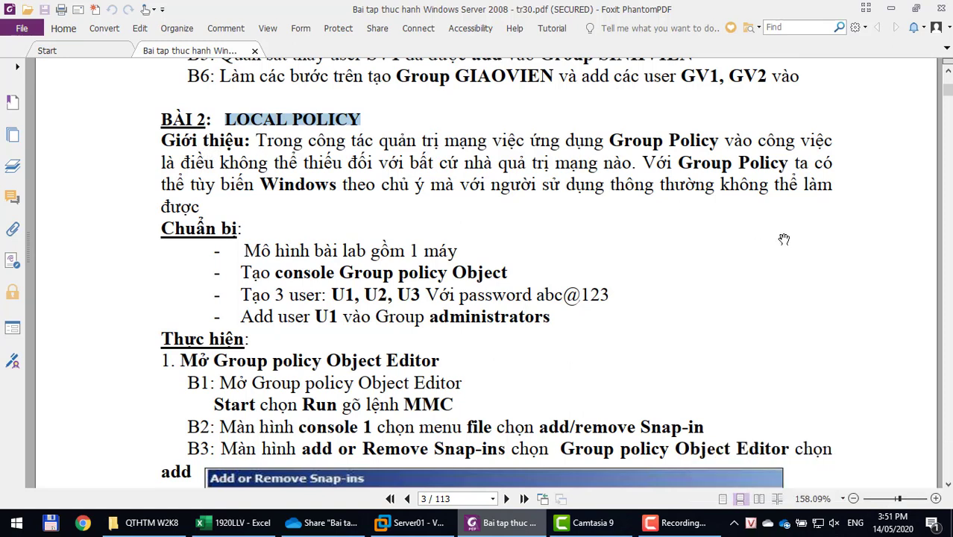
# Switch back to the Server01 VM and open its Snapshot Manager.
pyautogui.click(410, 522)
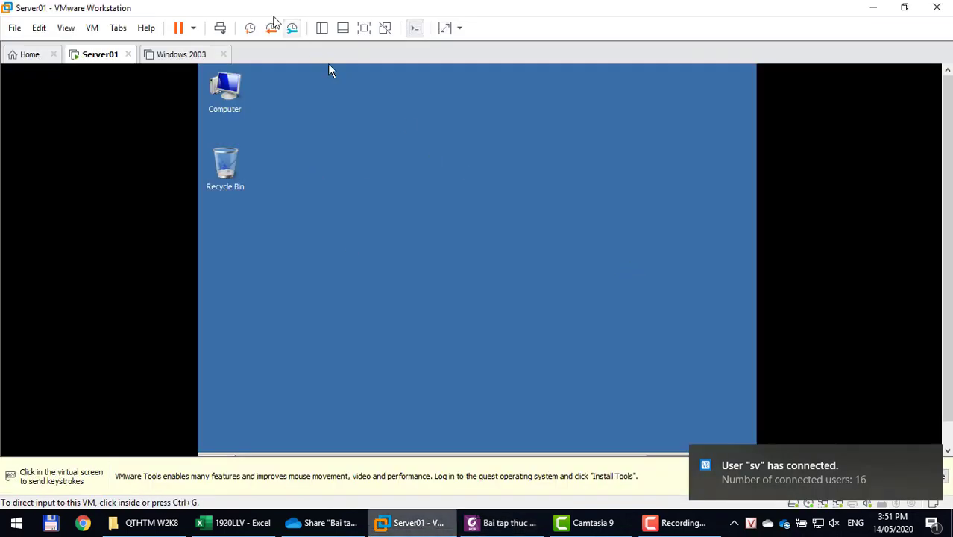
pyautogui.click(292, 28)
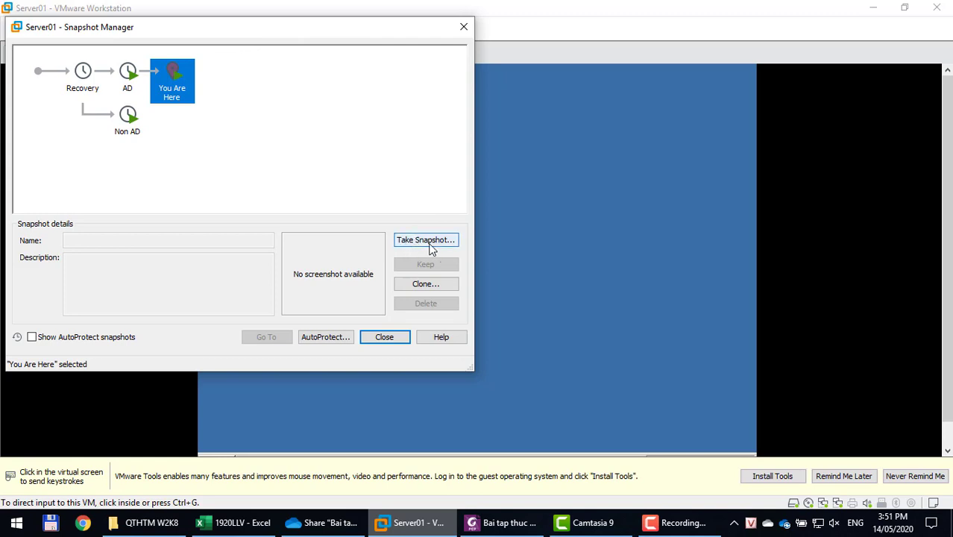
# Start a new Server01 snapshot, typing 'Da NC DC' as its name and then backspacing it.
pyautogui.click(427, 240)
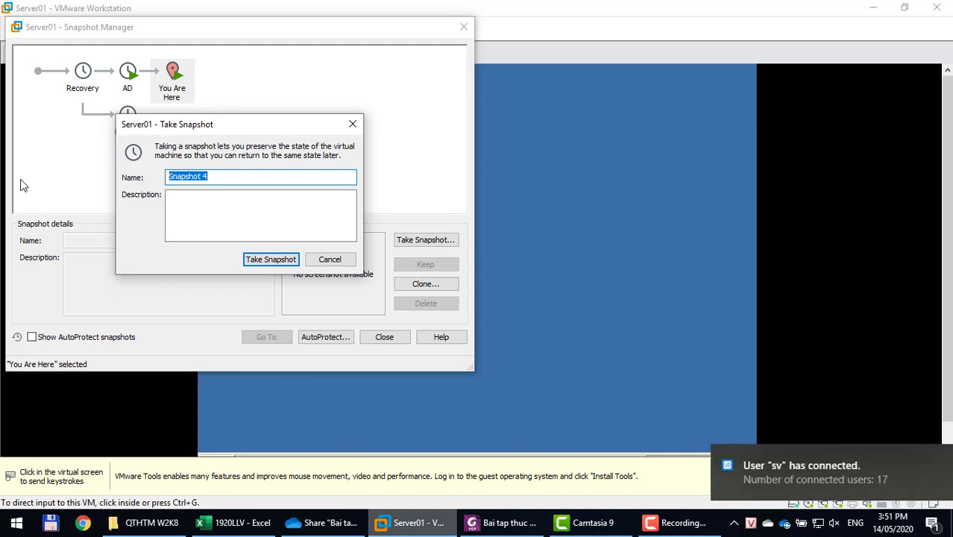
pyautogui.write('Da')
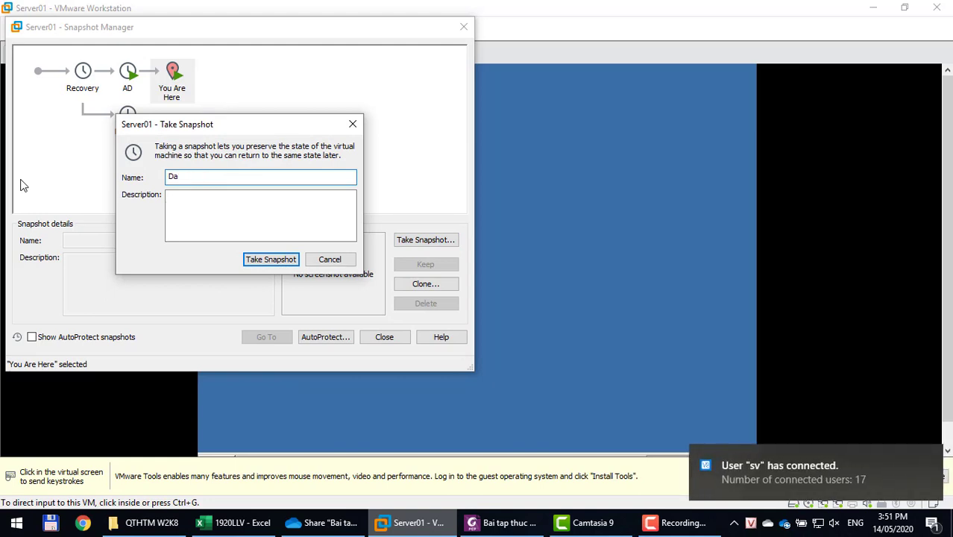
pyautogui.write(' NC DC')
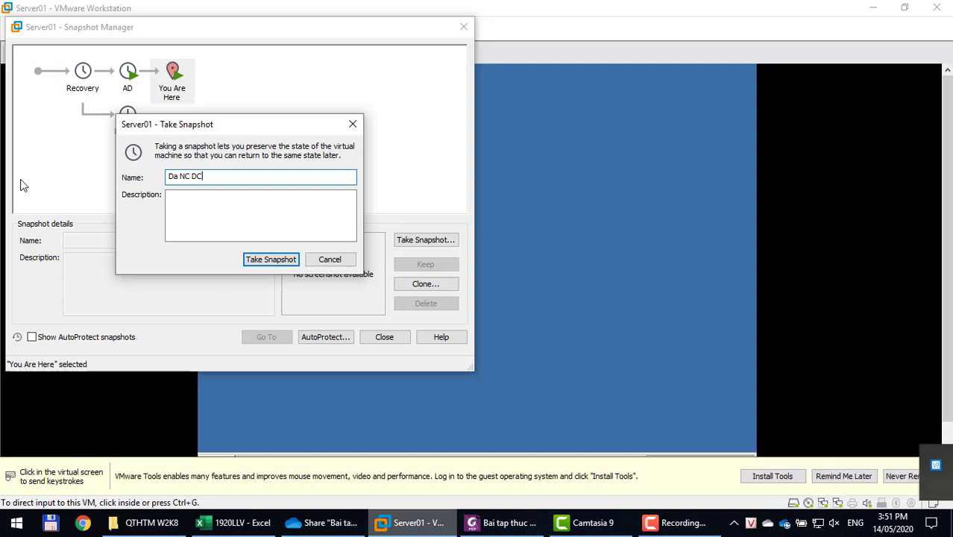
pyautogui.press('BackSpace')
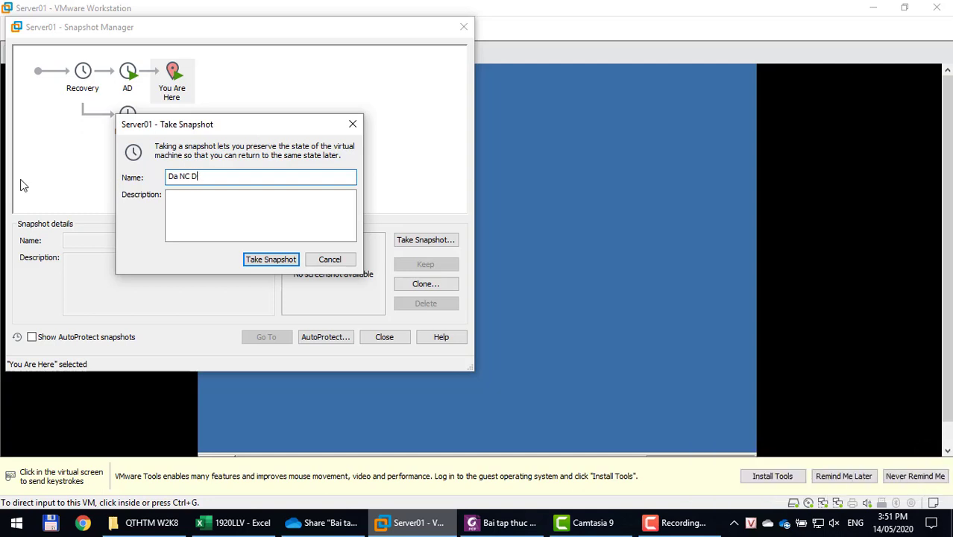
pyautogui.press('BackSpace')
pyautogui.press('BackSpace')
pyautogui.press('BackSpace')
pyautogui.press('BackSpace')
pyautogui.press('BackSpace')
pyautogui.press('BackSpace')
pyautogui.press('BackSpace')
# Browse OneDrive > _3. Software > May Ao > Source PL > MAY AO GOC and select Server 01.
pyautogui.click(123, 524)
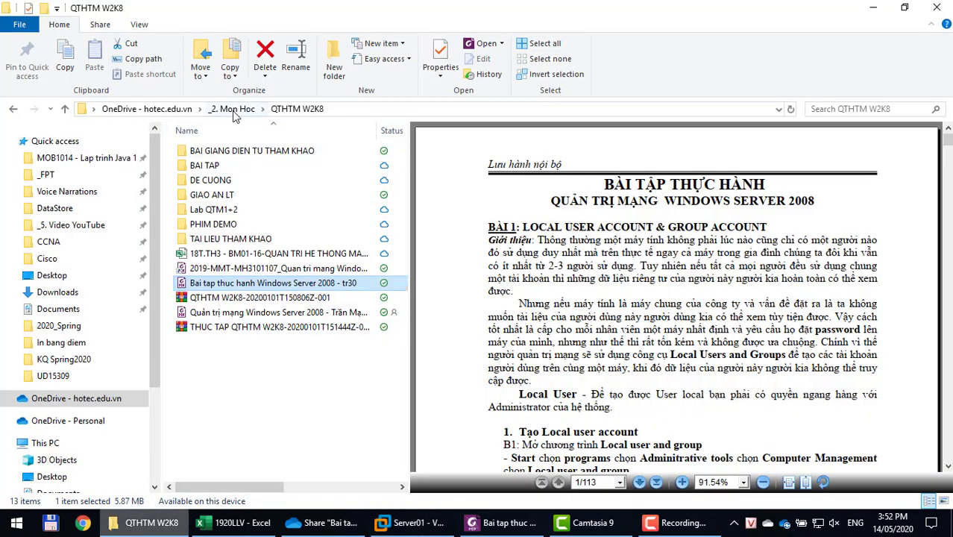
pyautogui.click(176, 111)
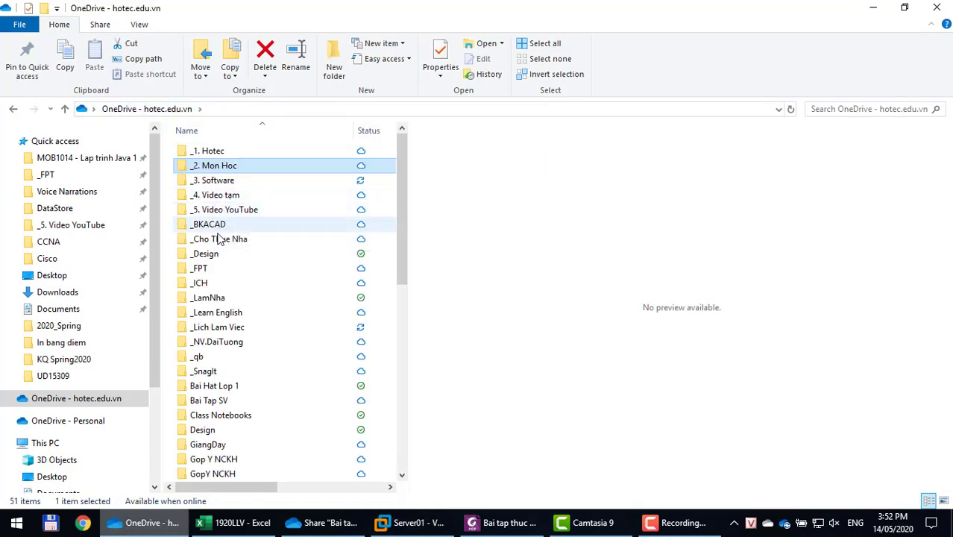
pyautogui.doubleClick(214, 180)
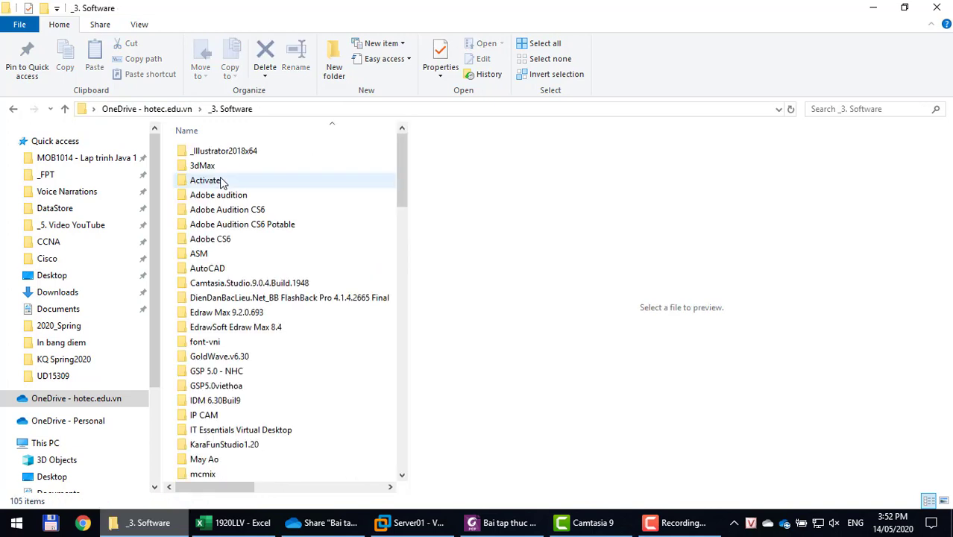
pyautogui.scroll(-2, 224, 366)
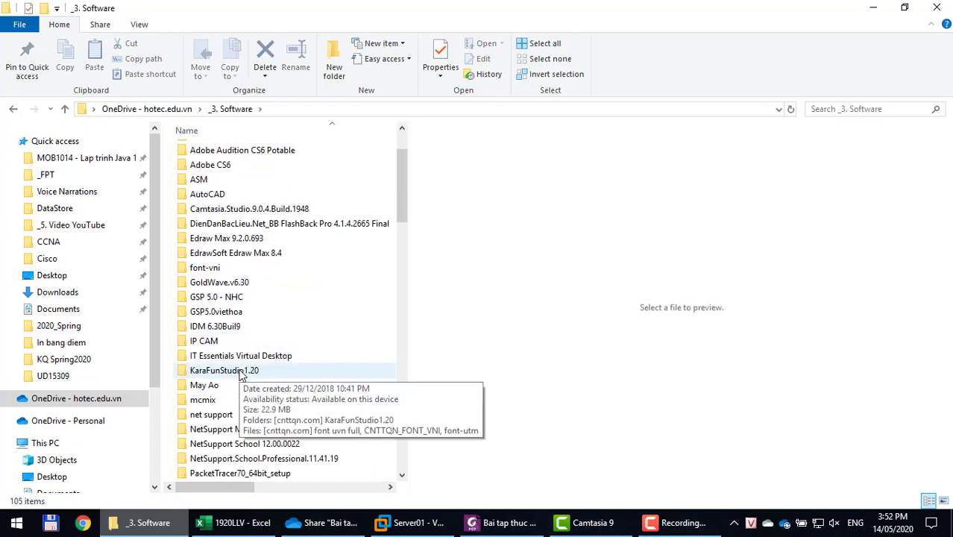
pyautogui.doubleClick(205, 386)
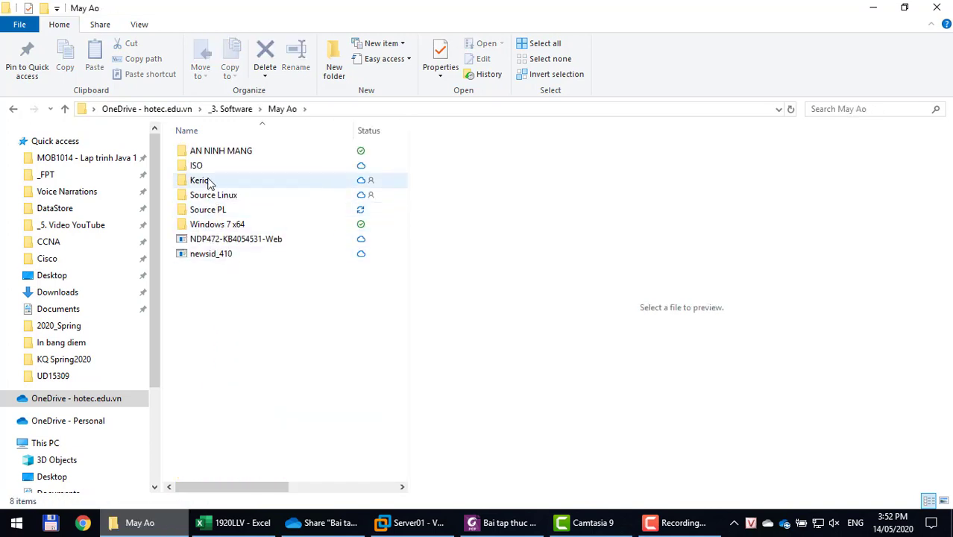
pyautogui.doubleClick(207, 212)
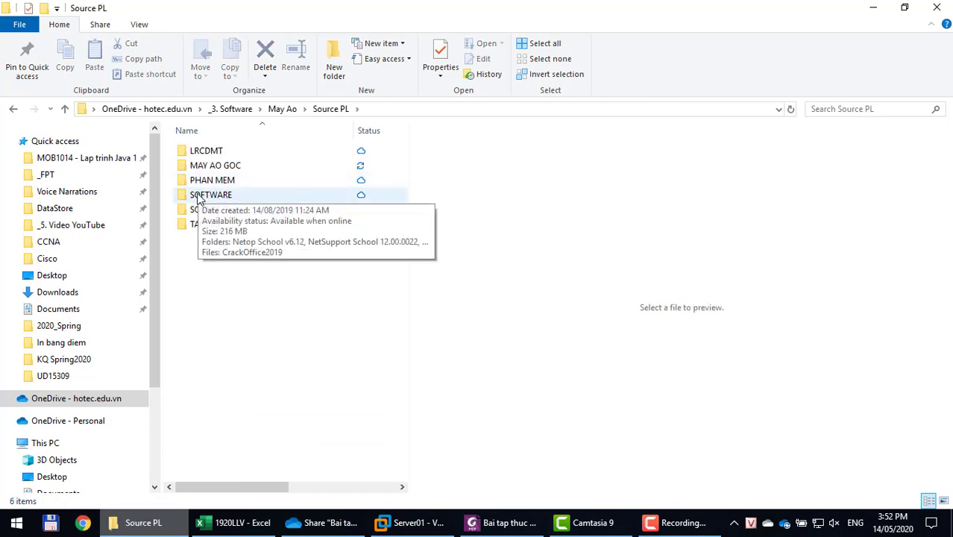
pyautogui.doubleClick(208, 165)
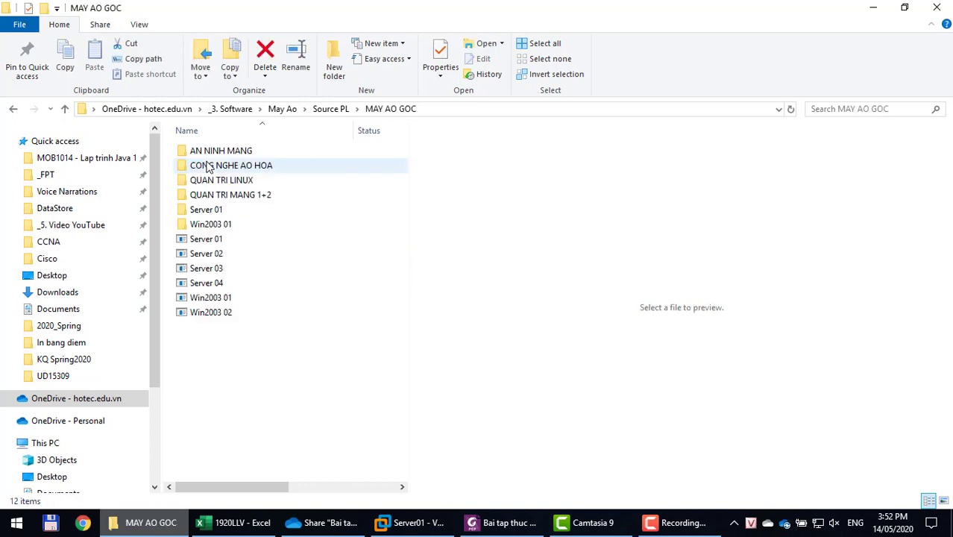
pyautogui.click(200, 213)
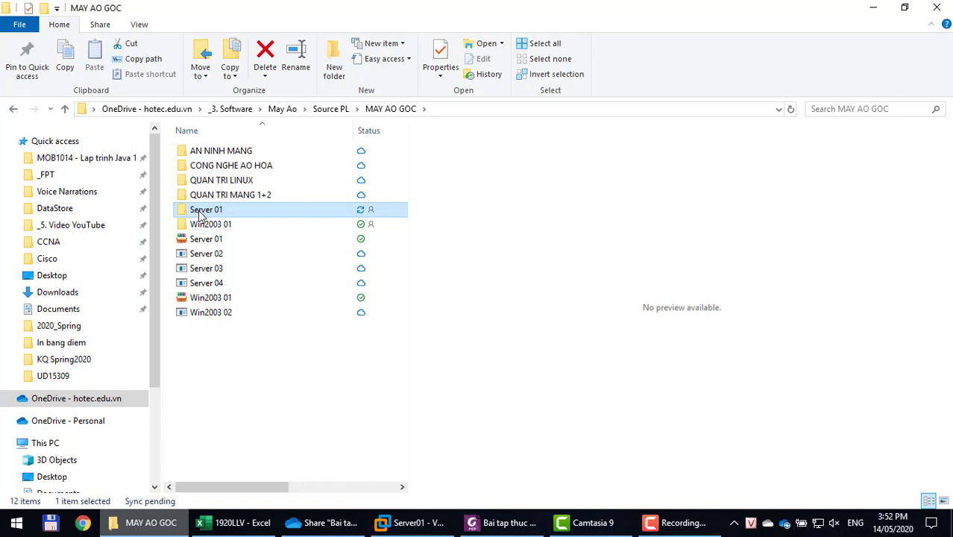
# Cancel the new snapshot and revert Server01 to its Recovery snapshot, confirming the restore.
pyautogui.click(408, 523)
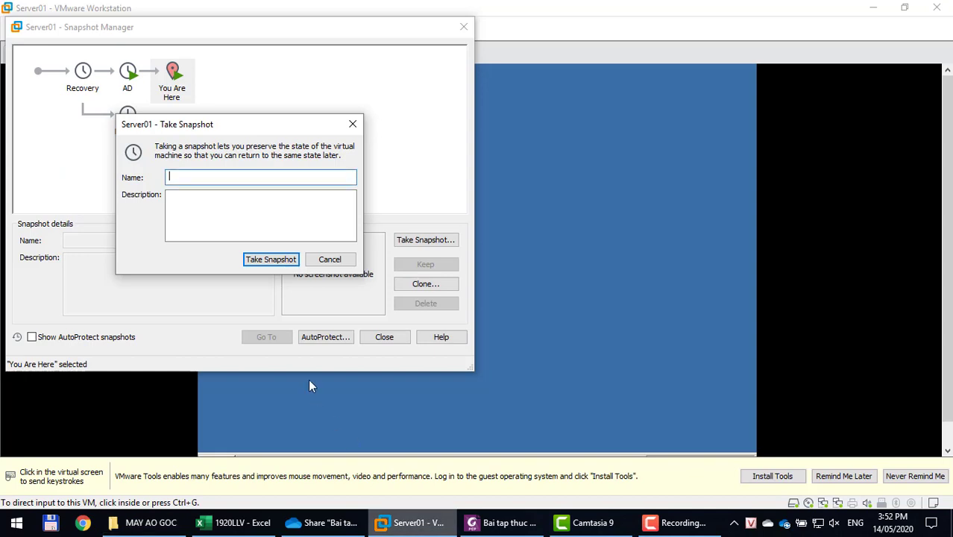
pyautogui.click(326, 258)
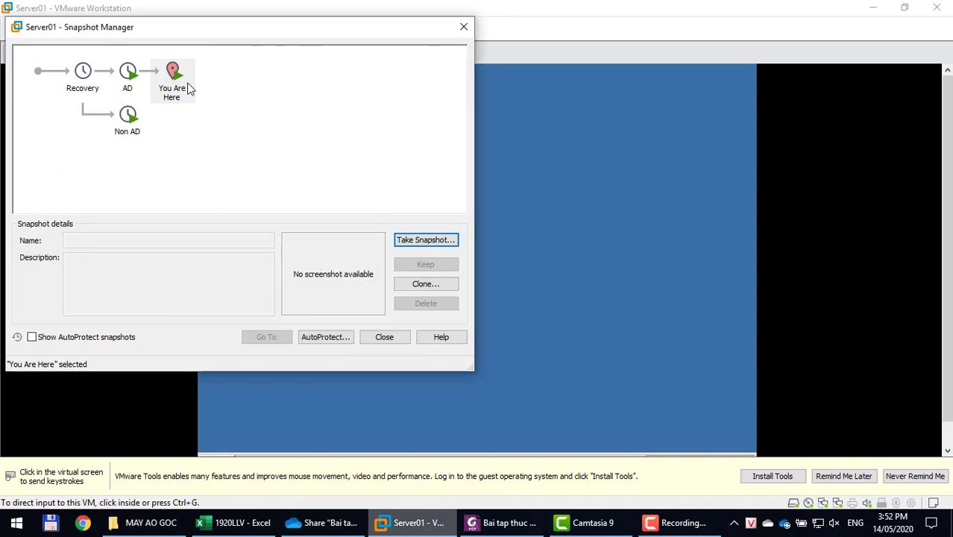
pyautogui.click(130, 76)
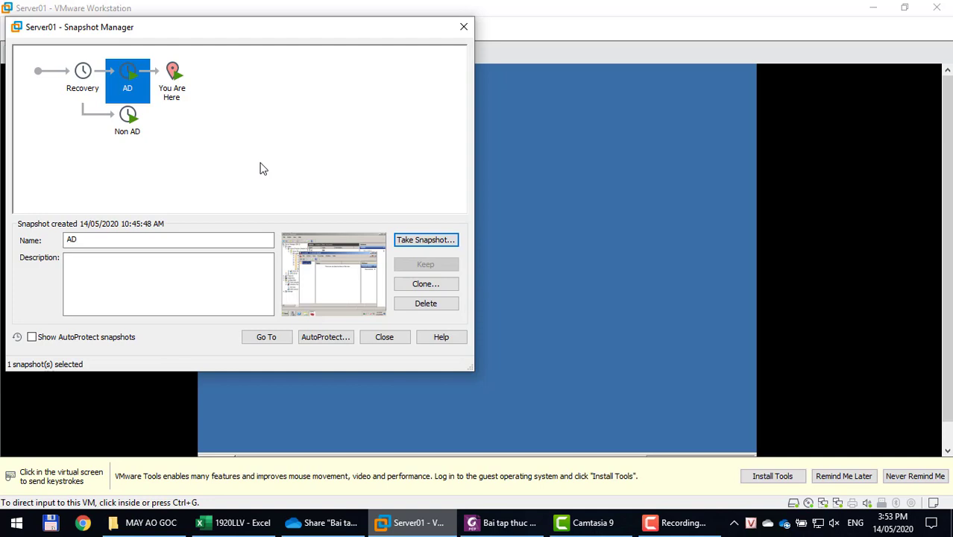
pyautogui.click(77, 79)
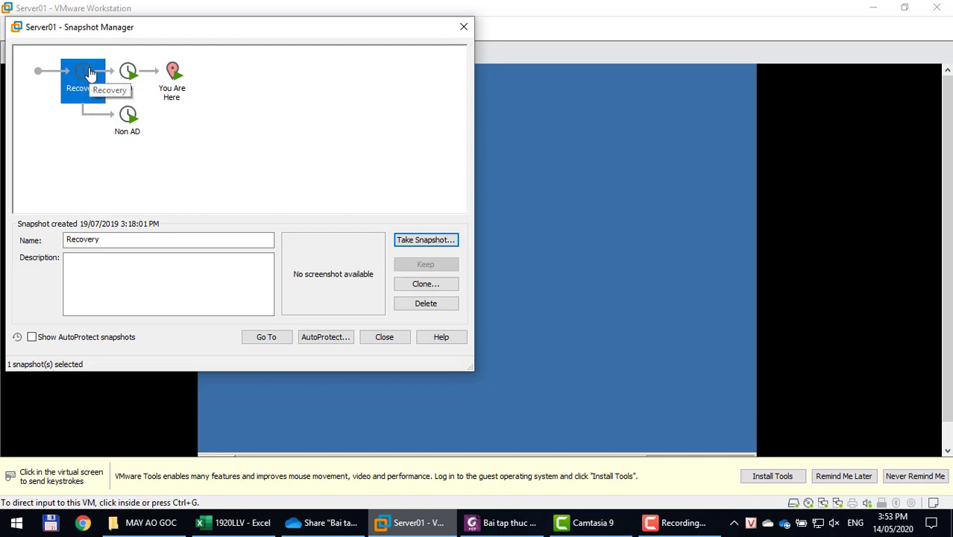
pyautogui.click(251, 338)
pyautogui.click(253, 223)
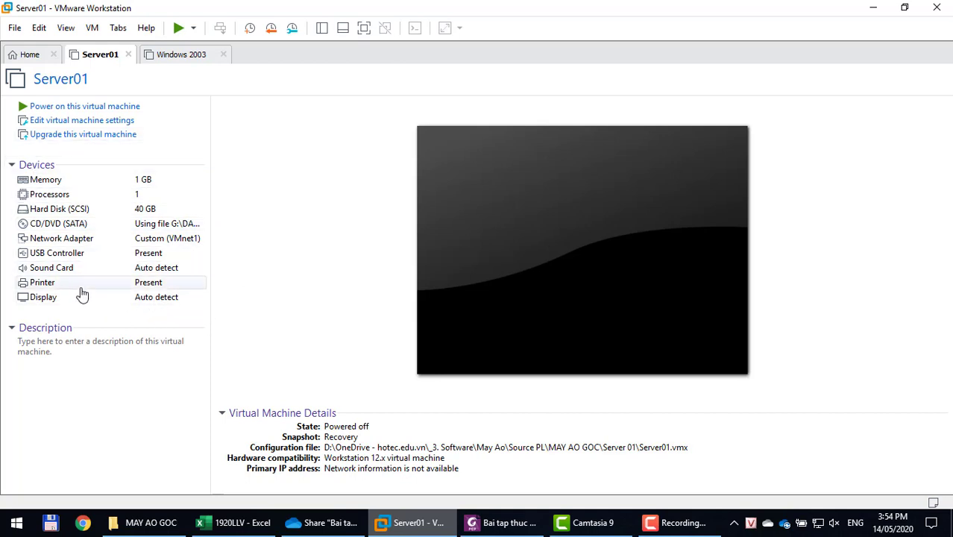
# Power on the Server01 virtual machine.
pyautogui.click(74, 107)
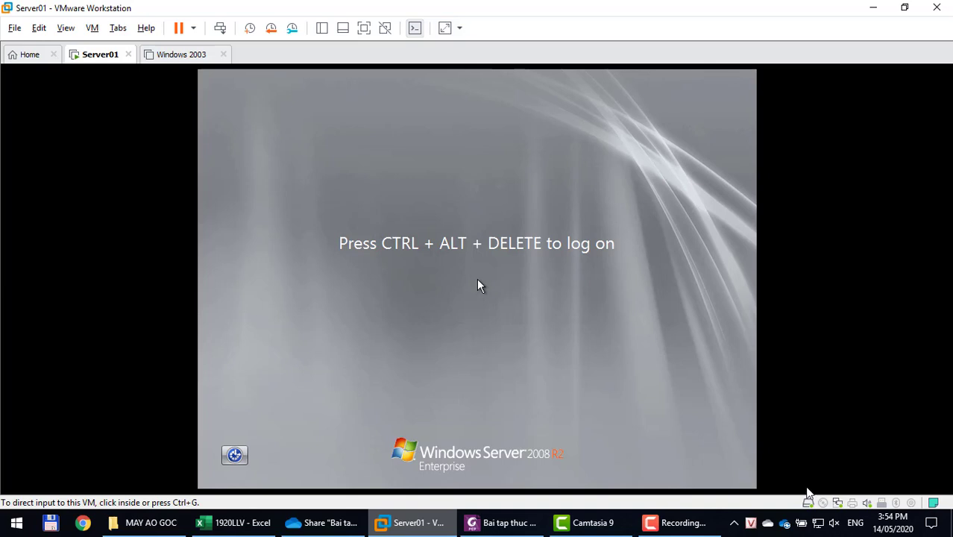
# Sign in to Server01 as Administrator by entering the account password.
pyautogui.click(551, 441)
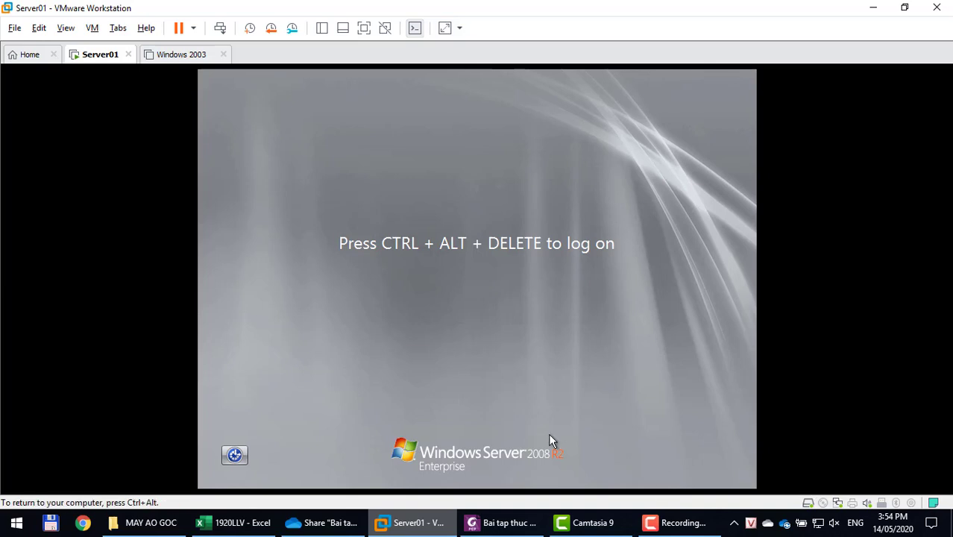
pyautogui.hotkey('ctrl', 'alt', 'Delete')
pyautogui.write('123')
pyautogui.press('Return')
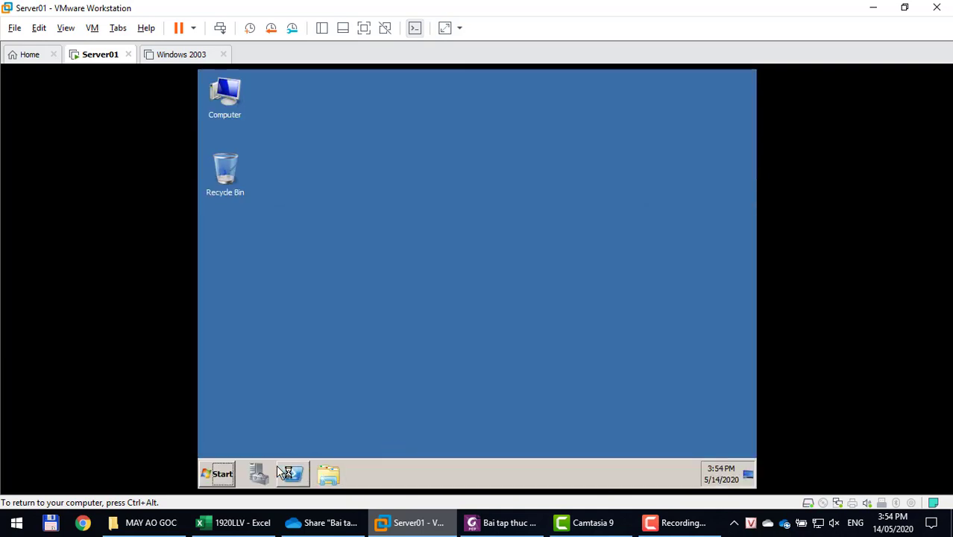
# Look at Administrative Tools in the server's Start menu, then close the menu.
pyautogui.click(226, 469)
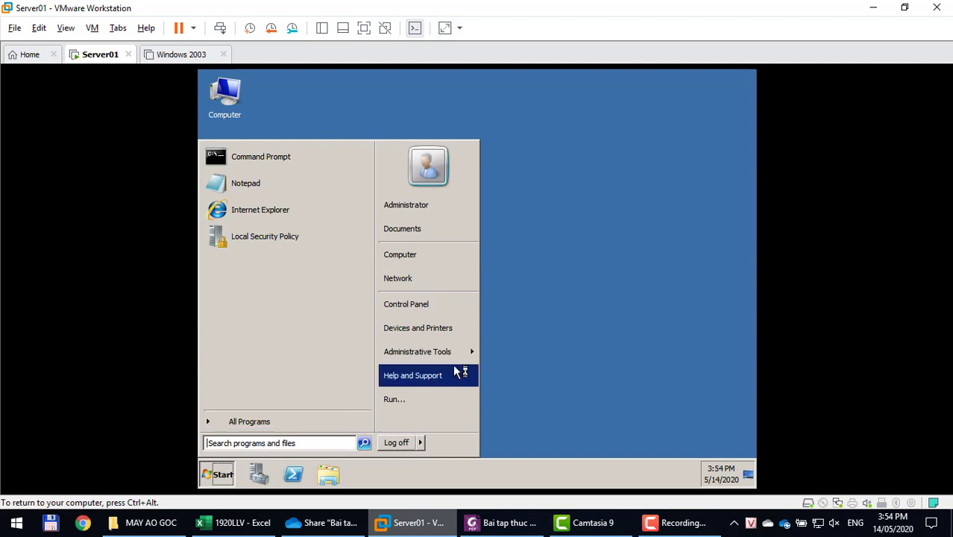
pyautogui.moveTo(457, 362)
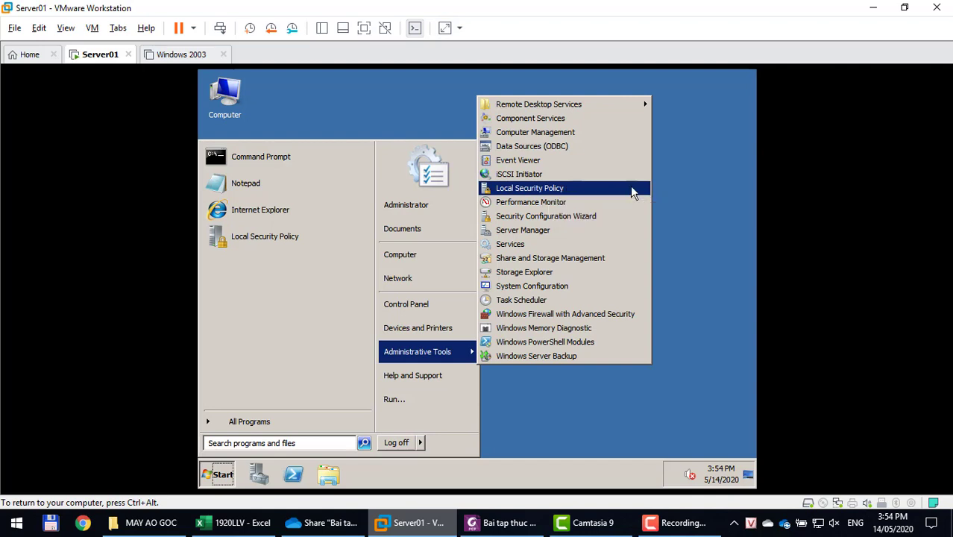
pyautogui.click(667, 187)
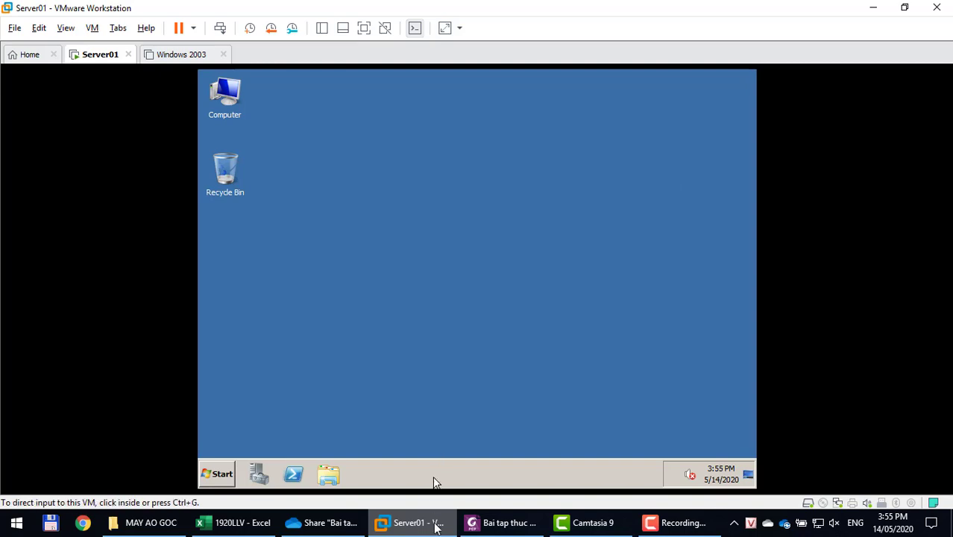
pyautogui.click(503, 522)
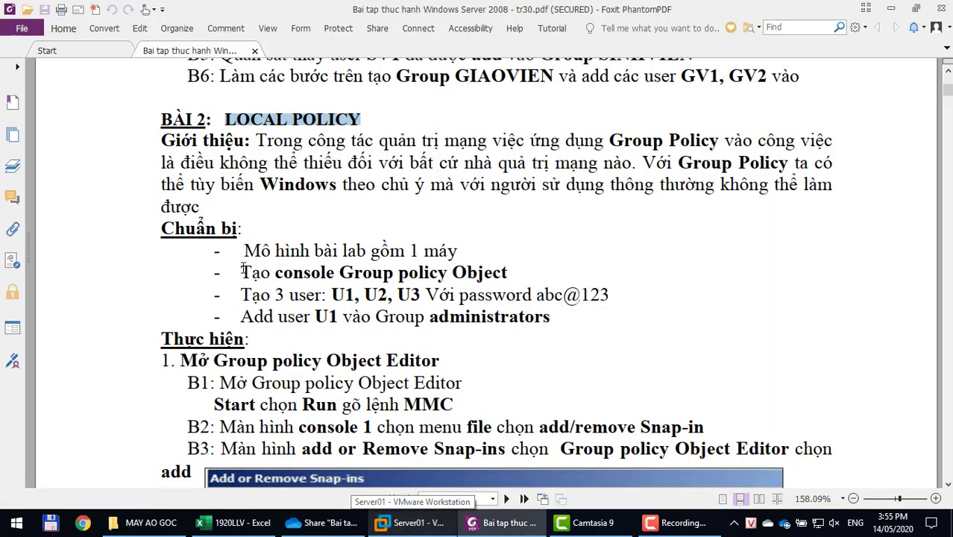
pyautogui.moveTo(242, 270); pyautogui.dragTo(531, 269)
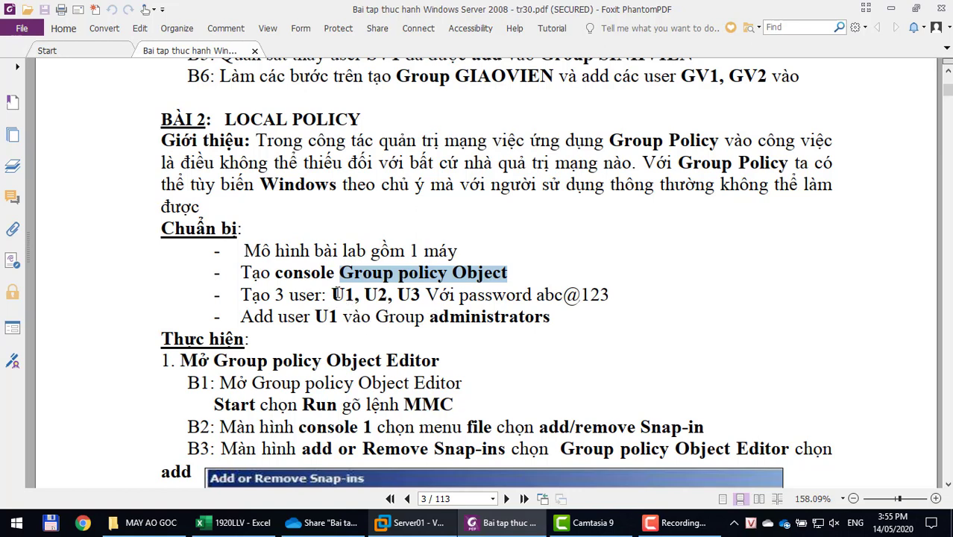
pyautogui.moveTo(334, 294); pyautogui.dragTo(615, 296)
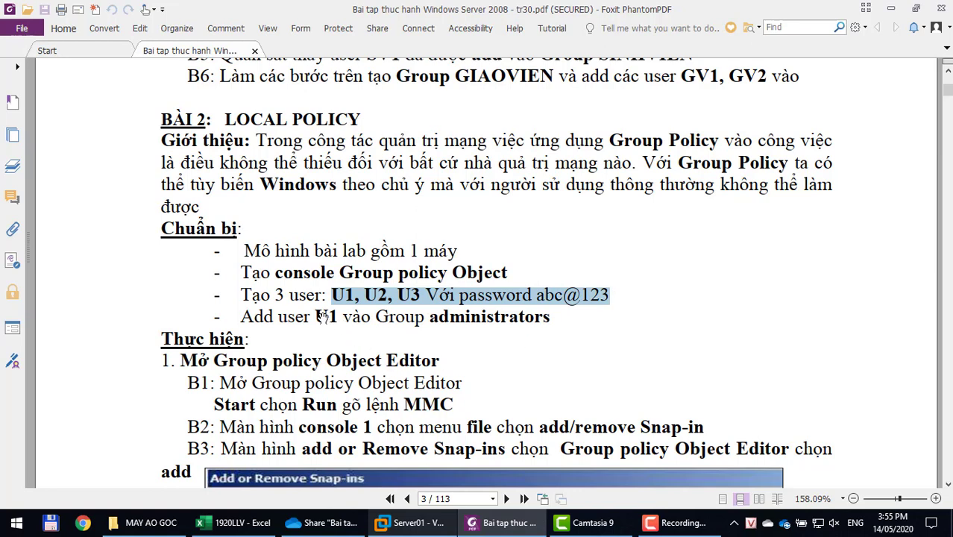
pyautogui.moveTo(320, 316); pyautogui.dragTo(542, 317)
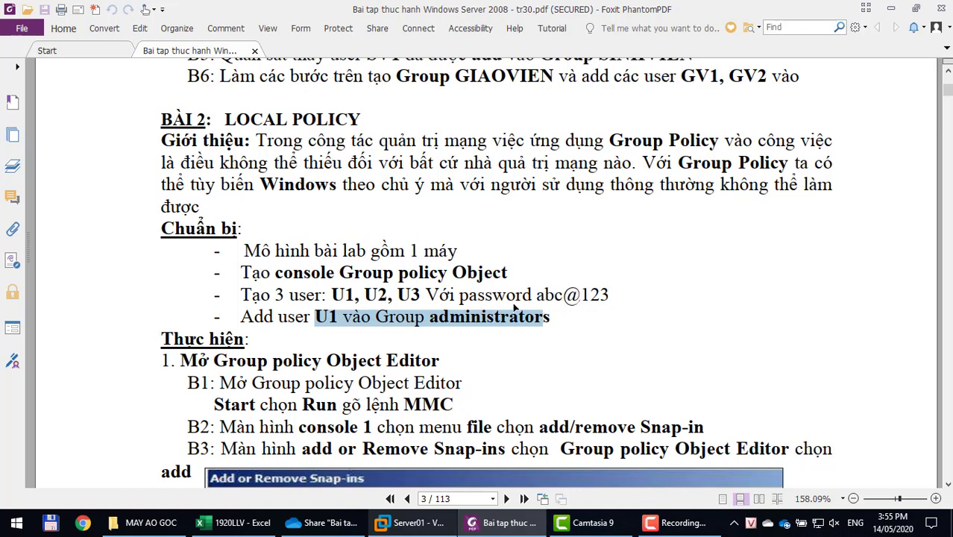
pyautogui.click(416, 524)
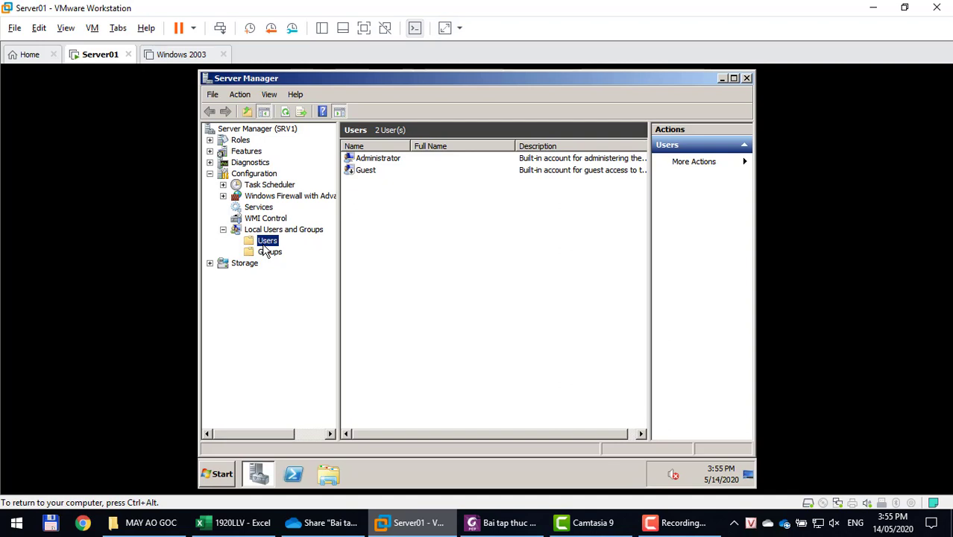
# In Local Users and Groups > Users, create user u1 with a password, without forced password change.
pyautogui.click(240, 142)
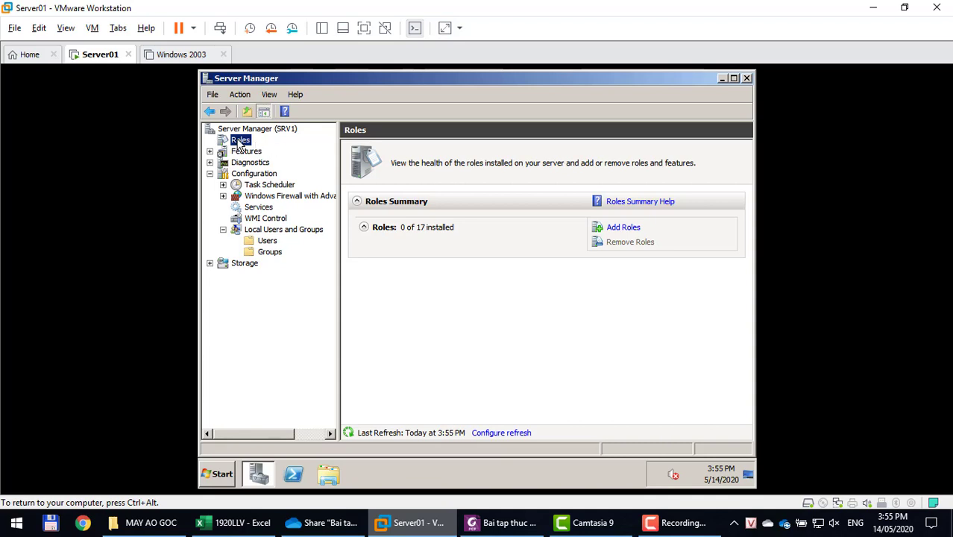
pyautogui.click(268, 240)
pyautogui.rightClick(372, 233)
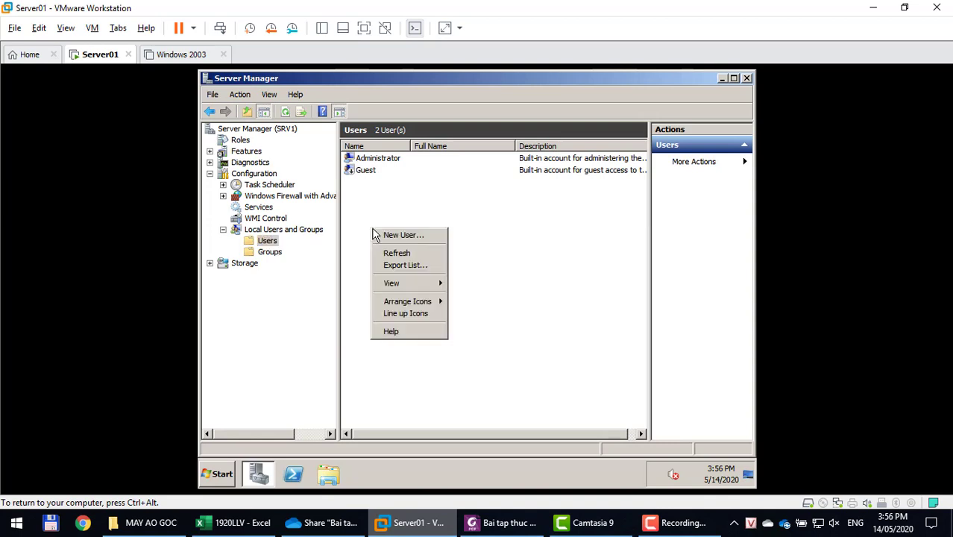
pyautogui.click(380, 237)
pyautogui.write('u1')
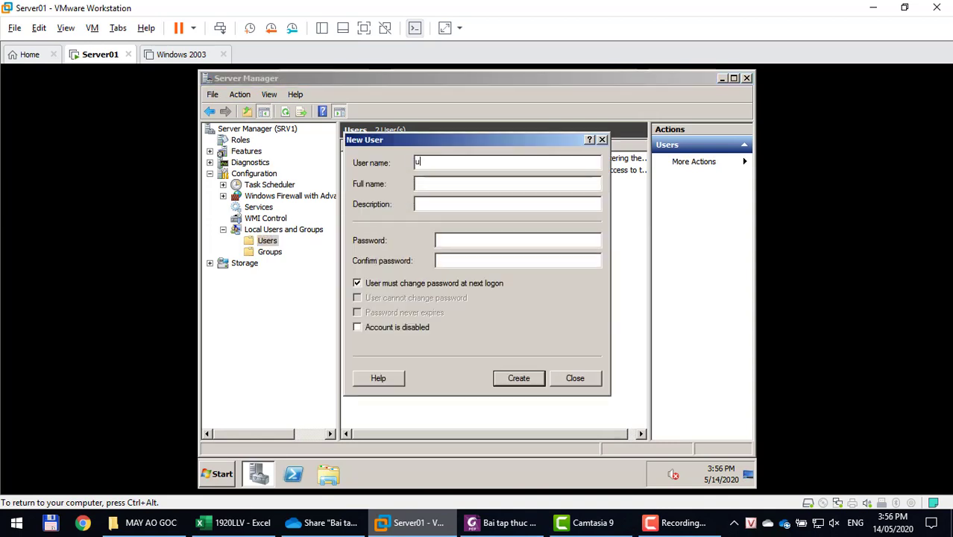
pyautogui.press('Tab')
pyautogui.press('Tab')
pyautogui.press('Tab')
pyautogui.write('Abc@123')
pyautogui.press('Tab')
pyautogui.write('Abc@123')
pyautogui.press('Tab')
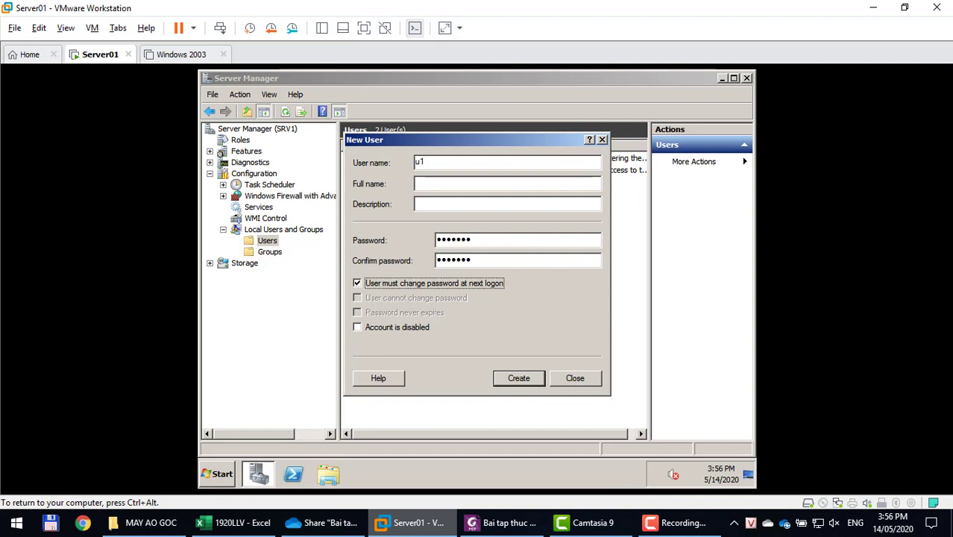
pyautogui.press('space')
pyautogui.press('Return')
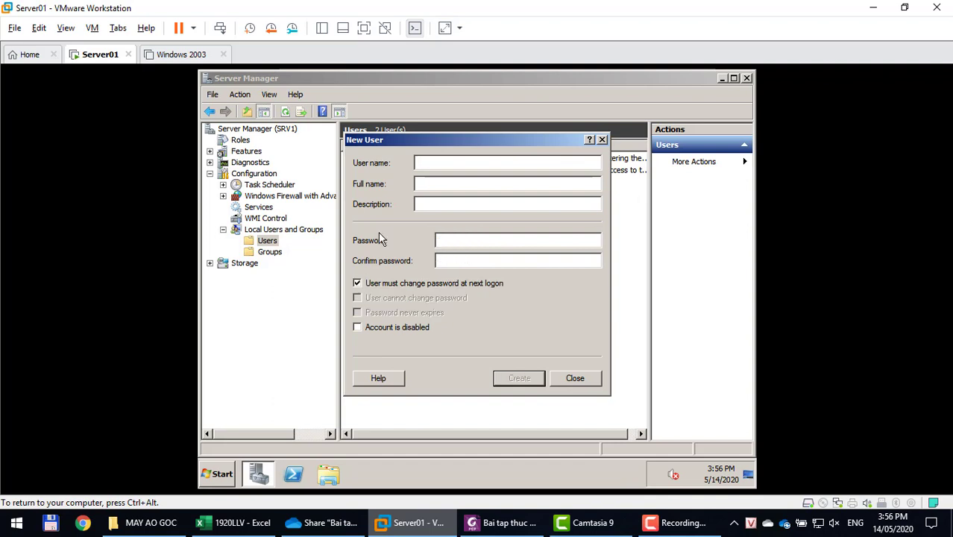
# Create user u2 with a password, clearing the must-change-password option.
pyautogui.write('u2')
pyautogui.press('Tab')
pyautogui.write('1234567')
pyautogui.press('Tab')
pyautogui.write('1234567')
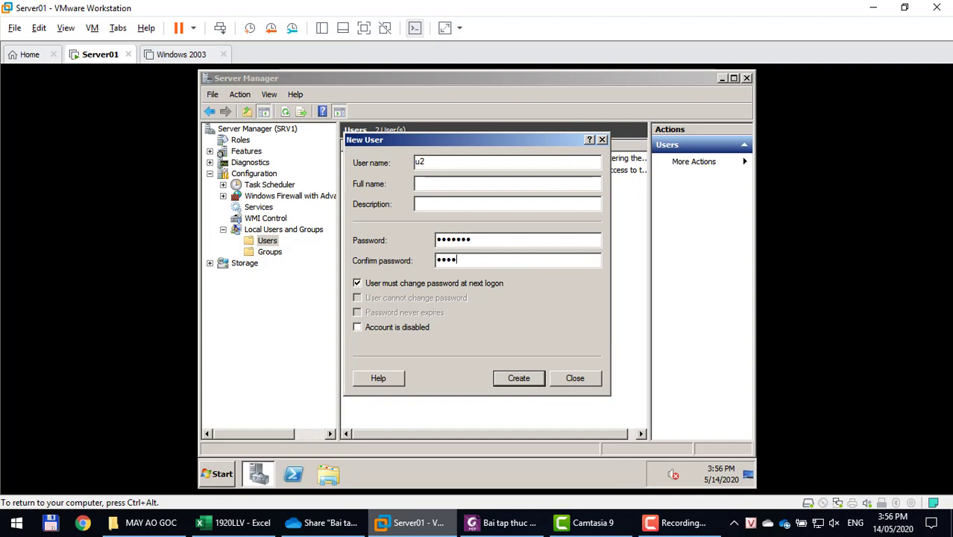
pyautogui.press('Tab')
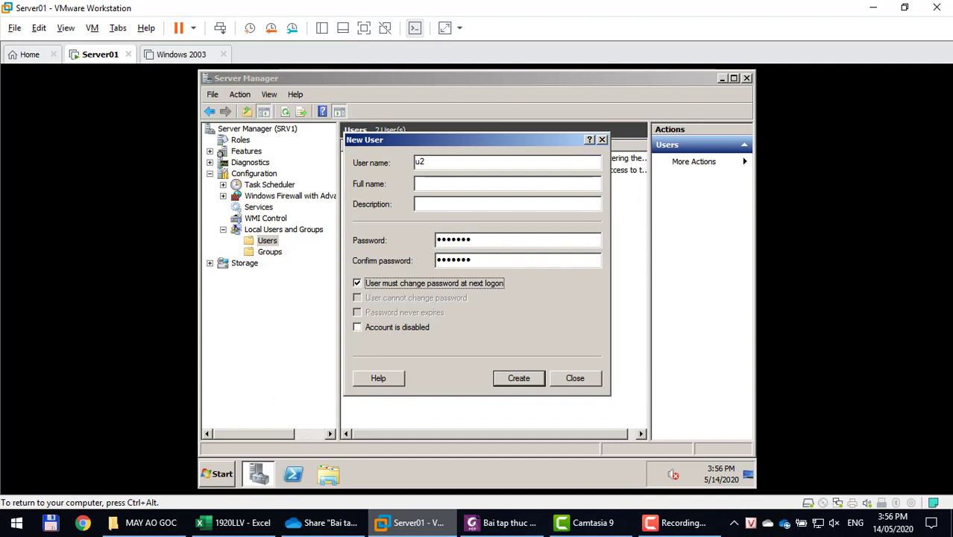
pyautogui.press('space')
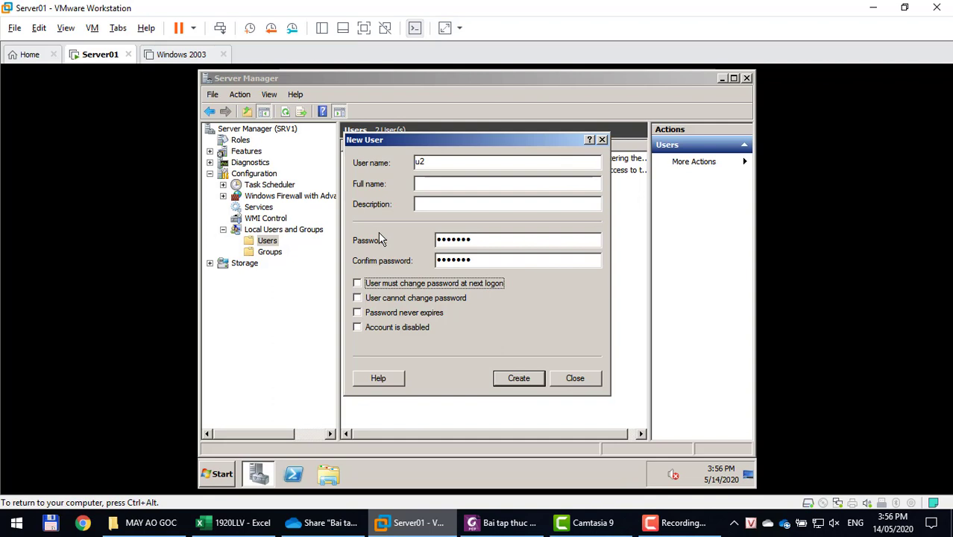
pyautogui.press('Return')
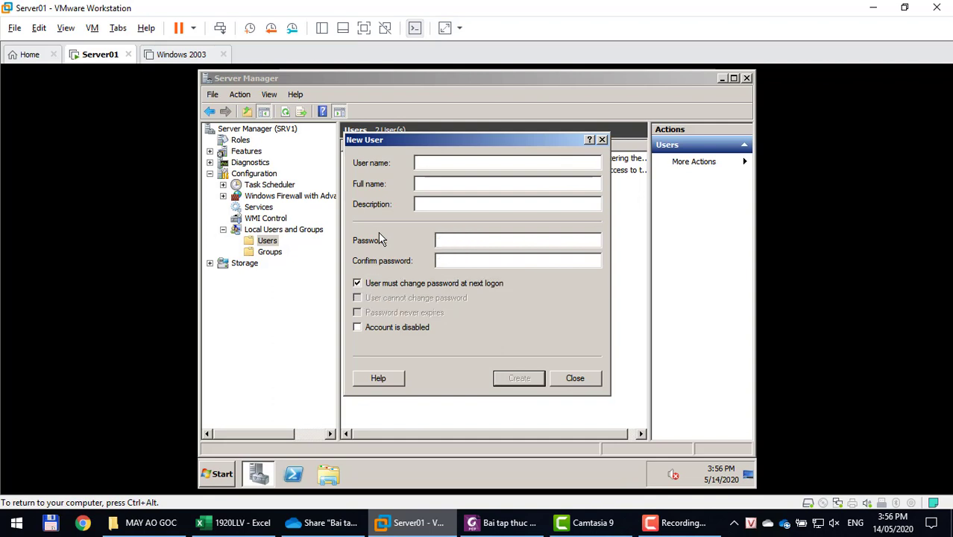
# Create user u3 with a password, clearing must-change-password, and close the New User form.
pyautogui.write('u3')
pyautogui.press('Tab')
pyautogui.press('Tab')
pyautogui.write('12345671234567')
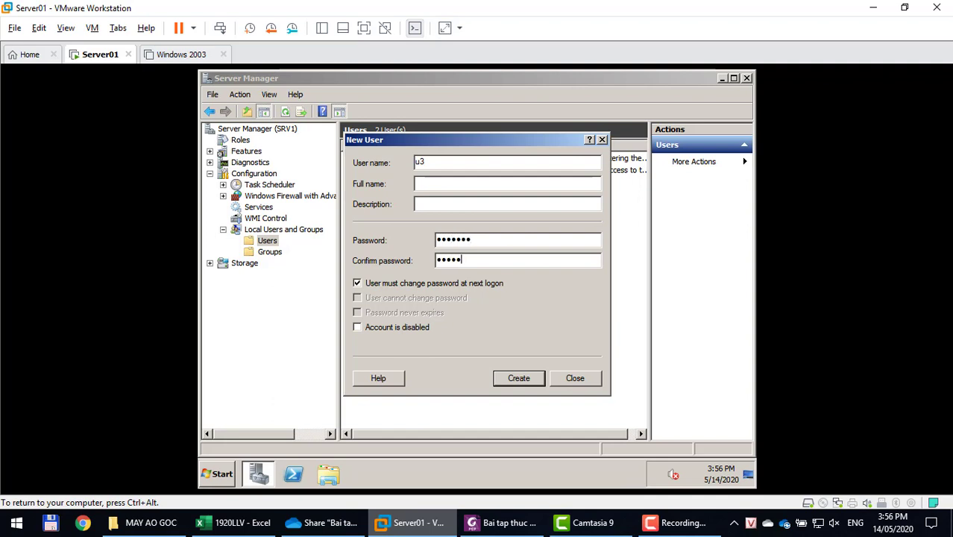
pyautogui.press('Tab')
pyautogui.press('space')
pyautogui.press('Return')
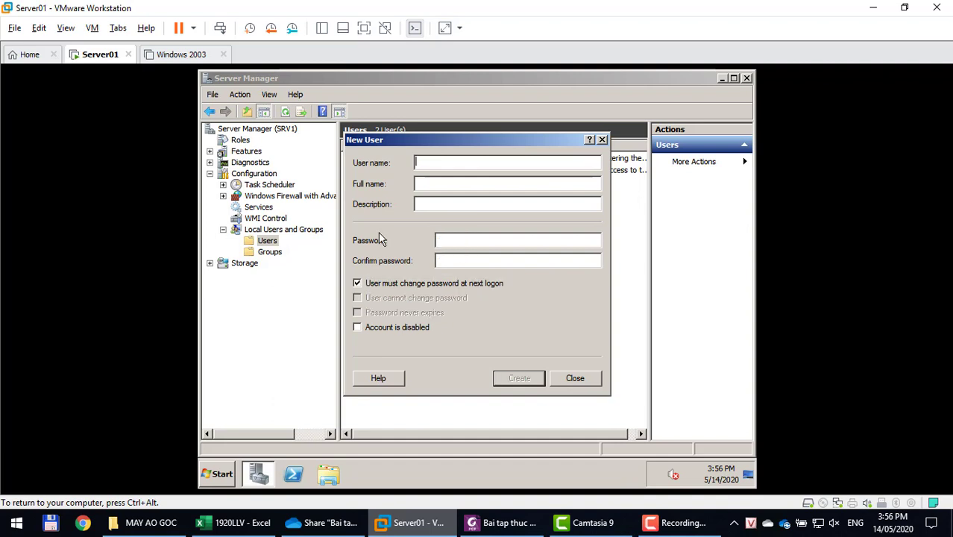
pyautogui.click(574, 377)
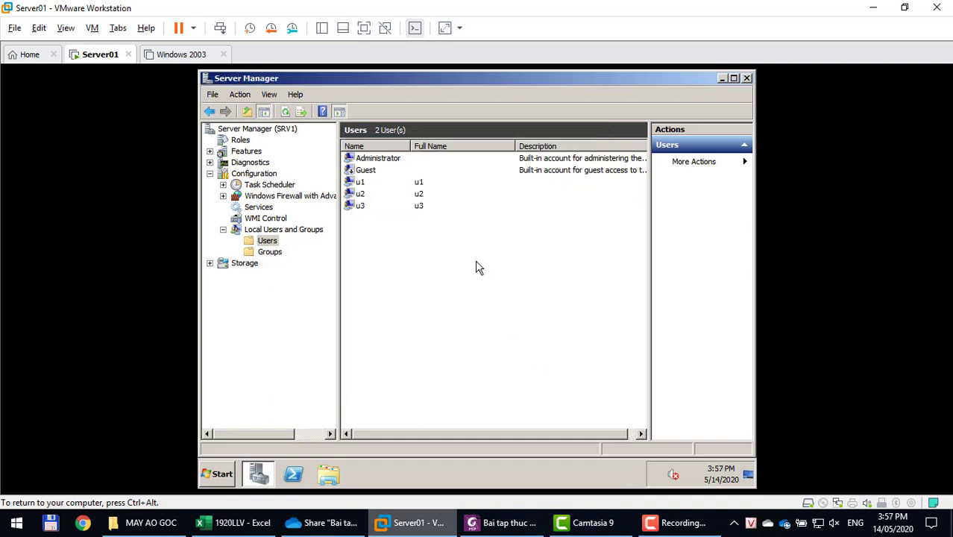
# Add u1 to the Administrators group through its Member Of properties and save.
pyautogui.click(359, 184)
pyautogui.doubleClick(359, 185)
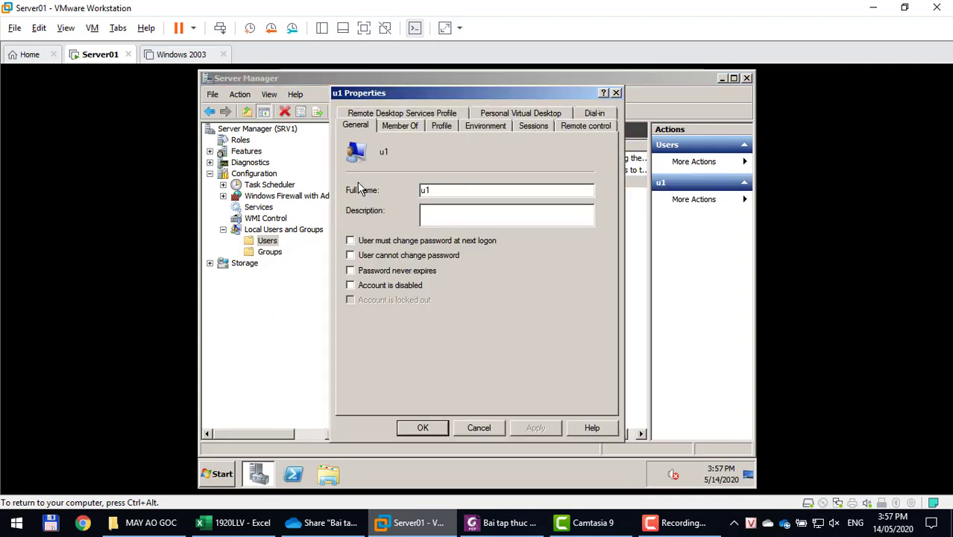
pyautogui.click(402, 127)
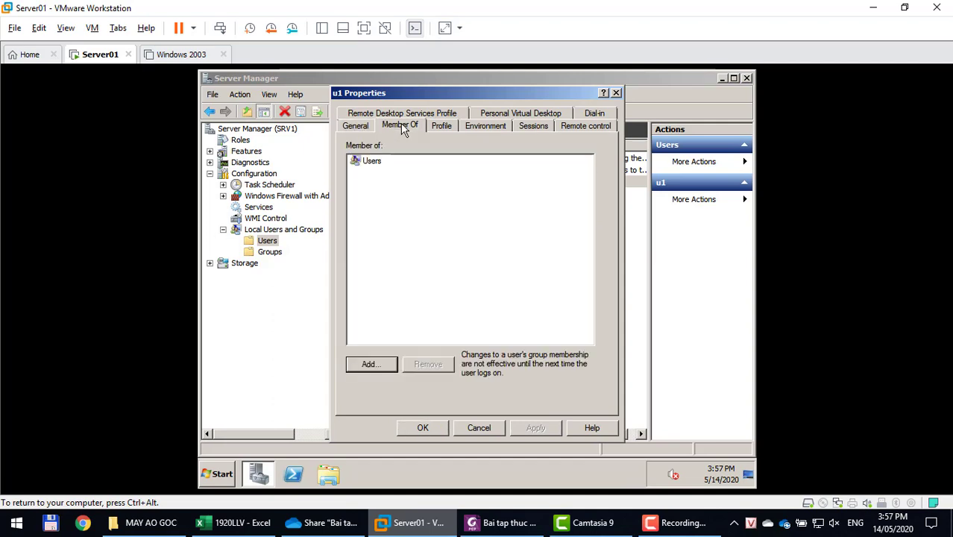
pyautogui.click(363, 365)
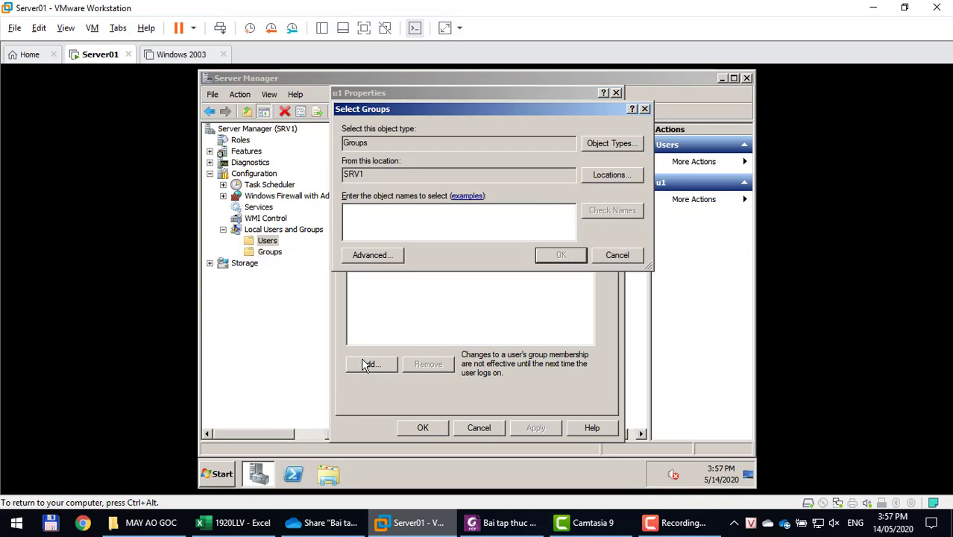
pyautogui.write('administ')
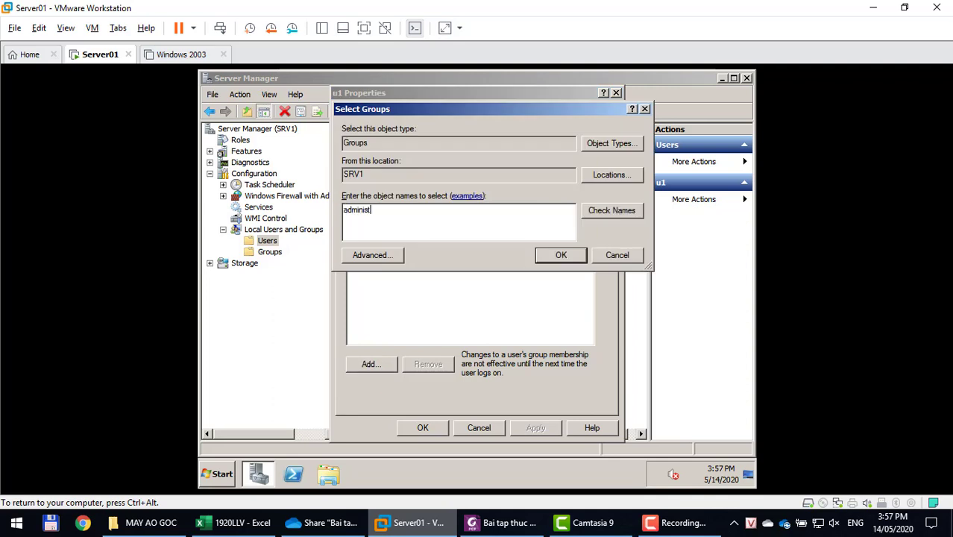
pyautogui.write('rators')
pyautogui.click(603, 213)
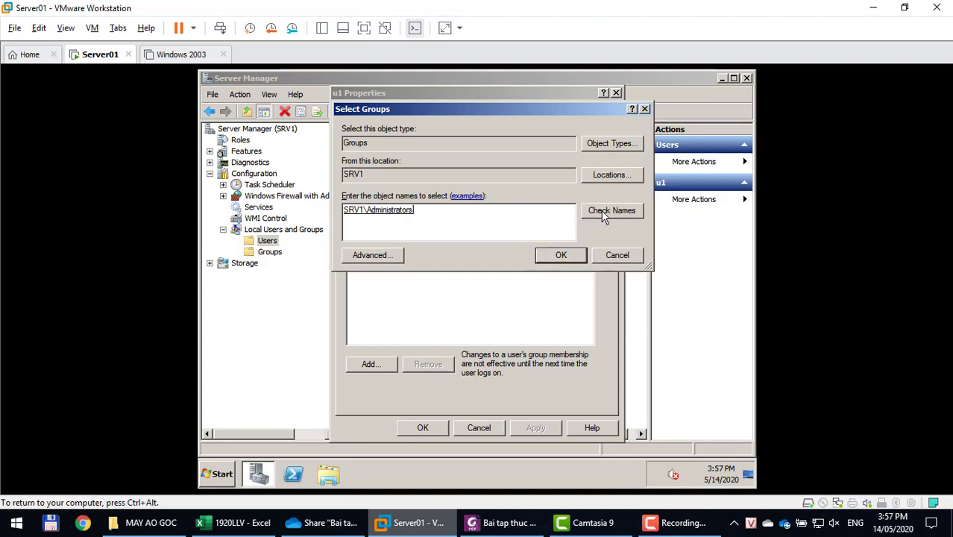
pyautogui.click(568, 256)
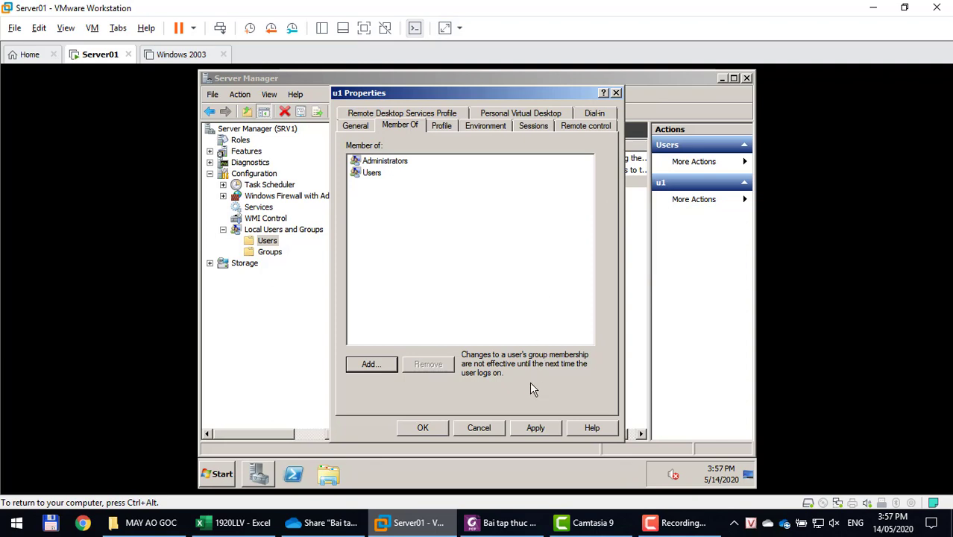
pyautogui.click(367, 164)
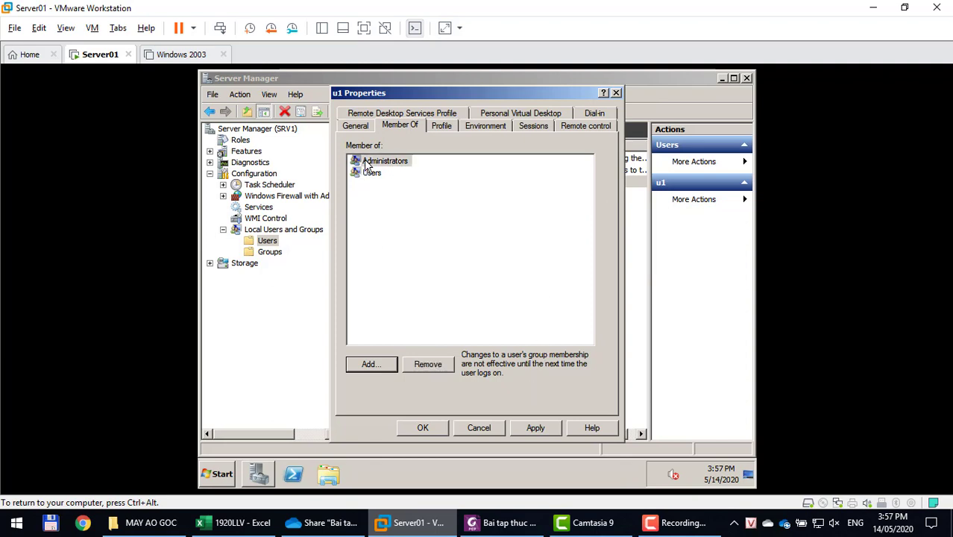
pyautogui.click(366, 176)
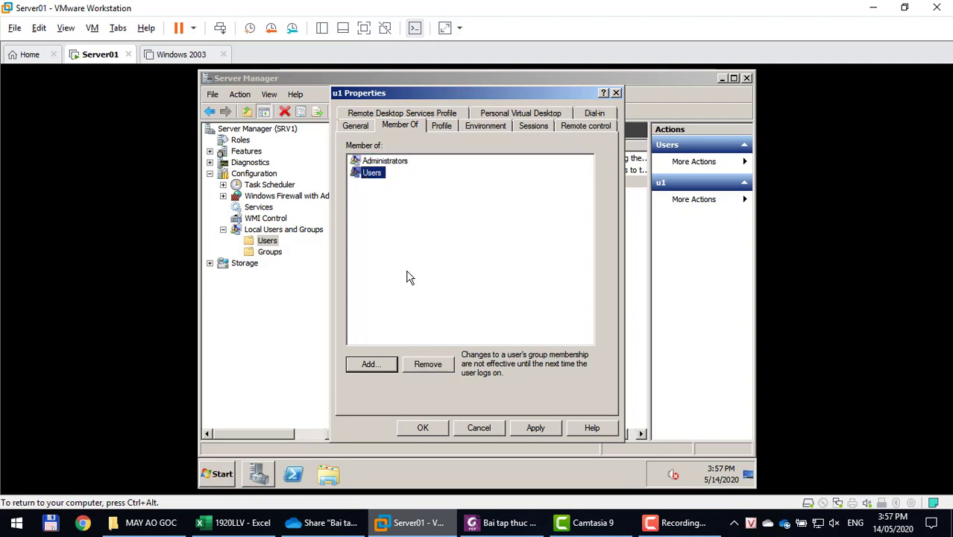
pyautogui.click(422, 428)
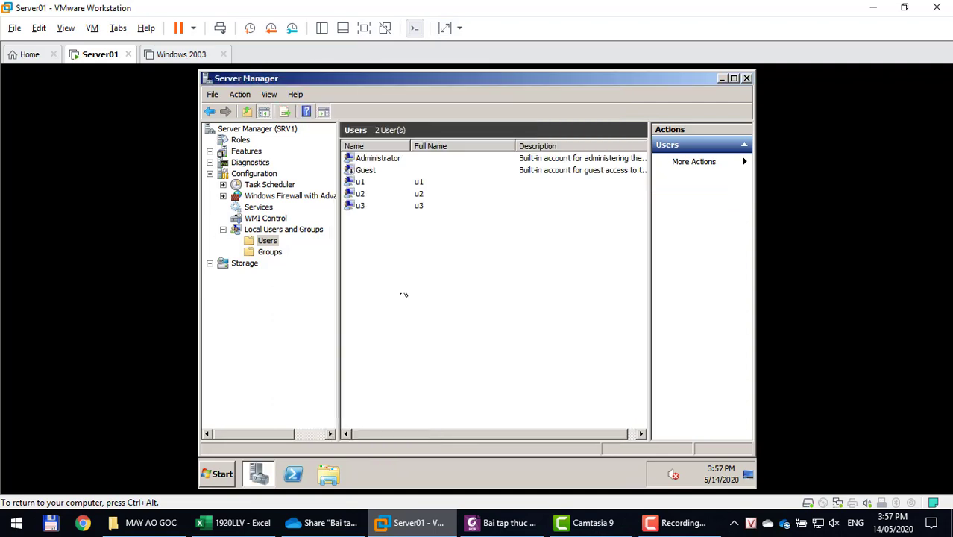
# Check u2's Member Of list, which shows only Users, and close its properties unchanged.
pyautogui.click(368, 197)
pyautogui.doubleClick(369, 199)
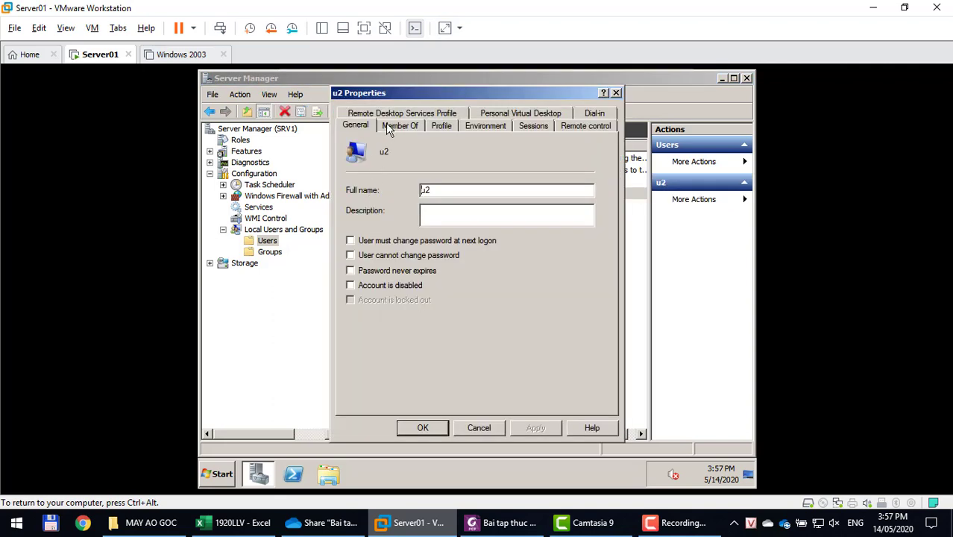
pyautogui.click(388, 127)
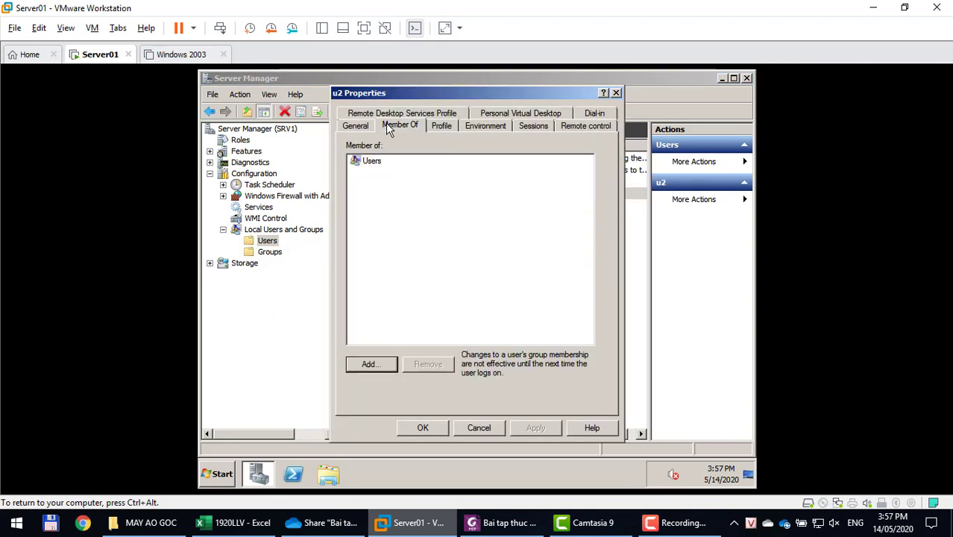
pyautogui.click(431, 424)
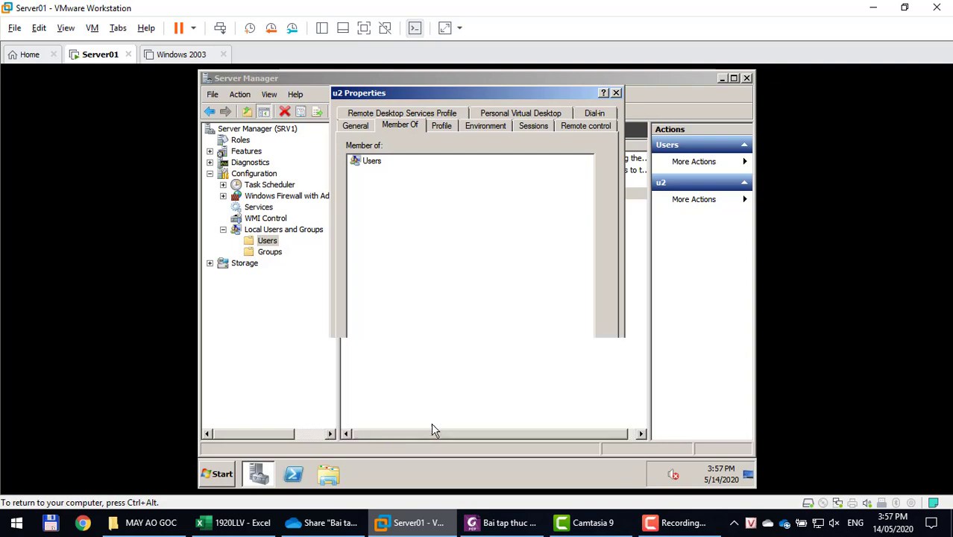
# Select the MMC command in the lab PDF, then open the Run box on Server01.
pyautogui.click(486, 514)
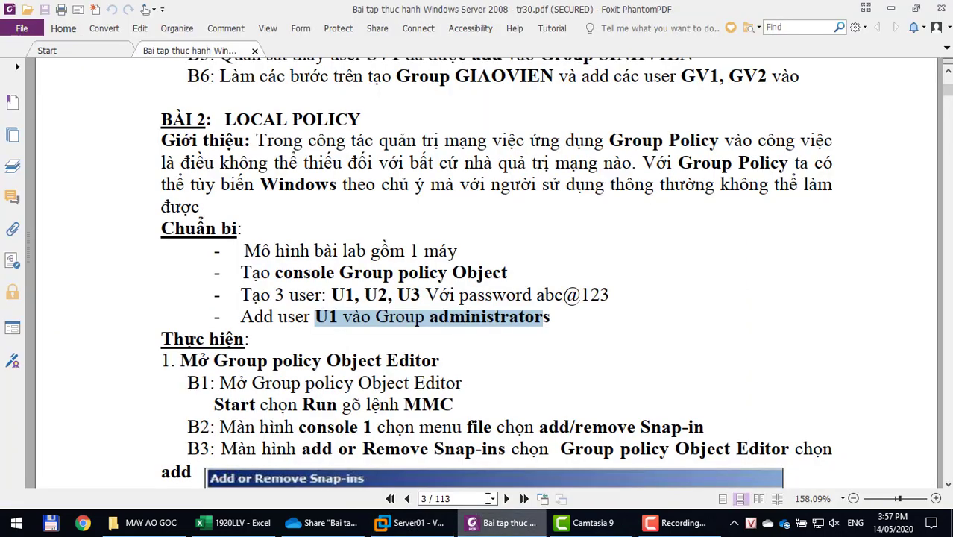
pyautogui.scroll(-4, 496, 382)
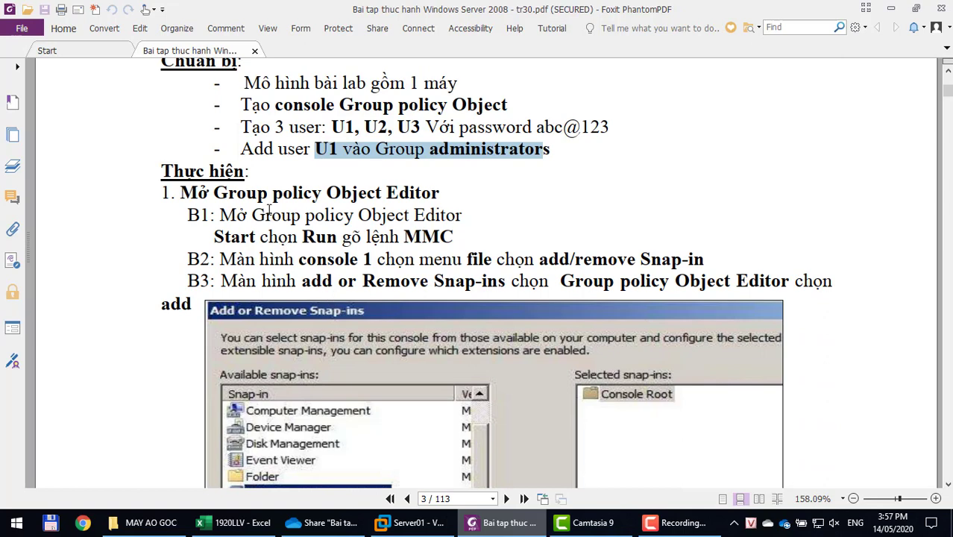
pyautogui.doubleClick(423, 235)
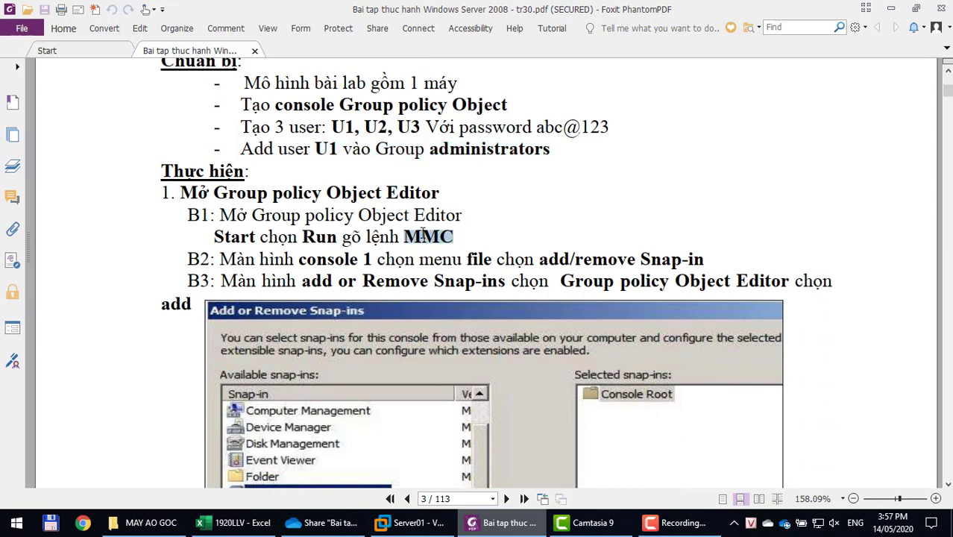
pyautogui.scroll(-2, 507, 245)
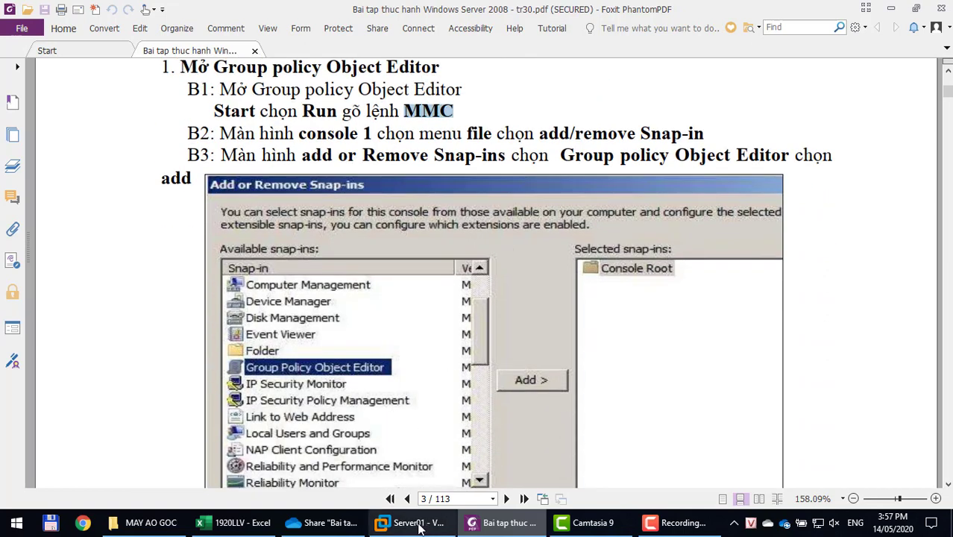
pyautogui.click(410, 522)
pyautogui.press('super+r')
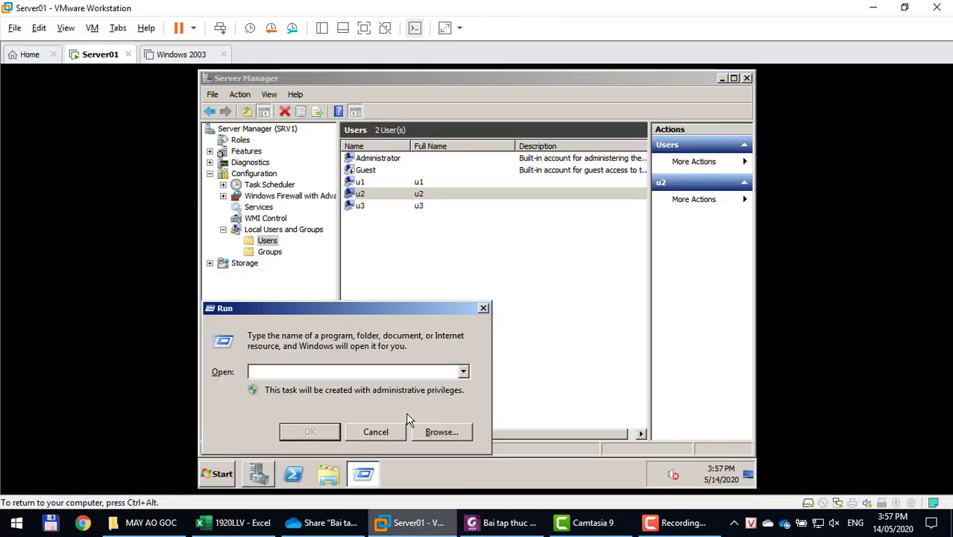
# Run mmc on Server01 to open an empty Console1 showing only Console Root.
pyautogui.write('mmc')
pyautogui.press('Return')
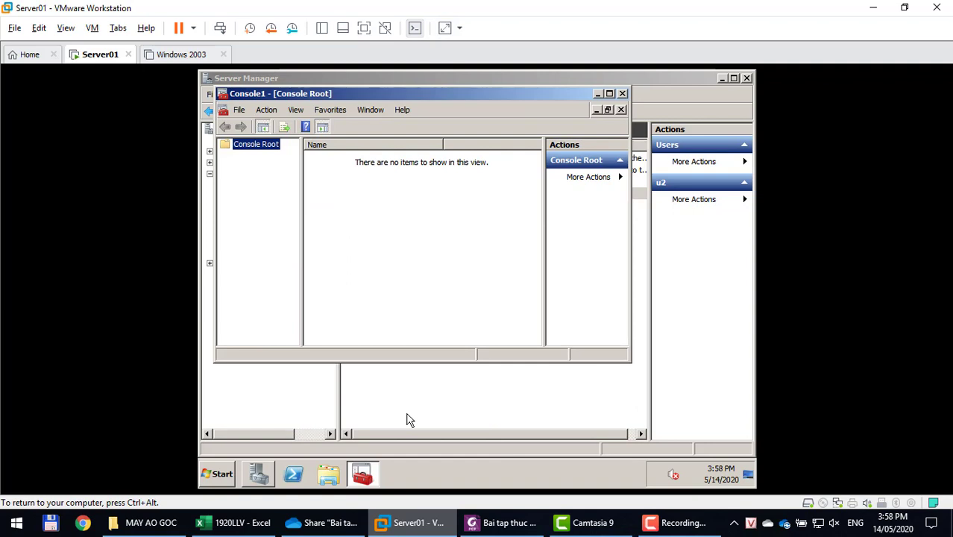
pyautogui.click(407, 420)
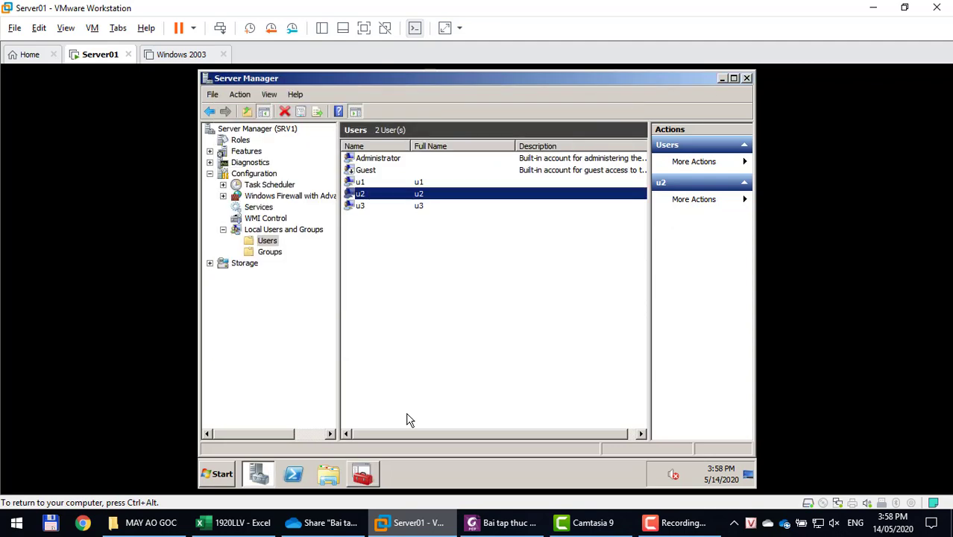
pyautogui.hotkey('alt', 'Tab')
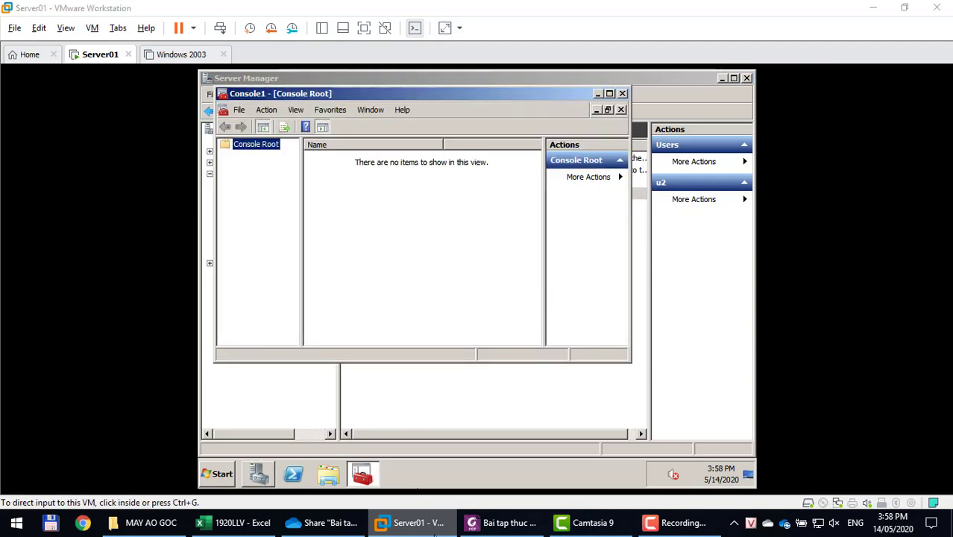
pyautogui.click(435, 531)
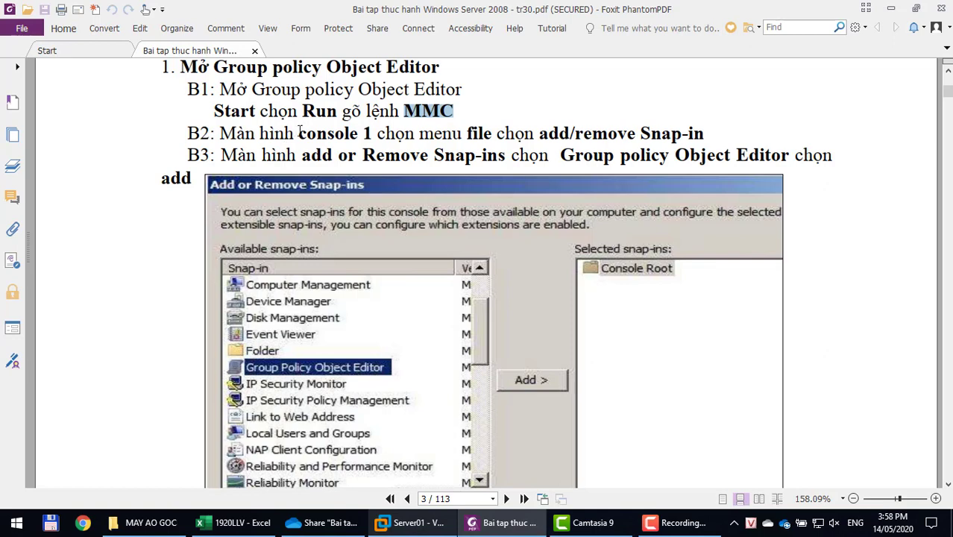
# Highlight the guide's B2 and B3 text: File, Add/Remove Snap-in, and Group Policy Object Editor.
pyautogui.moveTo(299, 132); pyautogui.dragTo(371, 134)
pyautogui.doubleClick(479, 133)
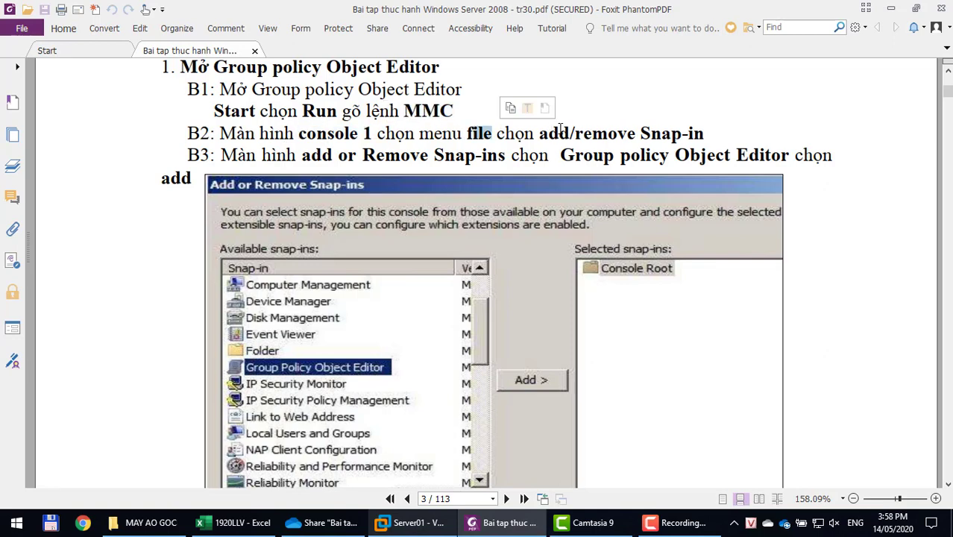
pyautogui.moveTo(559, 132); pyautogui.dragTo(738, 132)
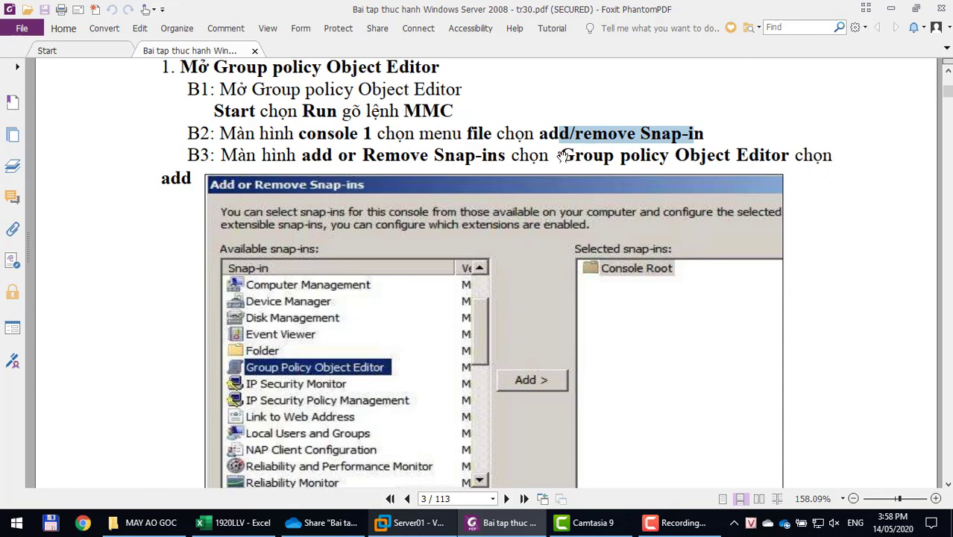
pyautogui.moveTo(564, 155); pyautogui.dragTo(796, 158)
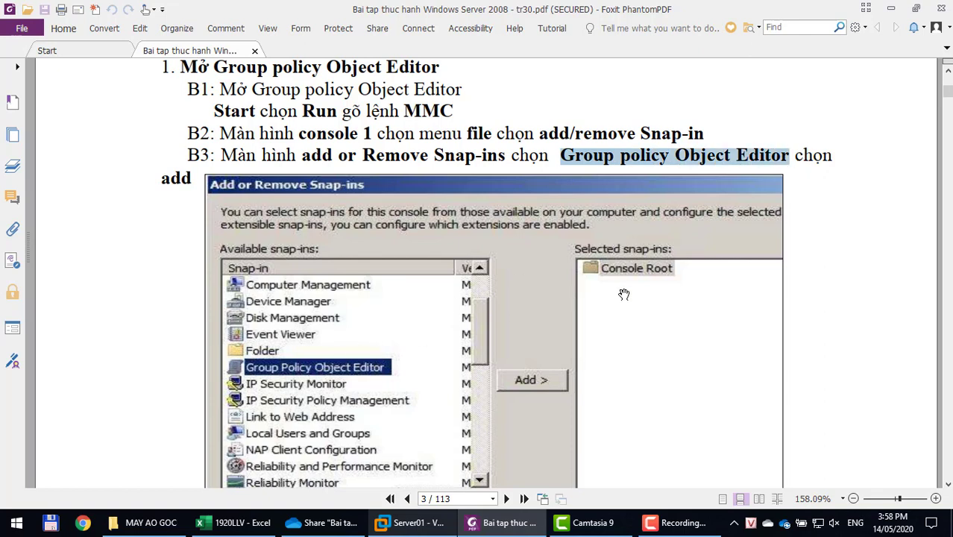
pyautogui.scroll(-5, 629, 284)
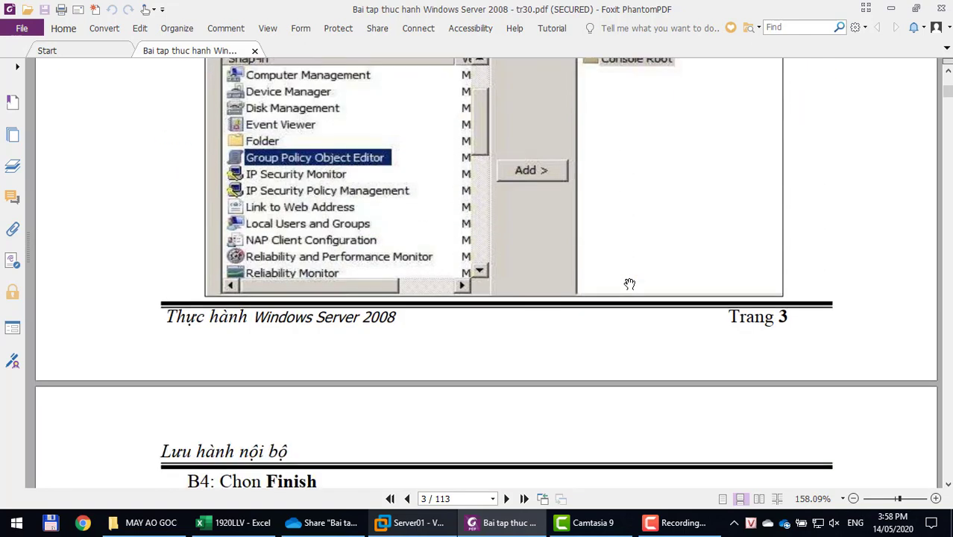
pyautogui.click(422, 525)
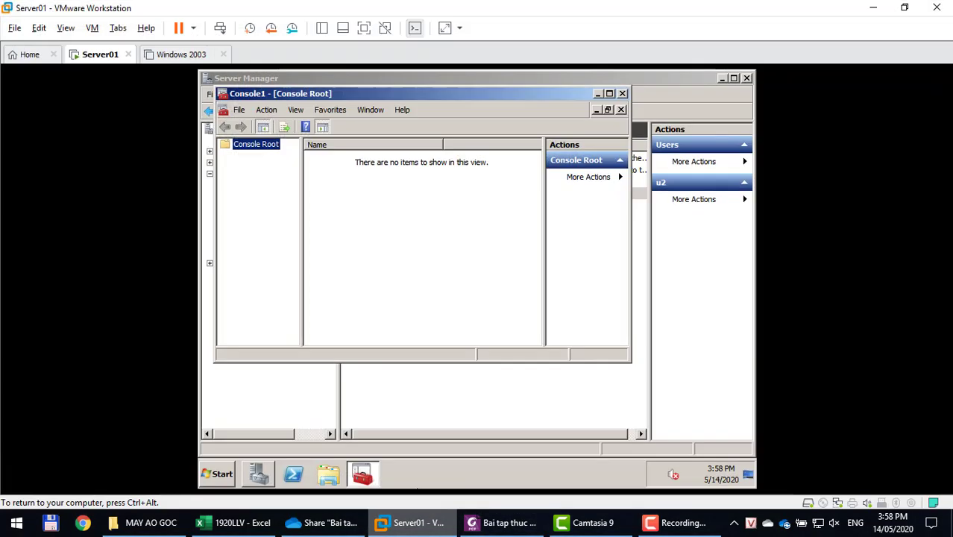
# Add the Group Policy Object Editor snap-in via File > Add/Remove Snap-in, reaching the Group Policy Wizard.
pyautogui.click(231, 111)
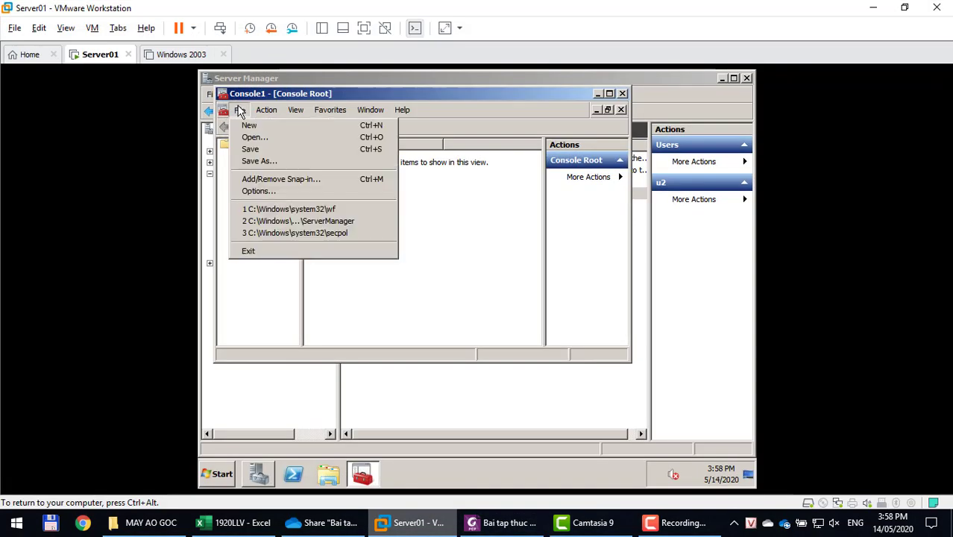
pyautogui.click(257, 181)
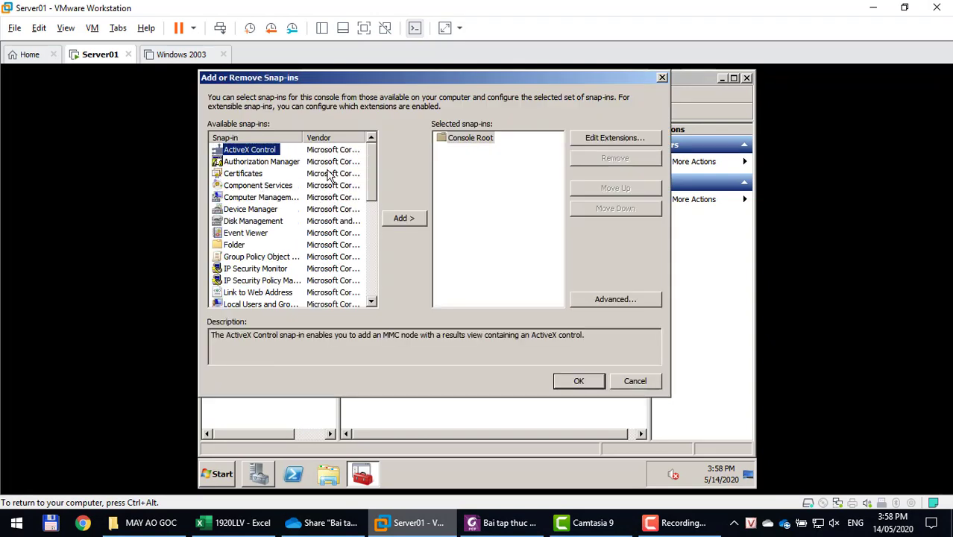
pyautogui.click(239, 260)
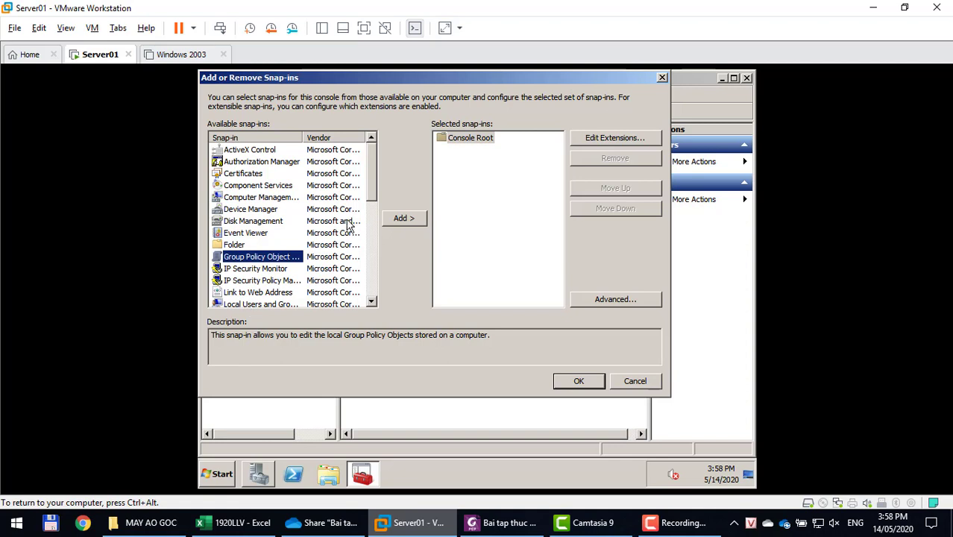
pyautogui.moveTo(372, 164)
pyautogui.mouseDown()
pyautogui.moveTo(372, 296)
pyautogui.moveTo(366, 152)
pyautogui.mouseUp()
pyautogui.click(404, 219)
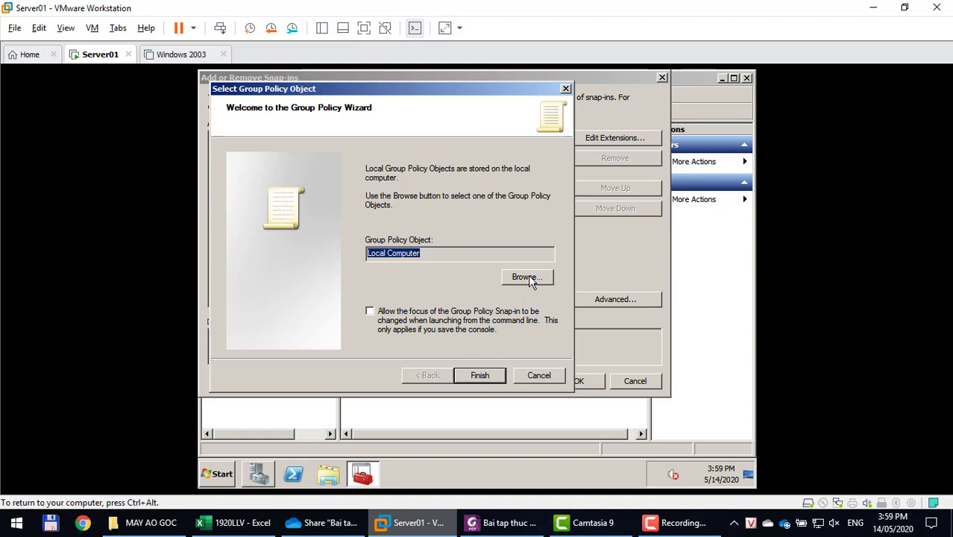
pyautogui.click(491, 523)
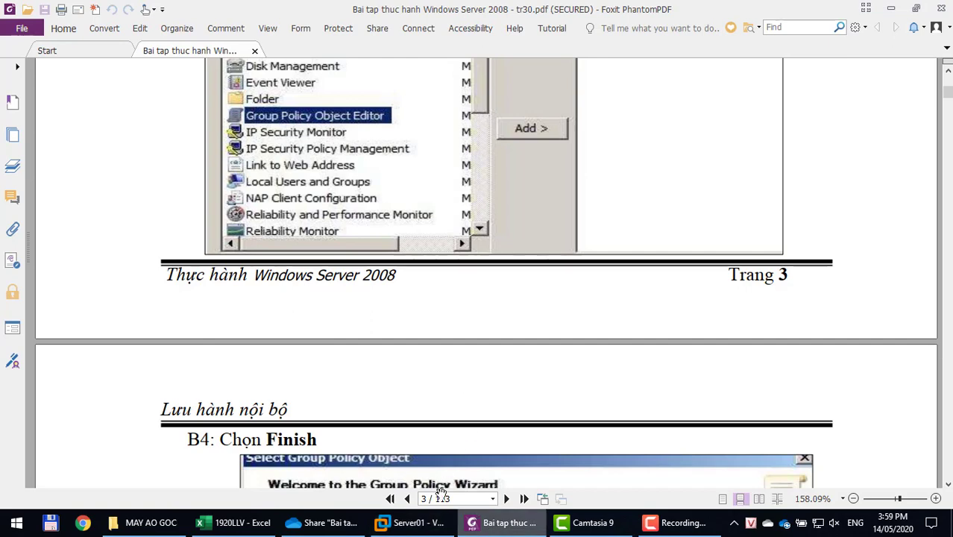
# Scroll the guide down to step B5 and its list of policy snap-ins.
pyautogui.scroll(-3, 446, 370)
pyautogui.scroll(-10, 446, 371)
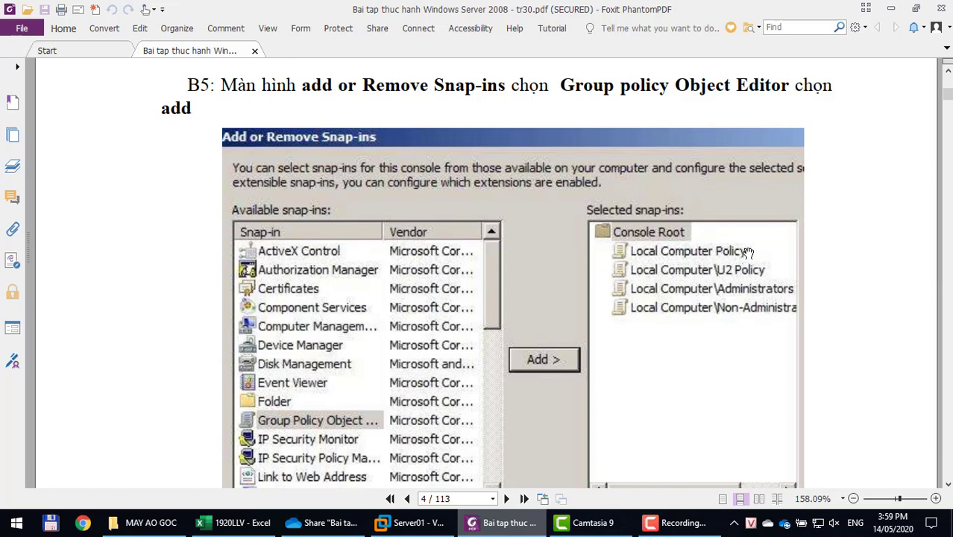
pyautogui.click(409, 521)
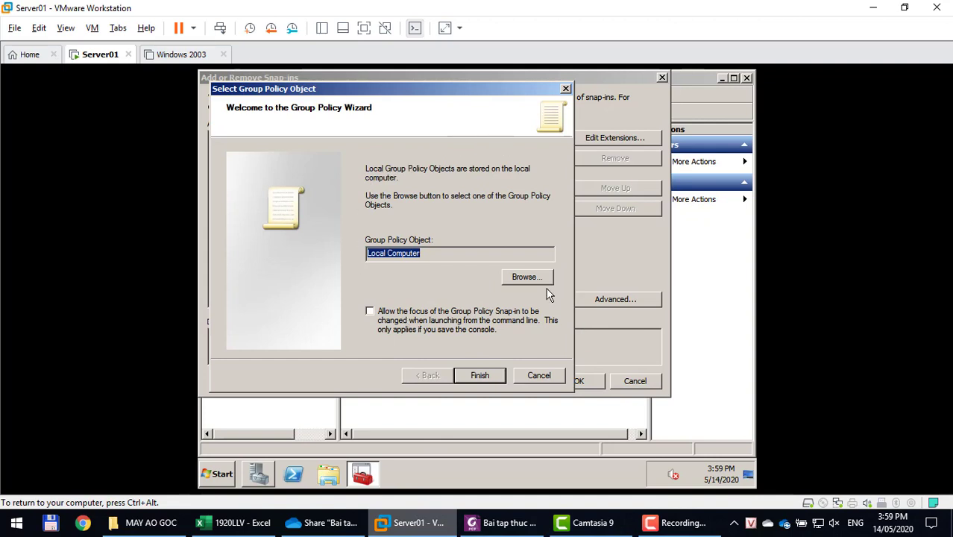
# Finish the wizard so Local Computer Policy appears under Console Root, and select it.
pyautogui.click(479, 376)
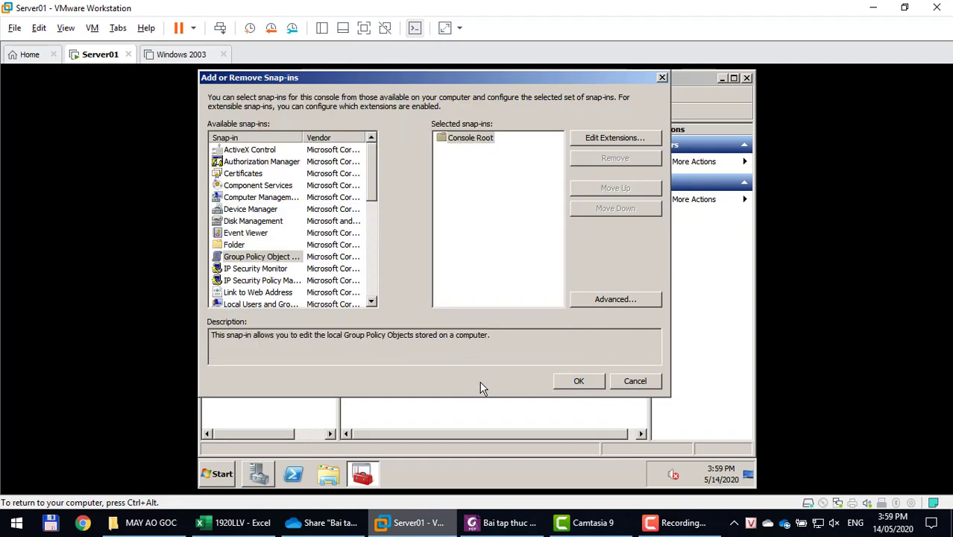
pyautogui.click(513, 150)
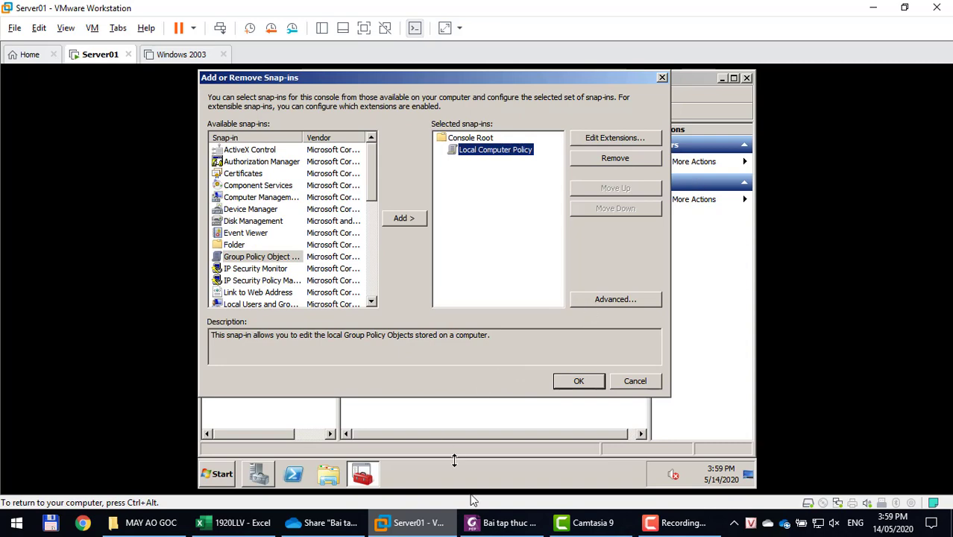
pyautogui.click(483, 515)
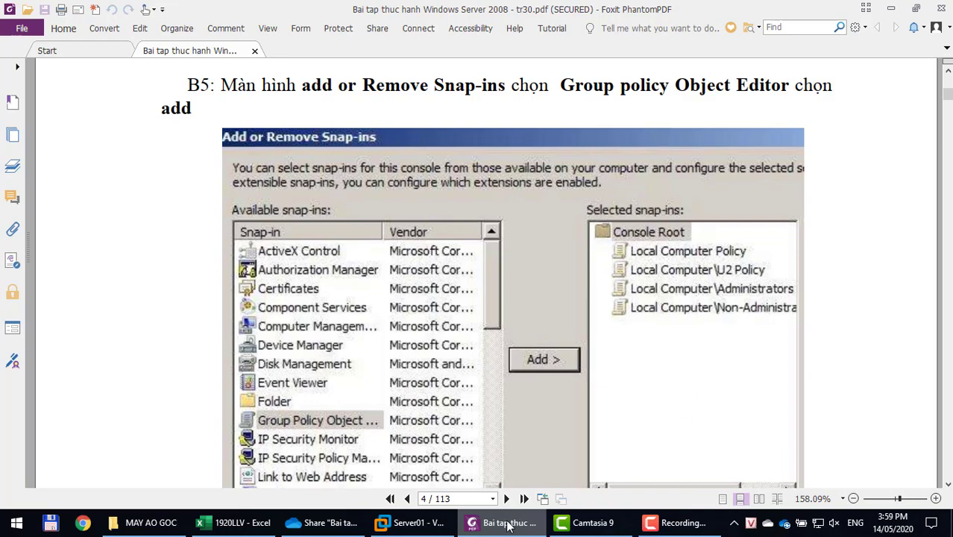
pyautogui.click(410, 522)
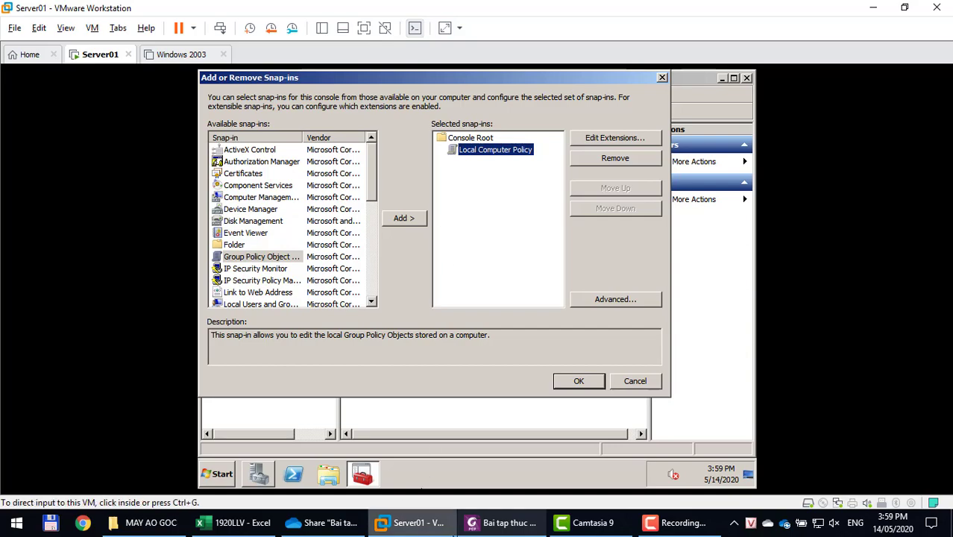
# Scroll the guide to page 5, showing steps B6–B9 for picking U2 on the Users tab.
pyautogui.click(500, 522)
pyautogui.scroll(1, 302, 275)
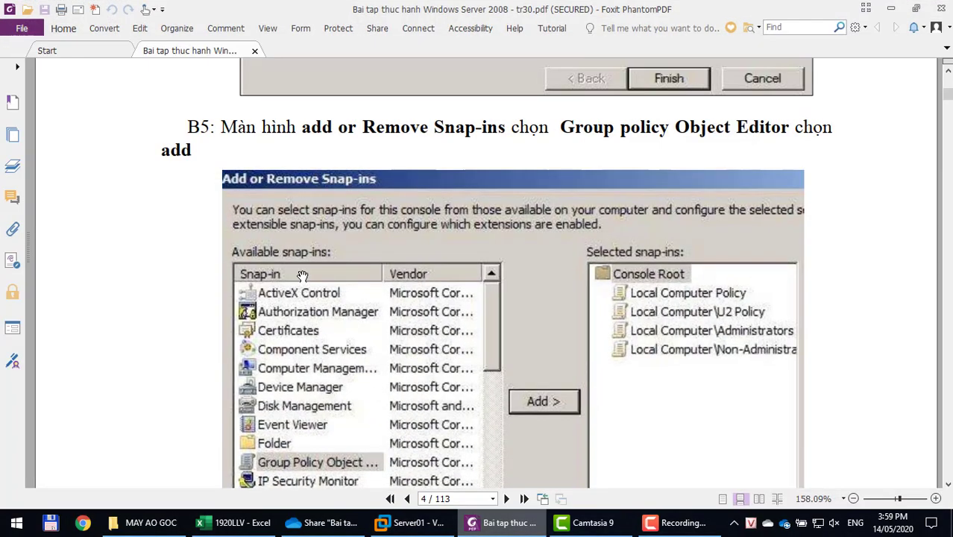
pyautogui.scroll(-7, 302, 276)
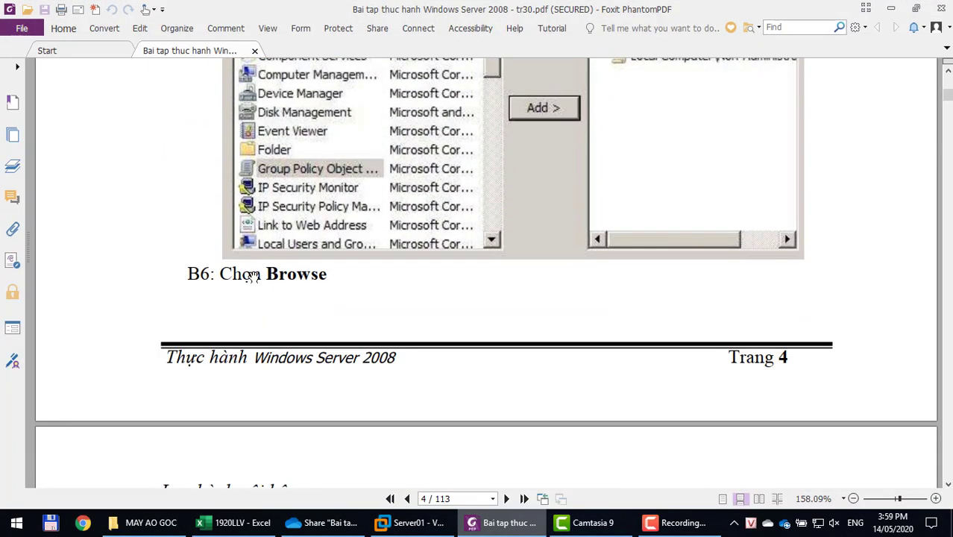
pyautogui.scroll(-5, 255, 275)
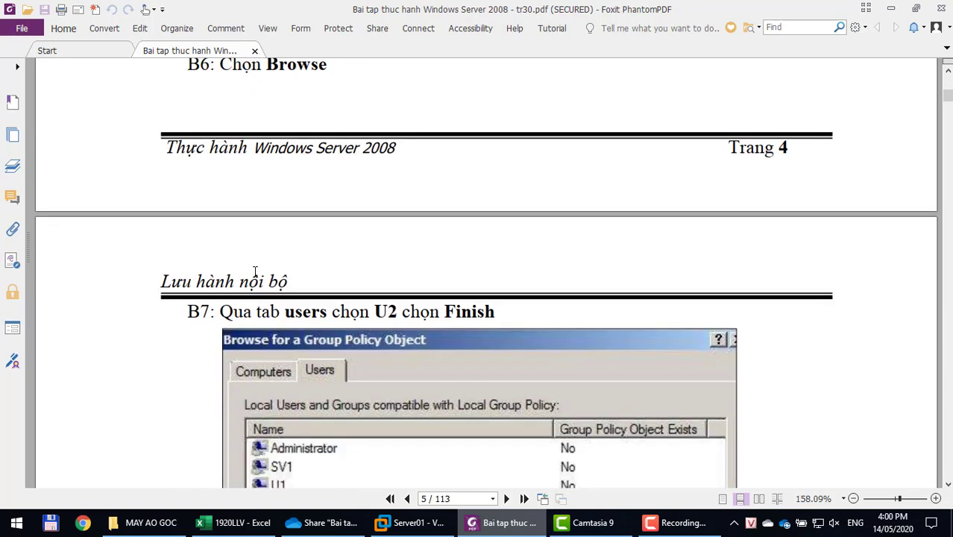
pyautogui.scroll(-4, 255, 272)
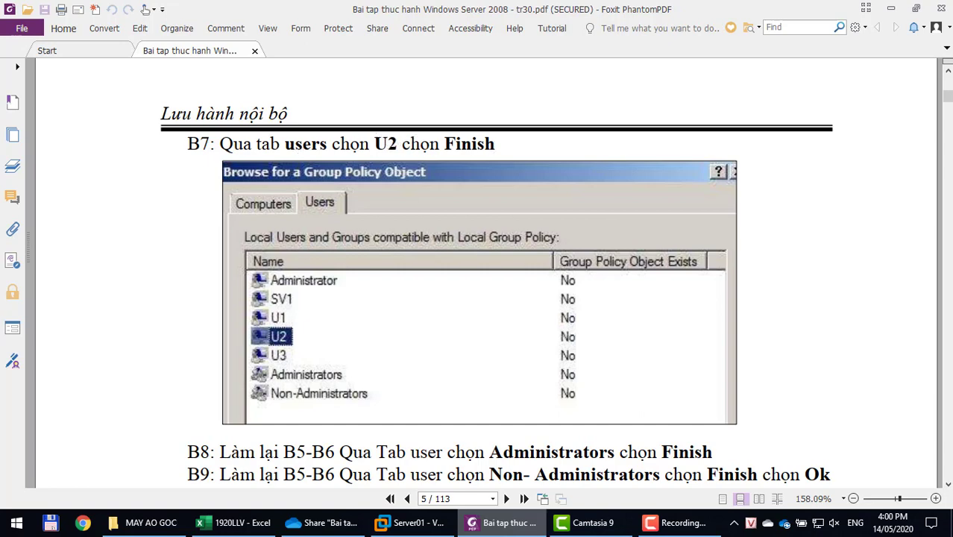
# Add another Group Policy Object Editor snap-in targeting local user u2 as Local Computer\u2 Policy.
pyautogui.click(478, 527)
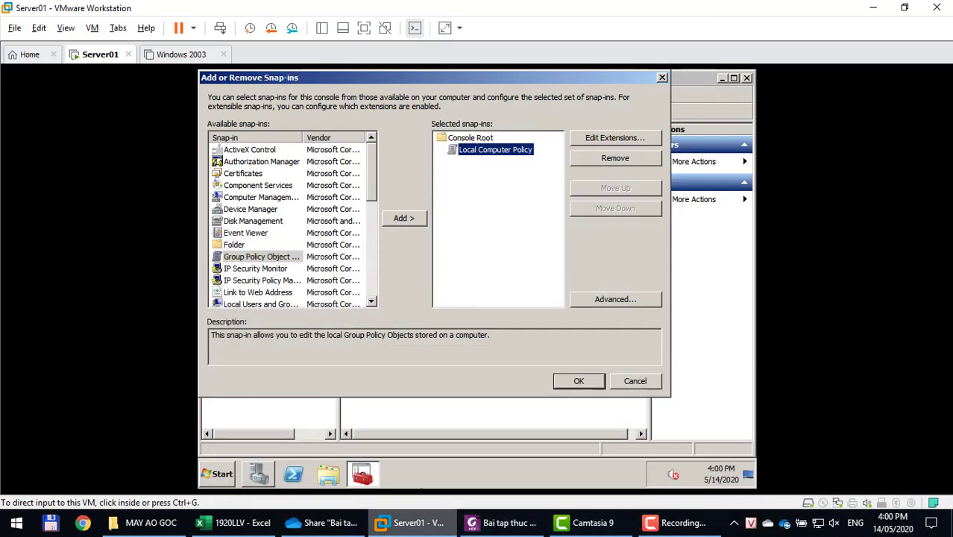
pyautogui.click(238, 256)
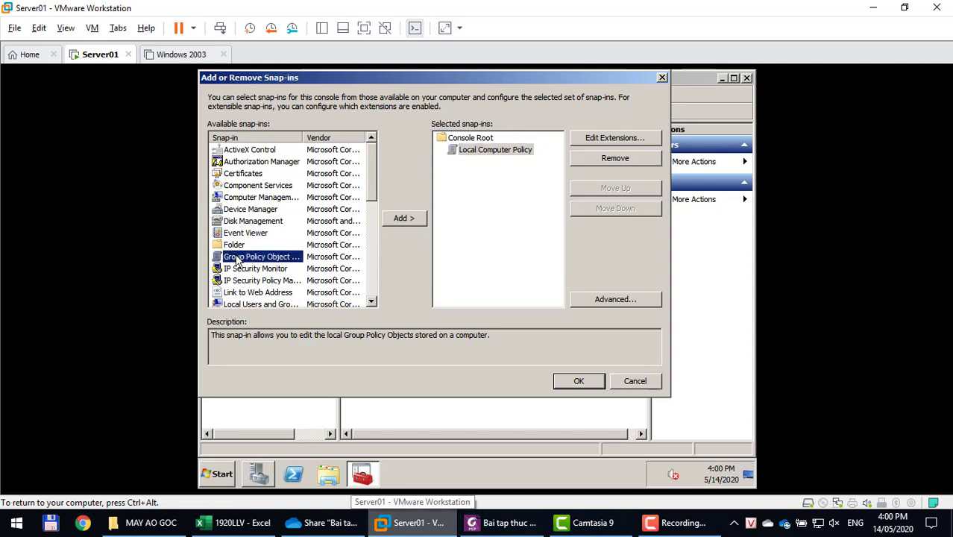
pyautogui.click(407, 216)
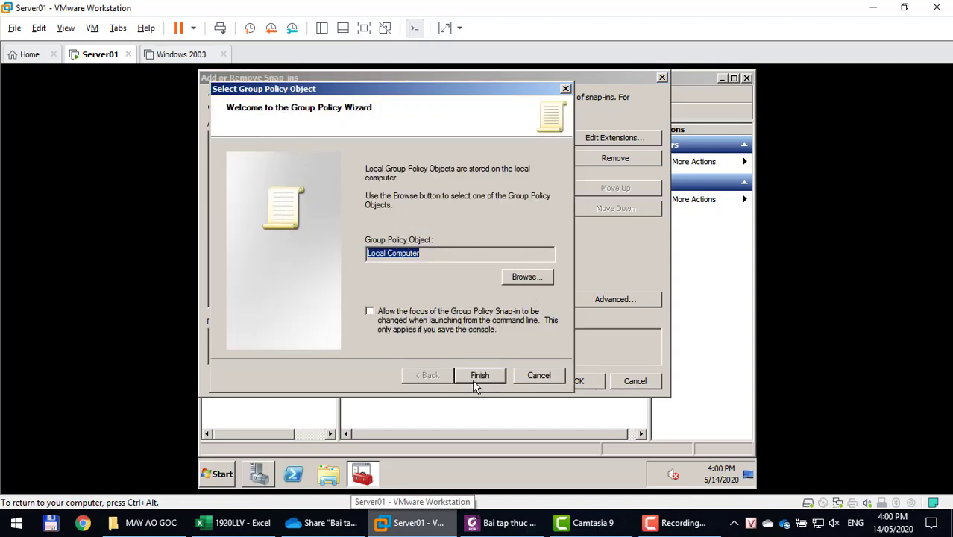
pyautogui.click(540, 277)
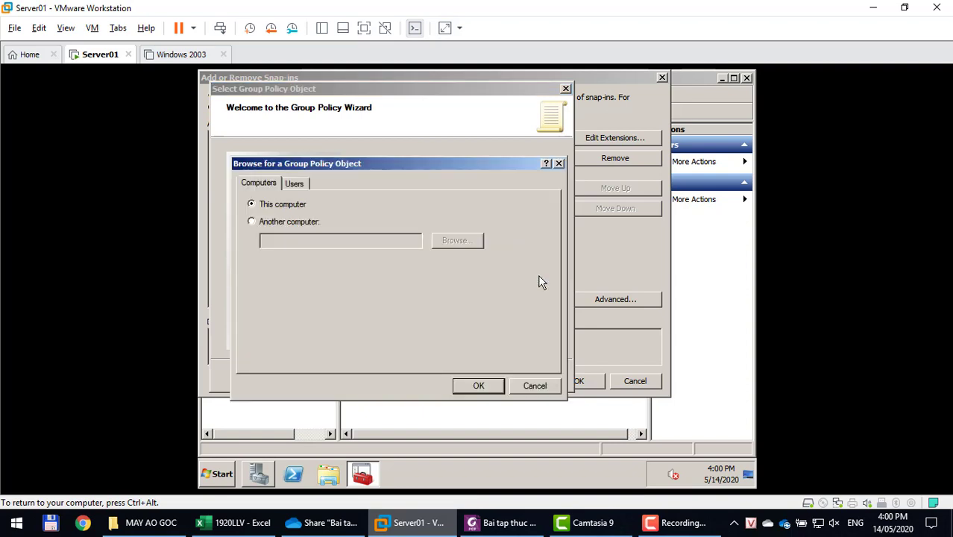
pyautogui.click(294, 184)
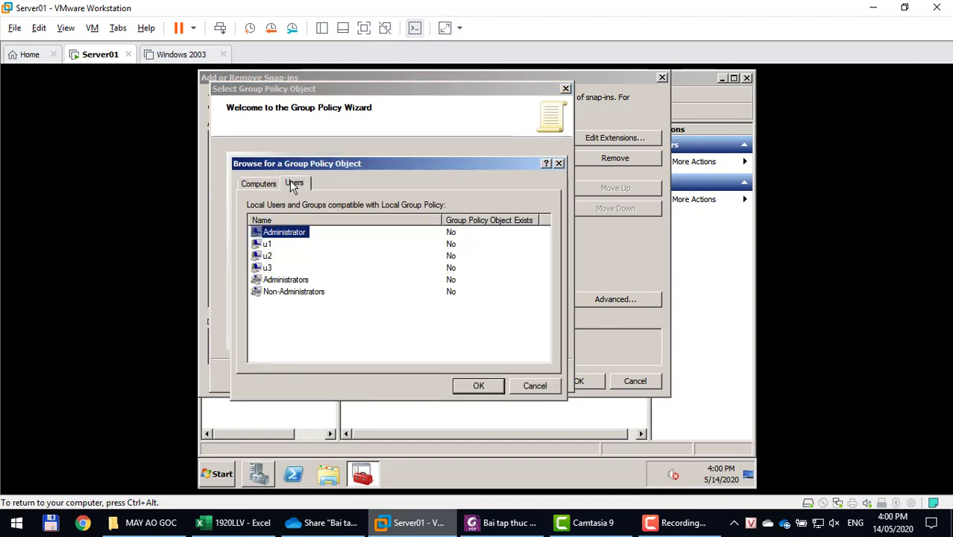
pyautogui.click(267, 257)
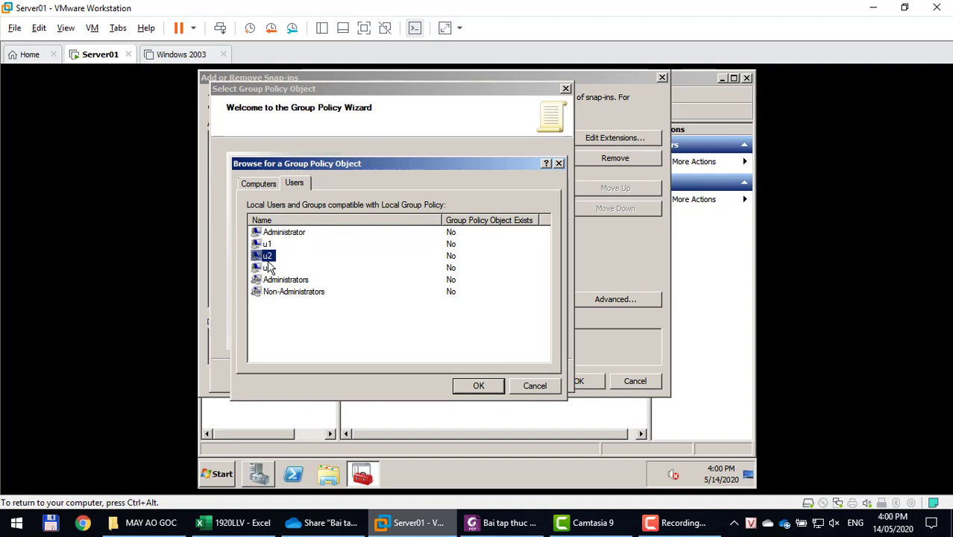
pyautogui.click(478, 387)
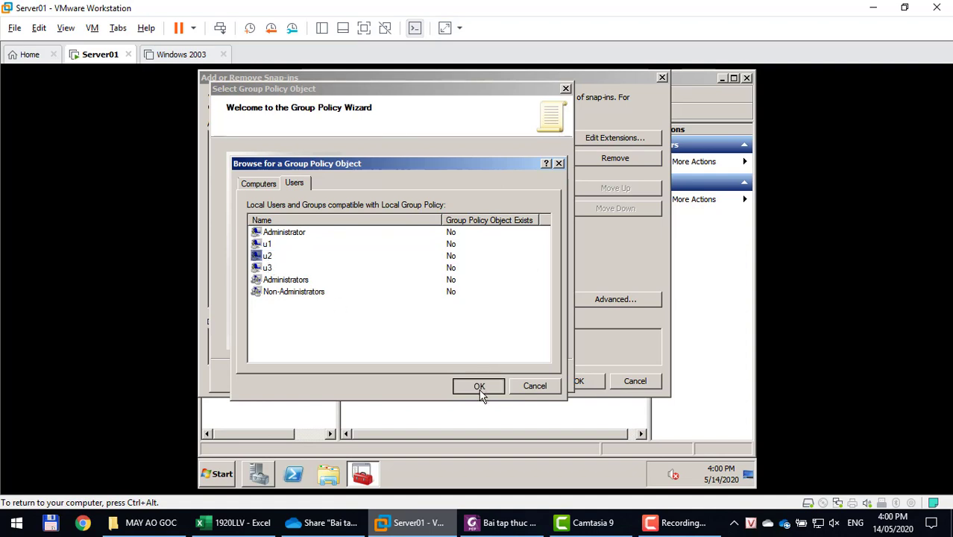
pyautogui.click(480, 388)
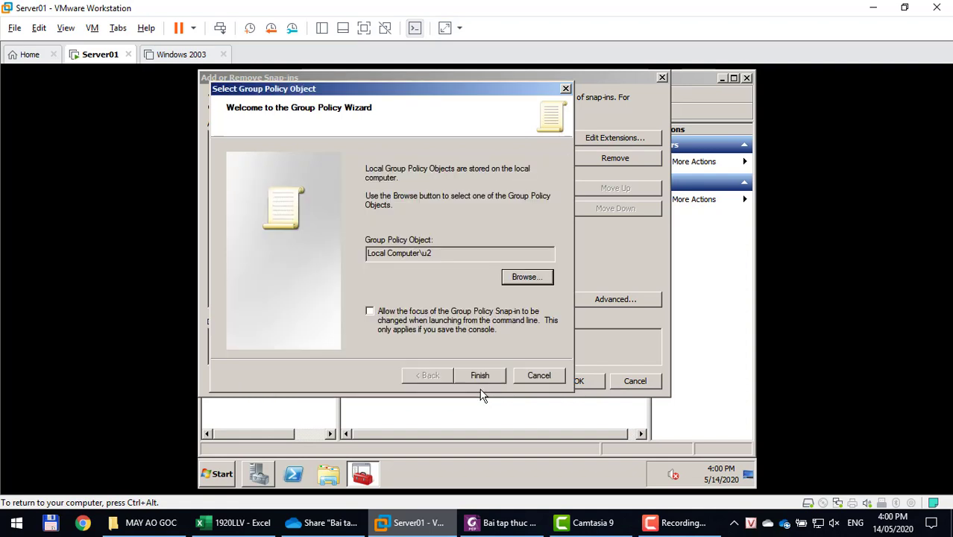
pyautogui.click(479, 377)
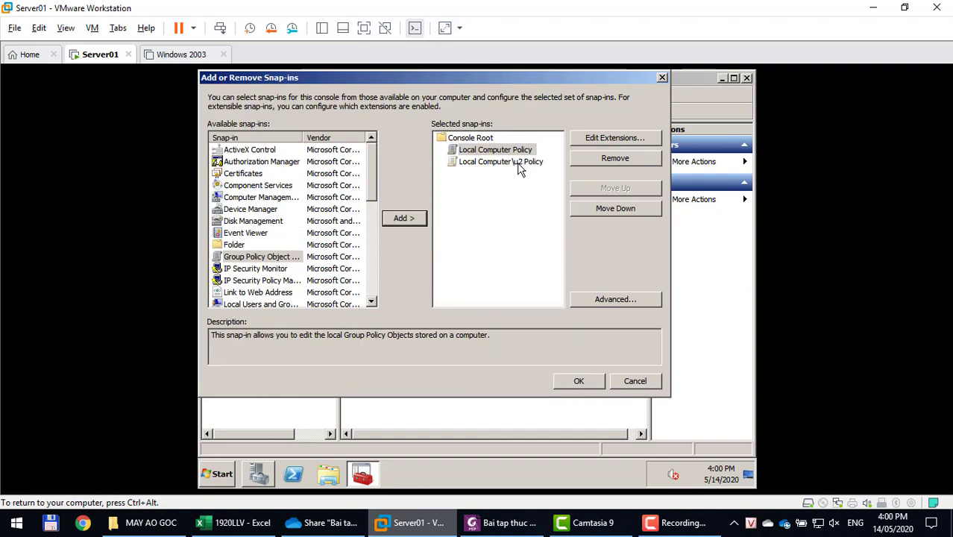
# Add a Group Policy snap-in targeting the local Administrators group.
pyautogui.click(396, 223)
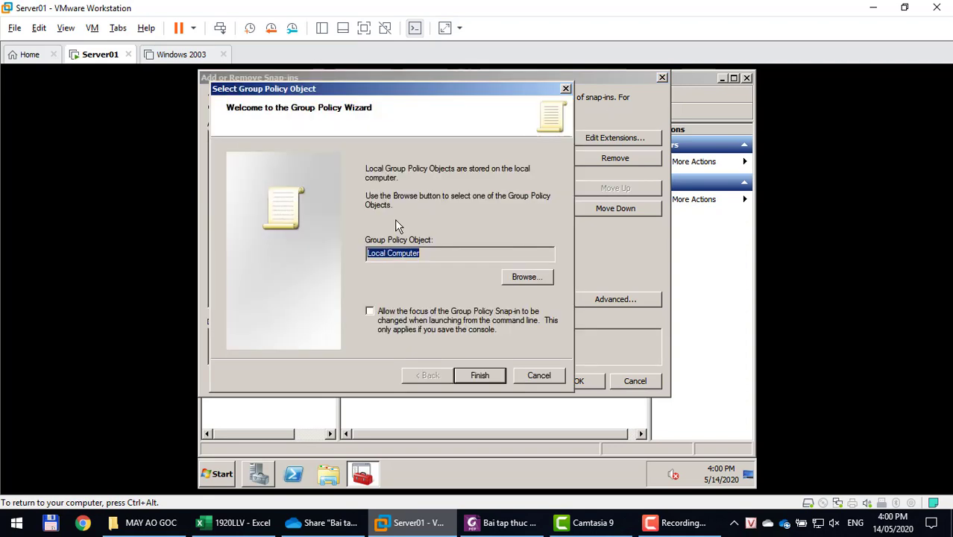
pyautogui.click(520, 277)
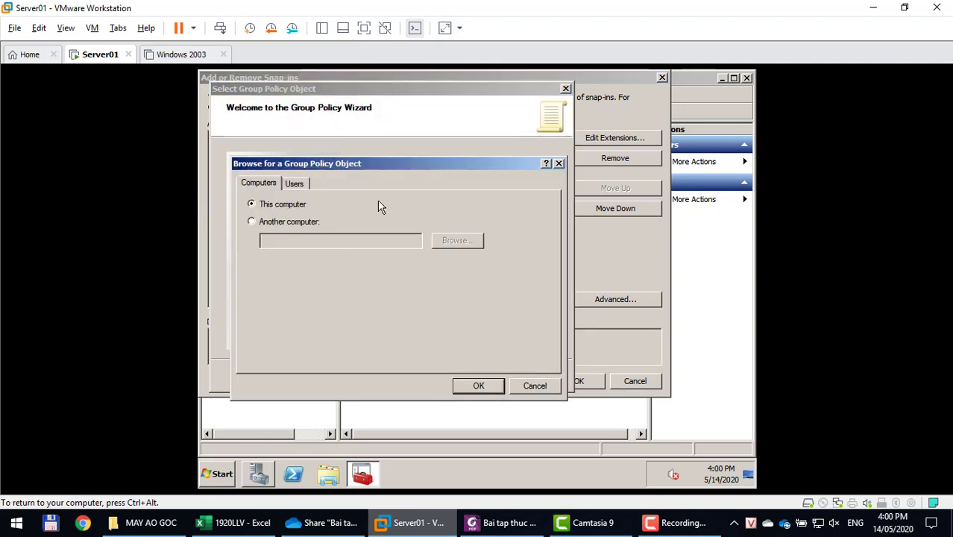
pyautogui.click(295, 185)
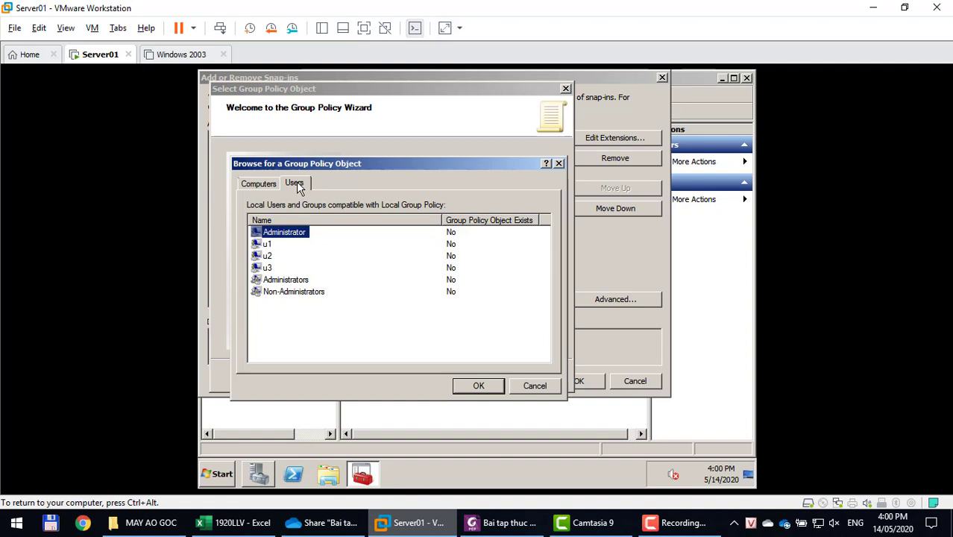
pyautogui.click(285, 285)
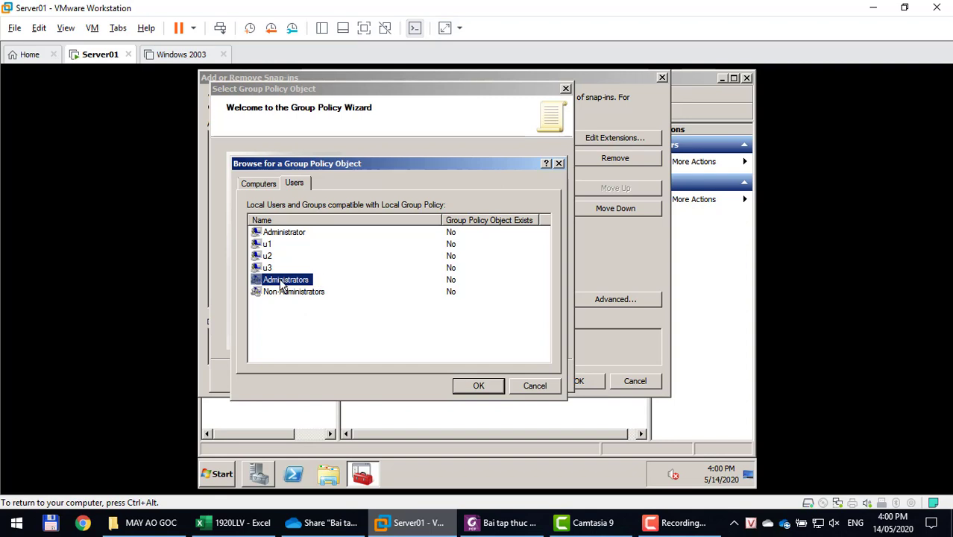
pyautogui.click(477, 386)
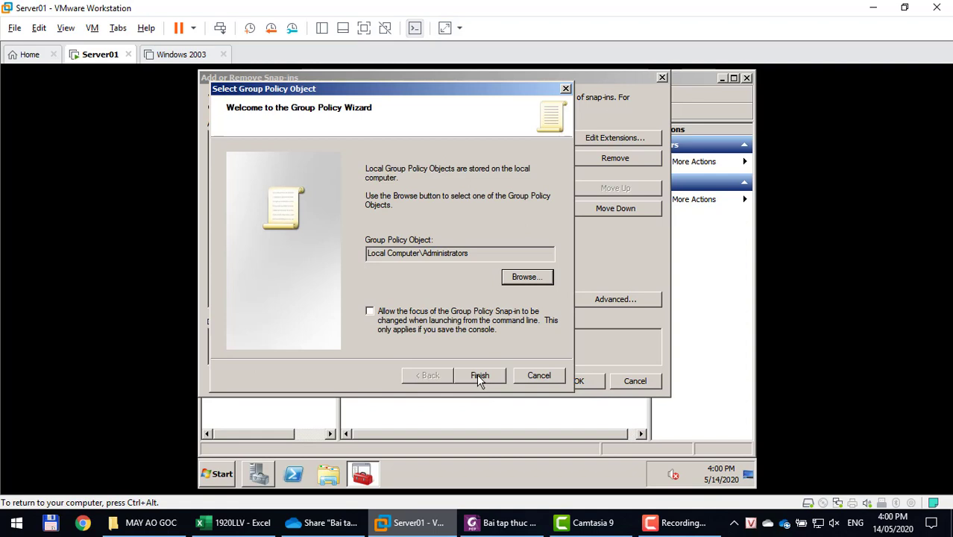
pyautogui.click(477, 375)
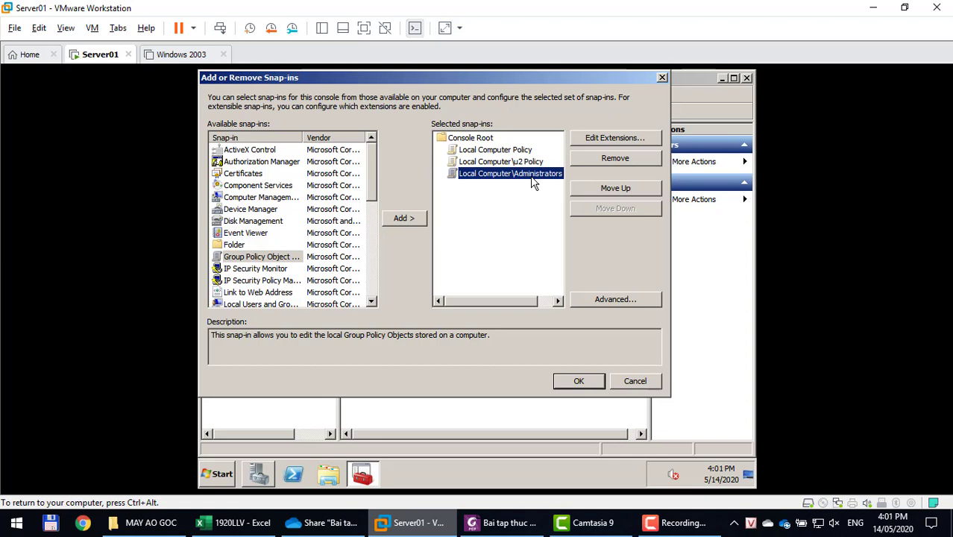
# Add a Group Policy snap-in targeting the local Non-Administrators group.
pyautogui.click(408, 223)
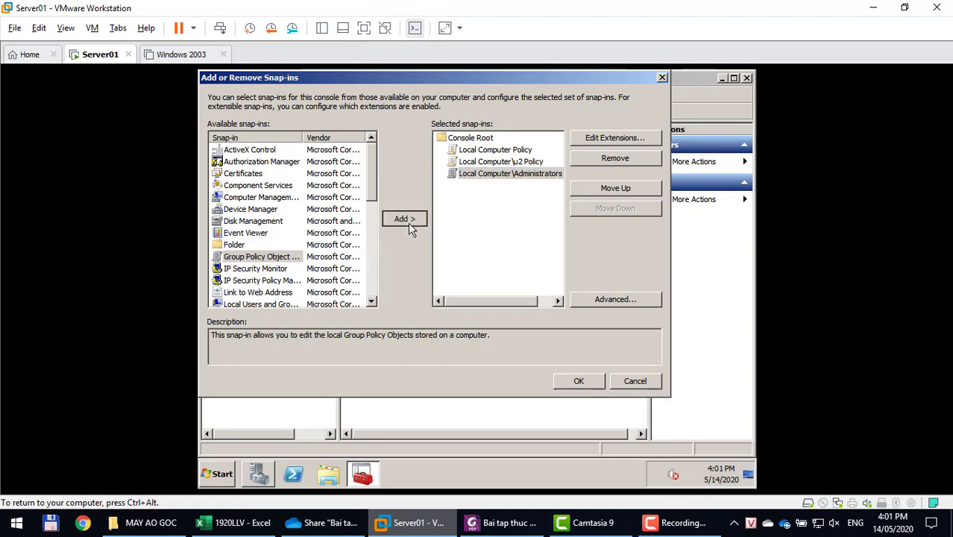
pyautogui.click(528, 279)
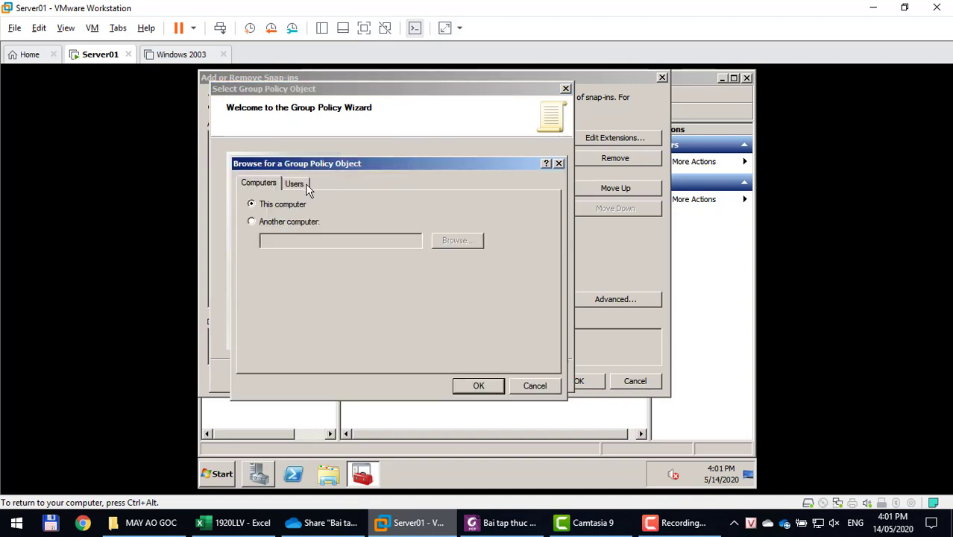
pyautogui.click(302, 183)
pyautogui.click(309, 293)
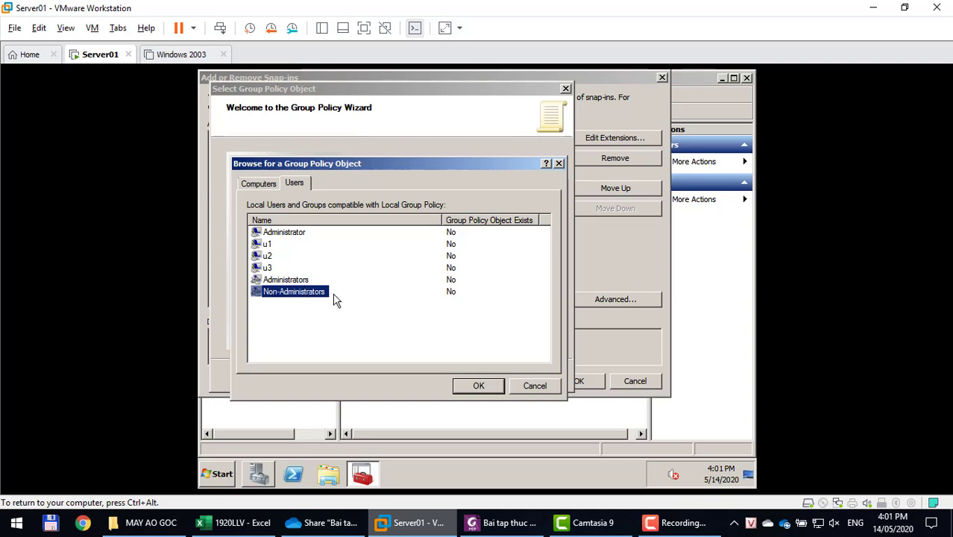
pyautogui.click(478, 385)
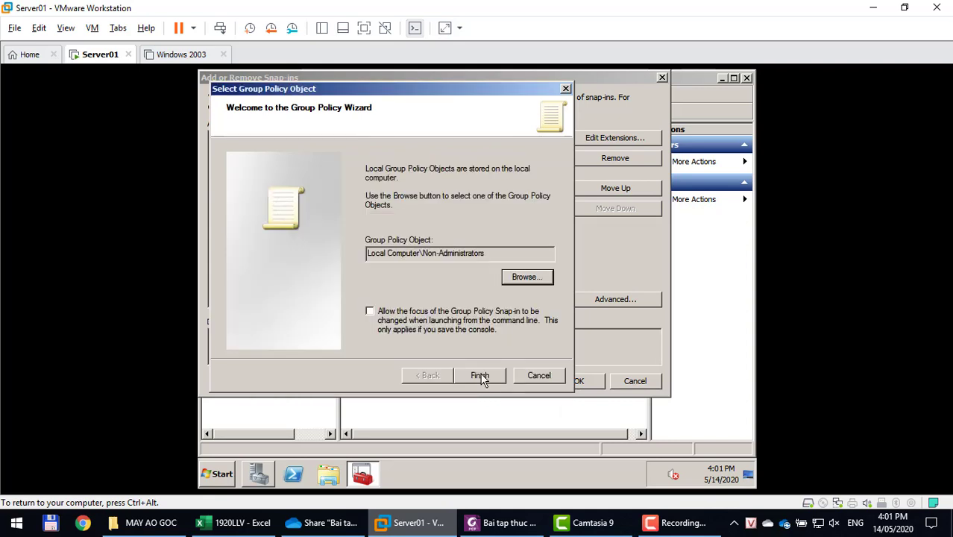
pyautogui.click(480, 376)
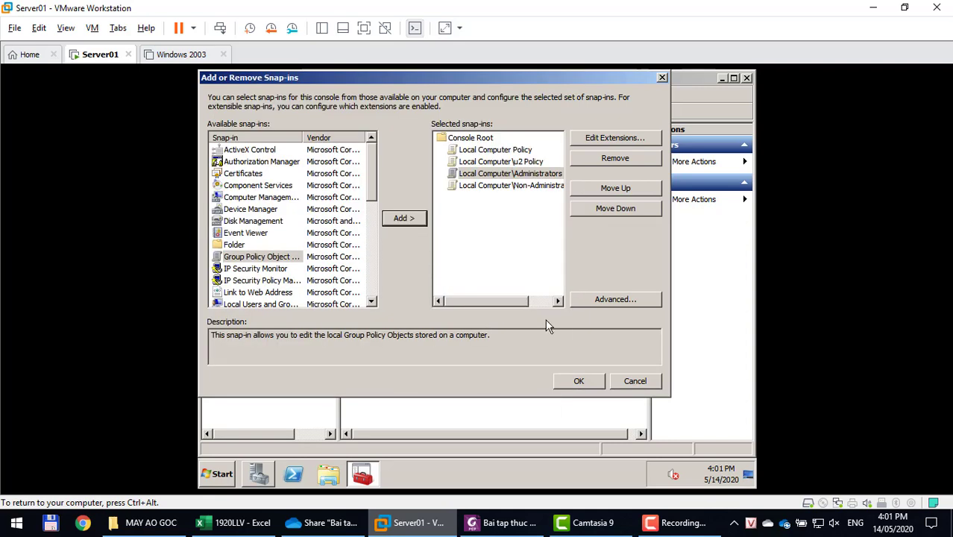
# Review the four selected policy snap-ins (Local Computer, u2, Administrators, Non-Administrators) and accept them.
pyautogui.click(502, 151)
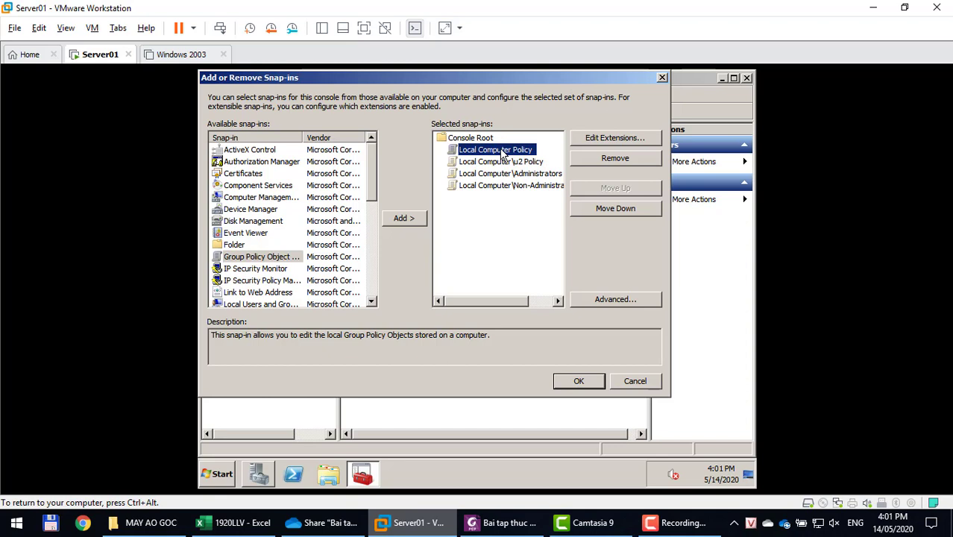
pyautogui.click(501, 166)
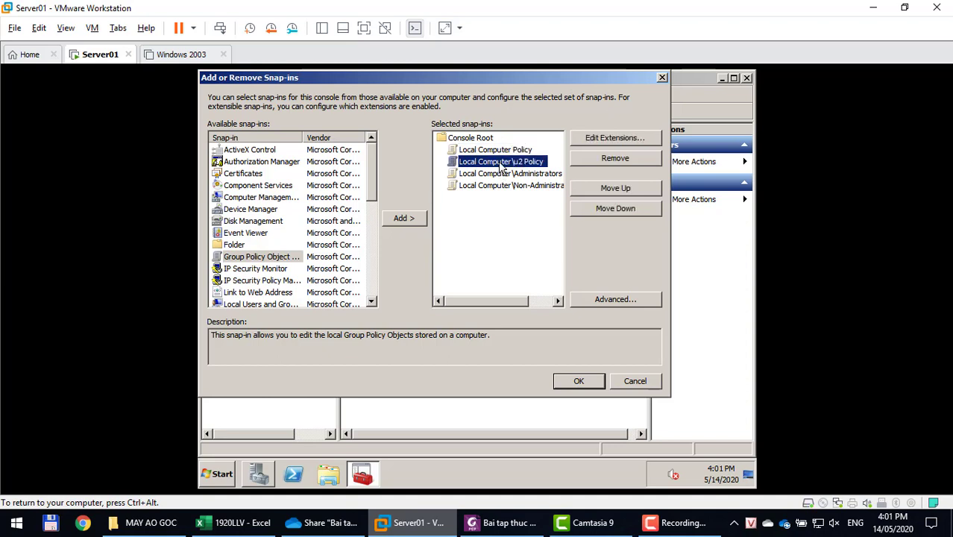
pyautogui.click(502, 175)
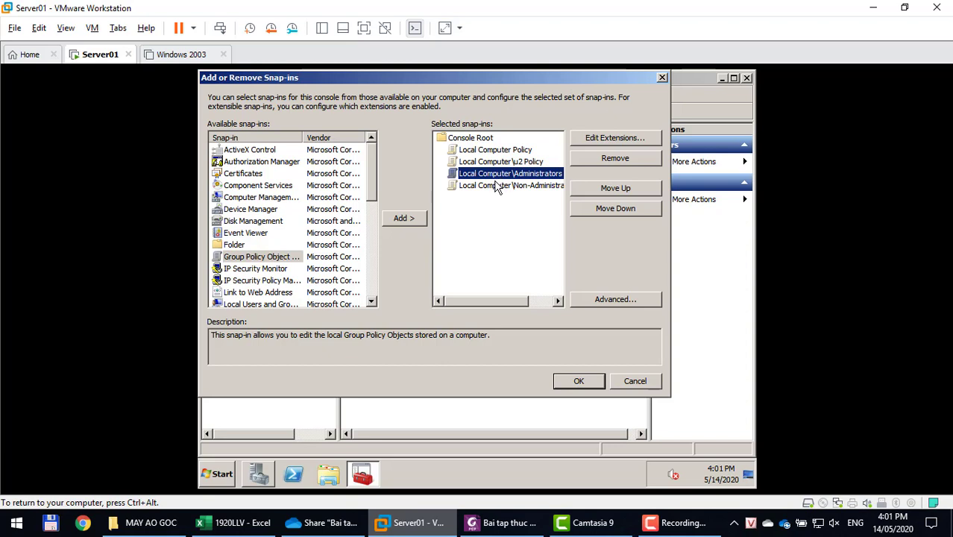
pyautogui.click(495, 186)
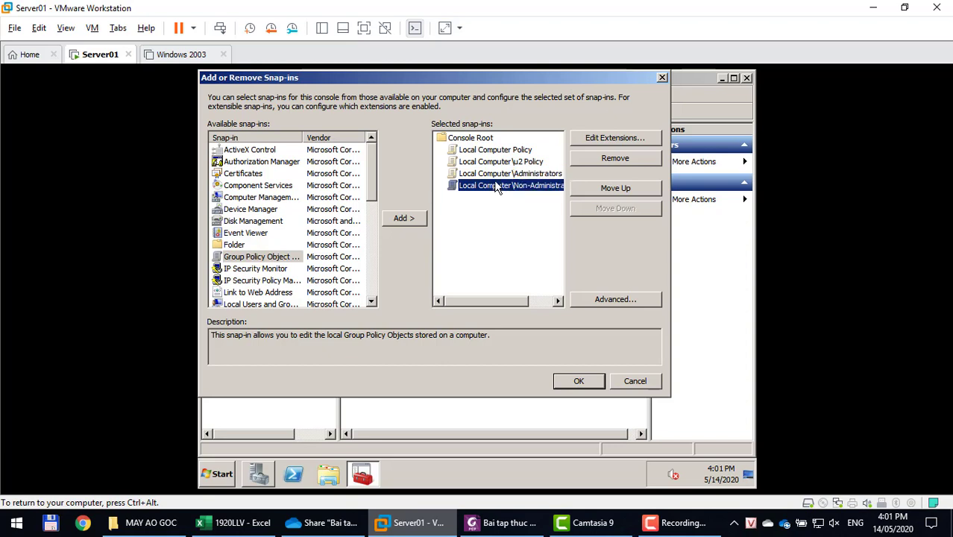
pyautogui.click(571, 386)
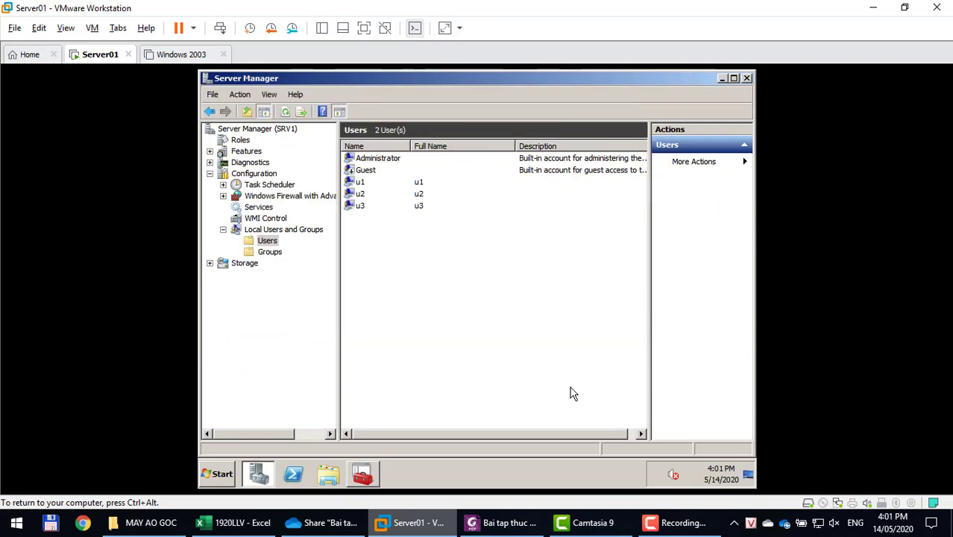
# Maximize Console1 and widen its tree pane so the full policy names show.
pyautogui.click(330, 475)
pyautogui.click(359, 478)
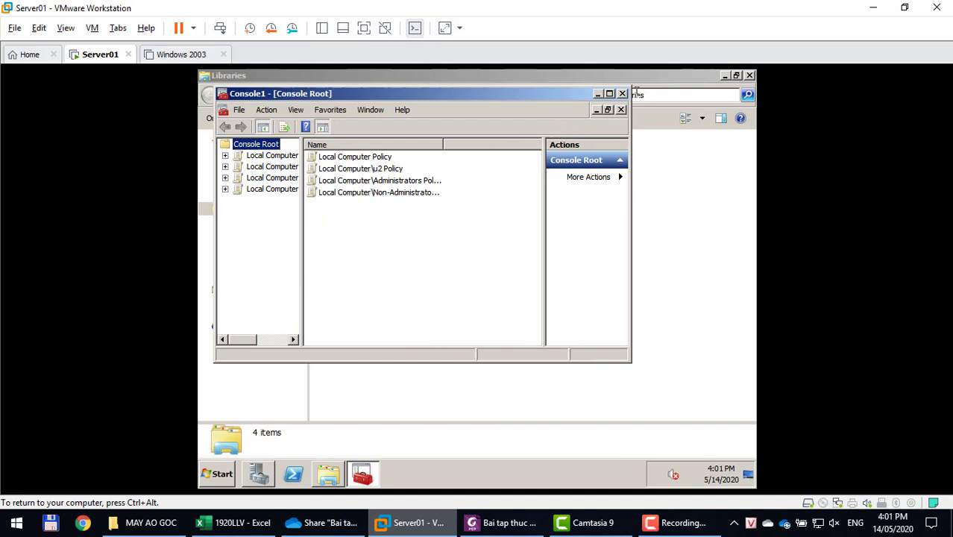
pyautogui.click(609, 94)
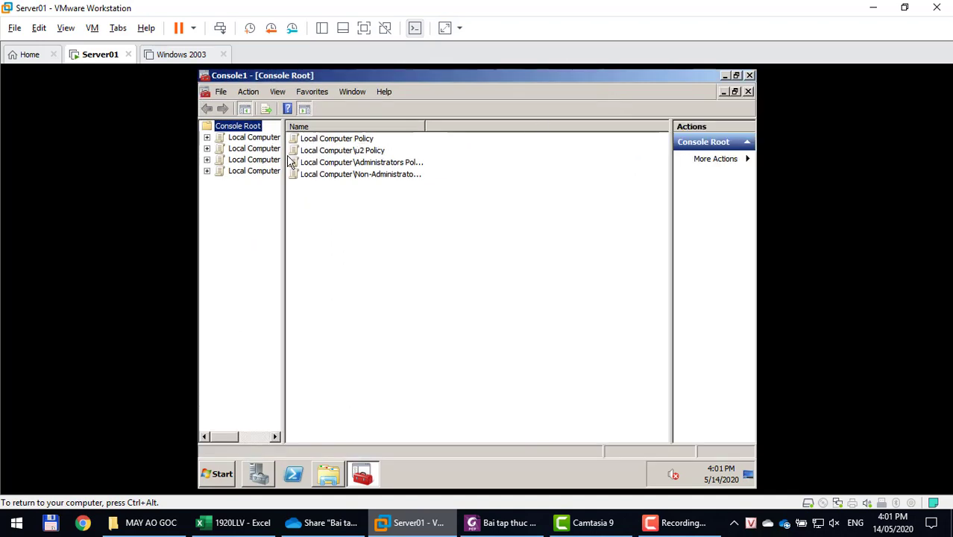
pyautogui.moveTo(284, 163); pyautogui.dragTo(370, 164)
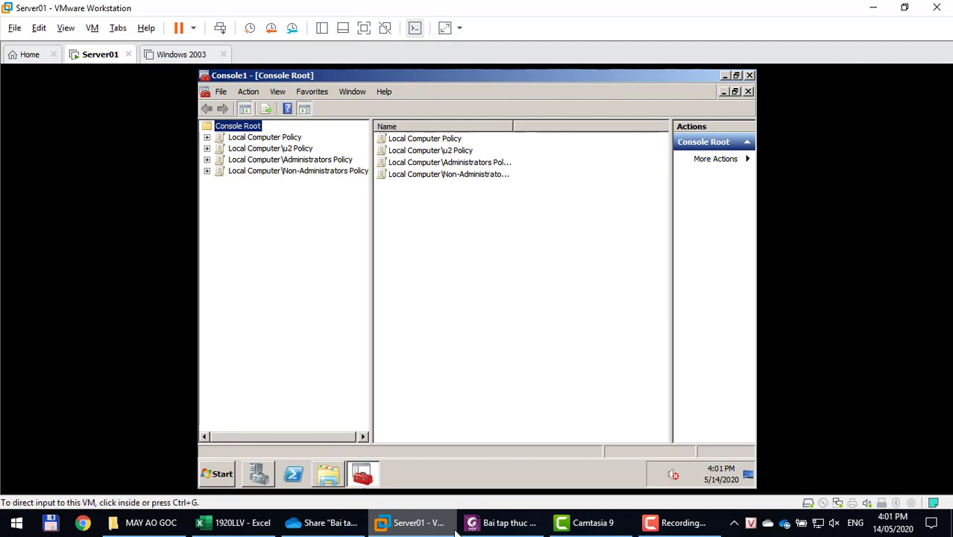
pyautogui.click(516, 524)
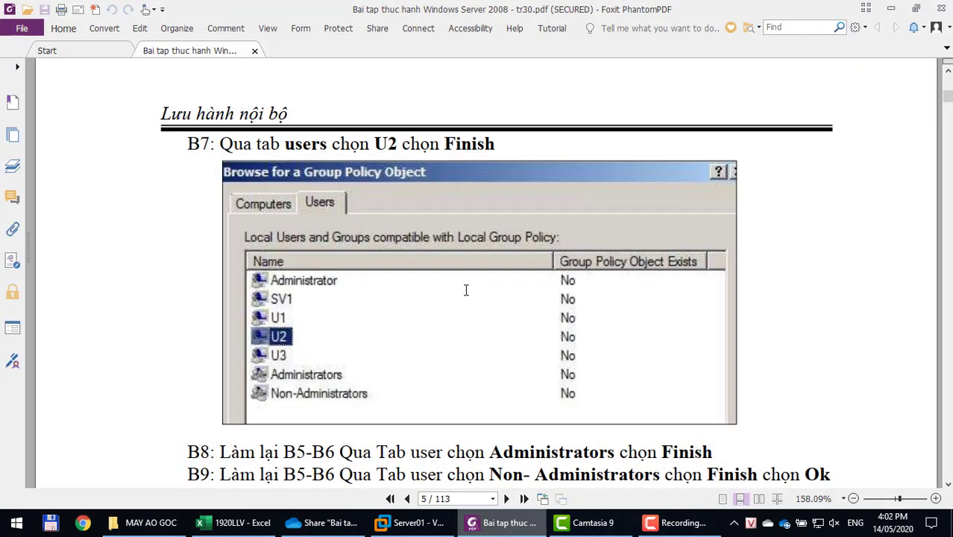
# Scroll through the handout and mark the section 2 heading.
pyautogui.scroll(-8, 465, 290)
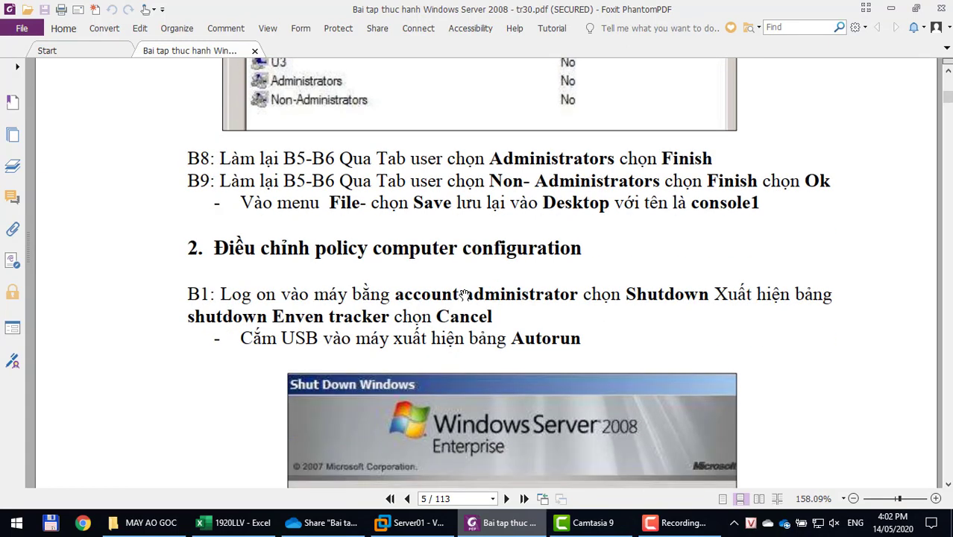
pyautogui.scroll(-2, 464, 295)
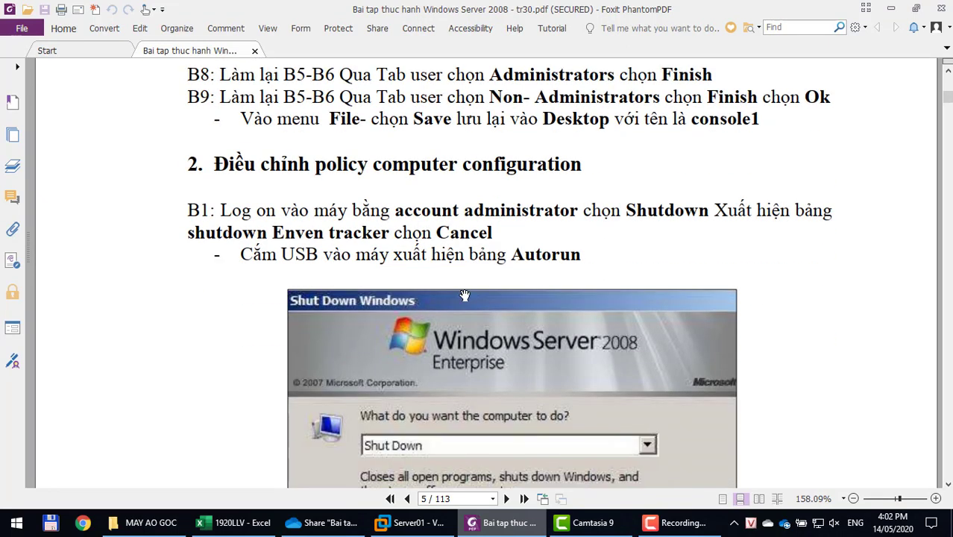
pyautogui.scroll(-1, 463, 296)
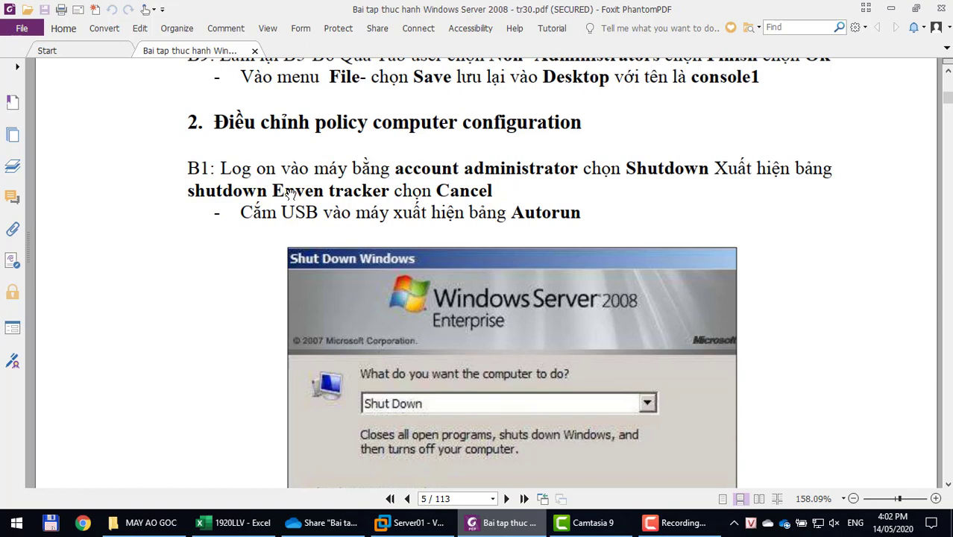
pyautogui.moveTo(214, 122); pyautogui.dragTo(607, 120)
pyautogui.scroll(-10, 554, 205)
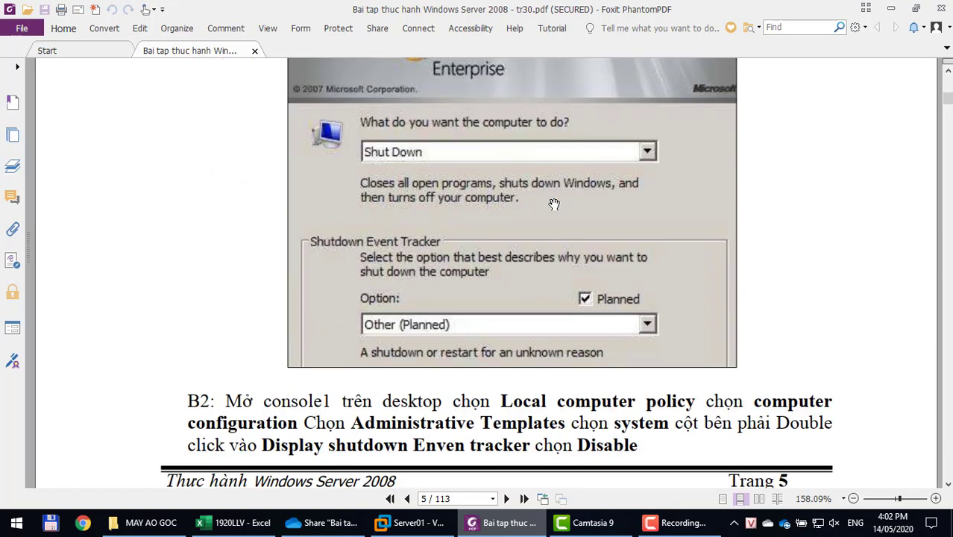
pyautogui.scroll(-15, 554, 204)
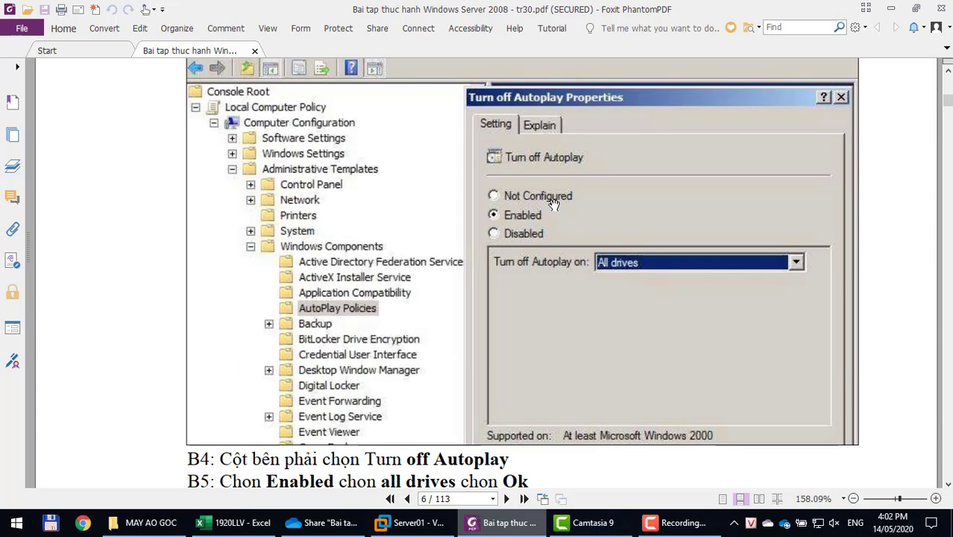
pyautogui.scroll(-8, 554, 205)
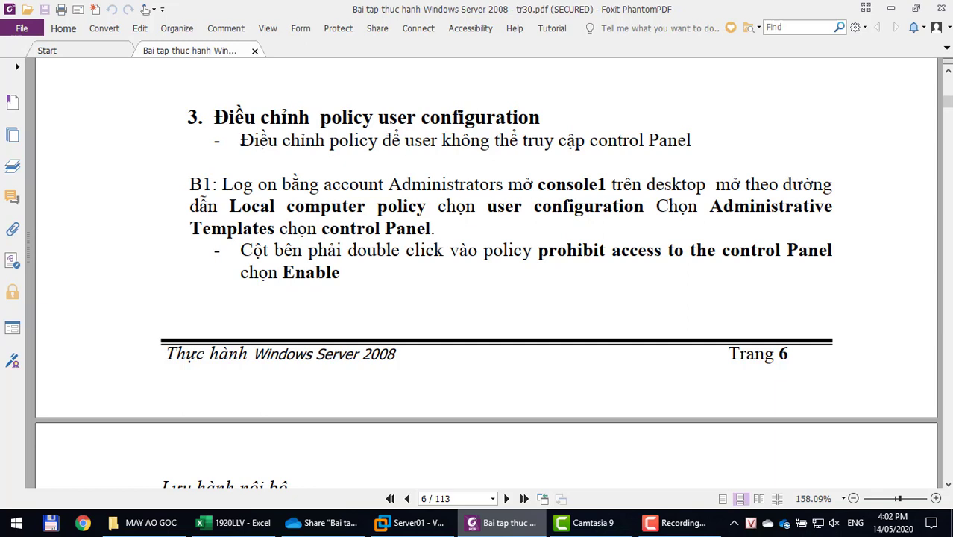
# Highlight the Control Panel blocking line and the 'User Configuration' and 'Administrative Templates' phrases.
pyautogui.moveTo(240, 140); pyautogui.dragTo(701, 134)
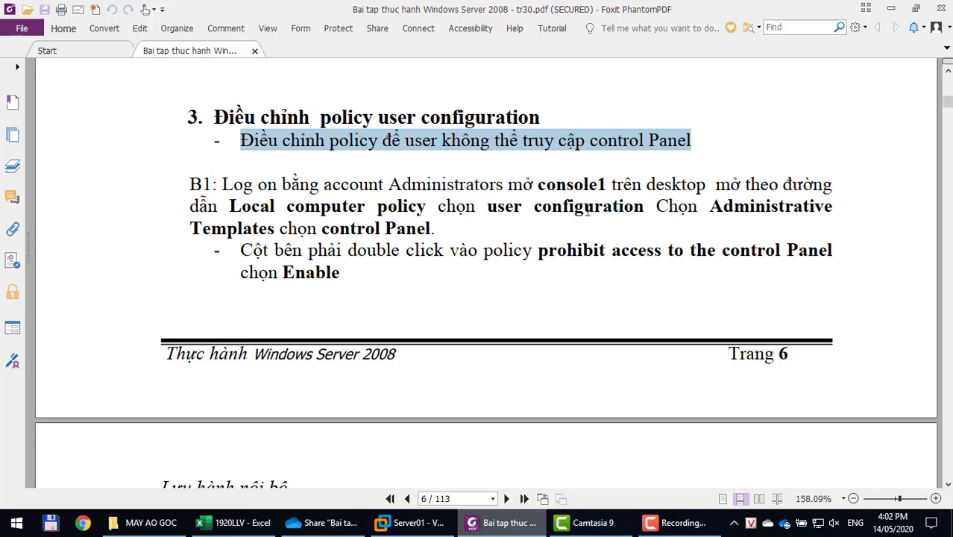
pyautogui.moveTo(489, 207); pyautogui.dragTo(614, 207)
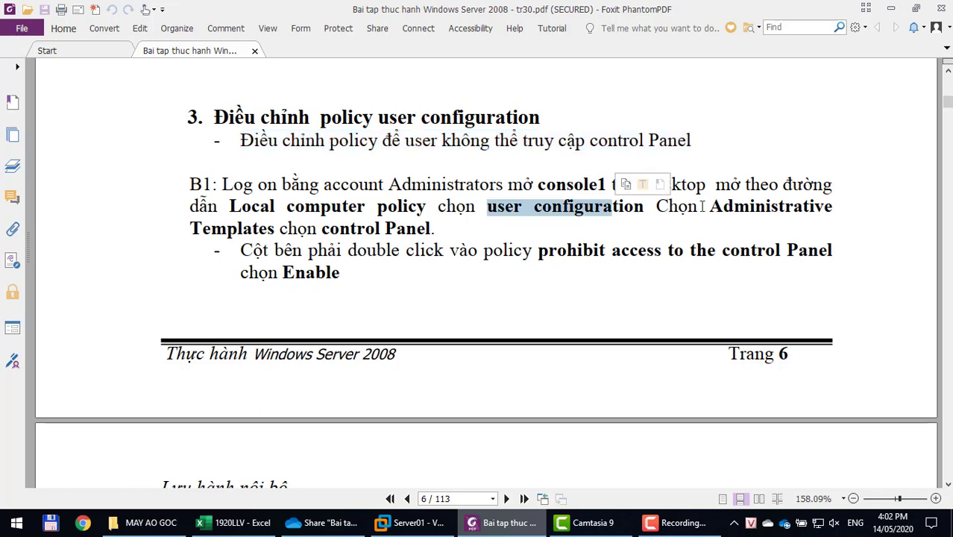
pyautogui.moveTo(708, 207); pyautogui.dragTo(749, 207)
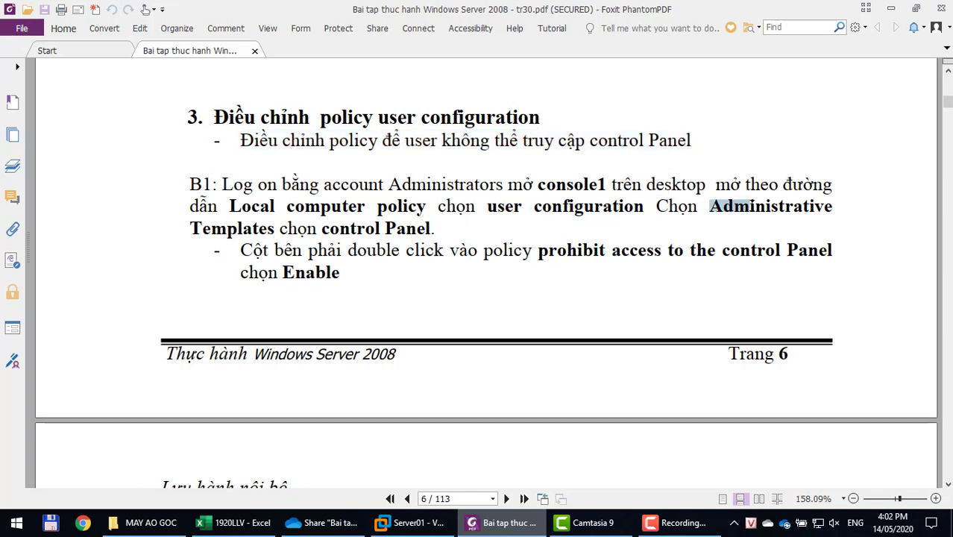
pyautogui.click(219, 227)
pyautogui.moveTo(320, 227); pyautogui.dragTo(578, 214)
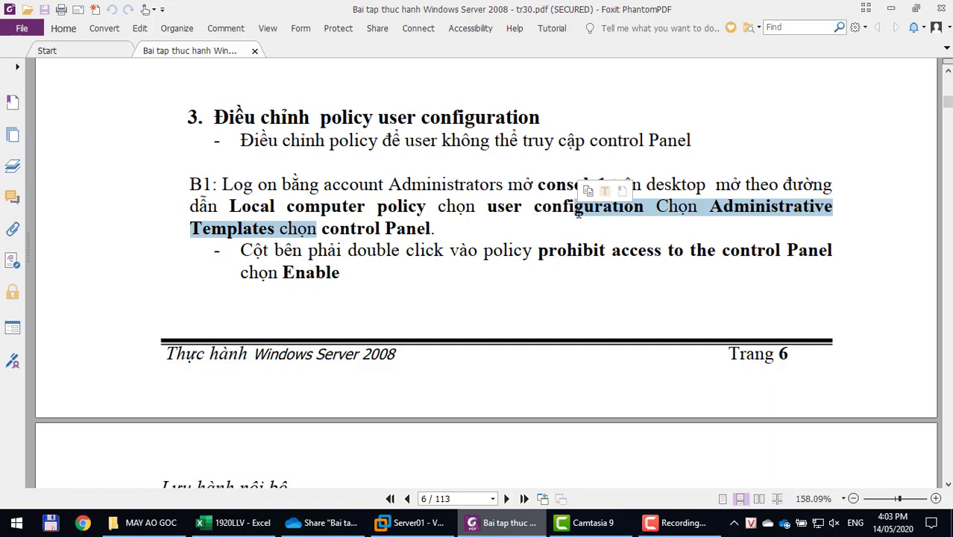
# Scroll down to page 7's console screenshot and the GPUPDATE/FORCE step.
pyautogui.scroll(-5, 578, 214)
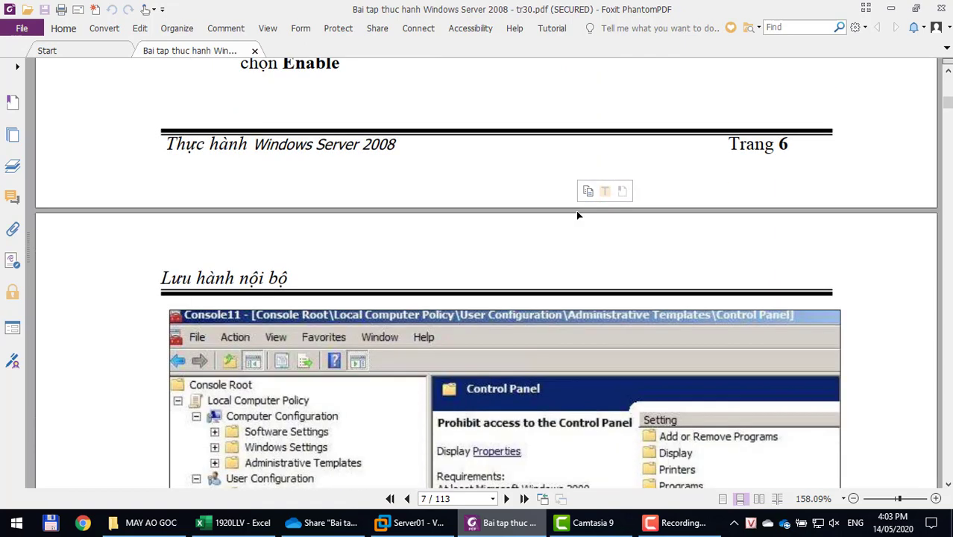
pyautogui.scroll(-3, 577, 215)
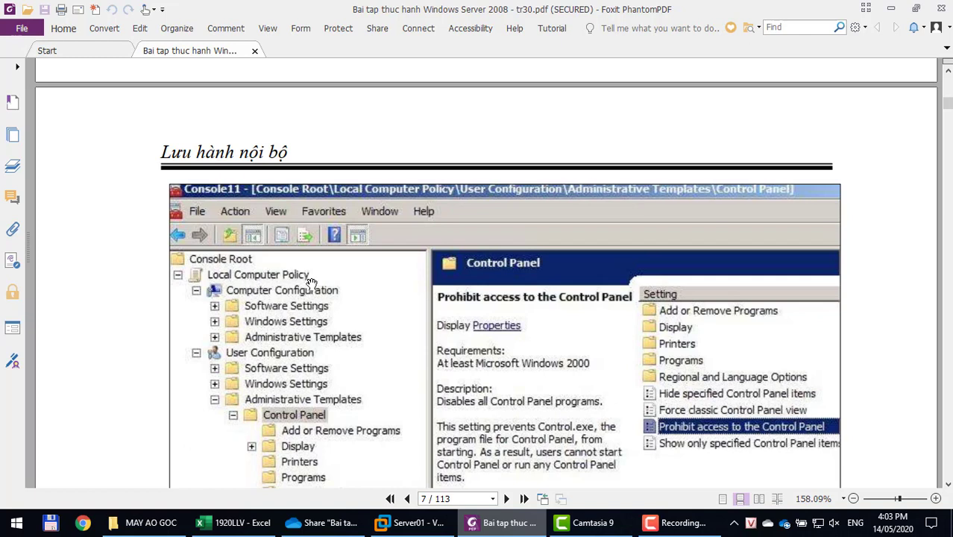
pyautogui.scroll(-2, 311, 283)
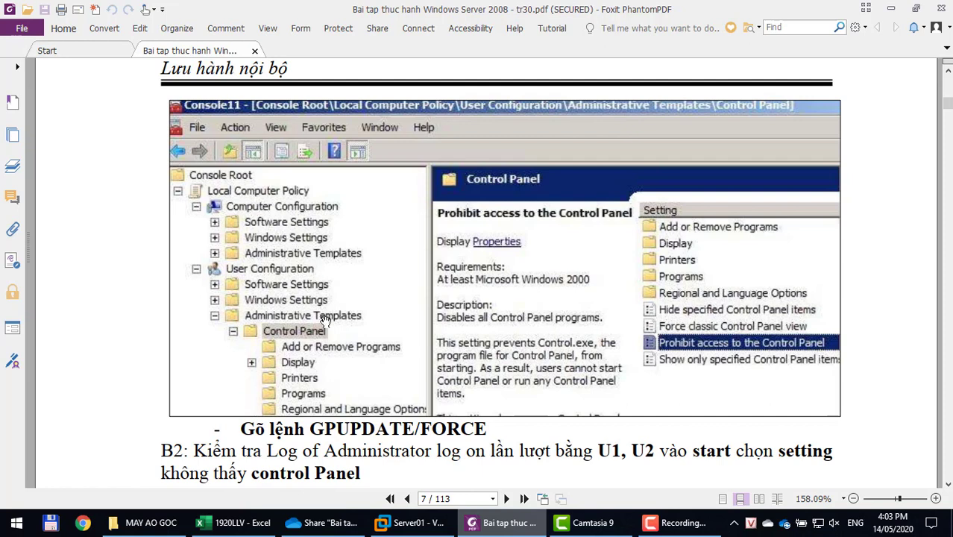
# Expand Local Computer Policy in the VM, then switch user from the Start menu.
pyautogui.click(411, 522)
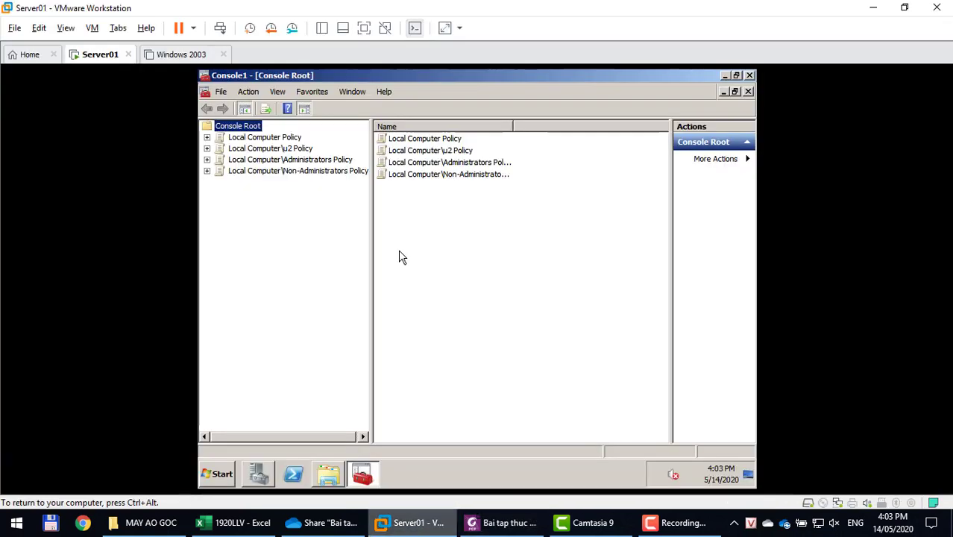
pyautogui.doubleClick(285, 138)
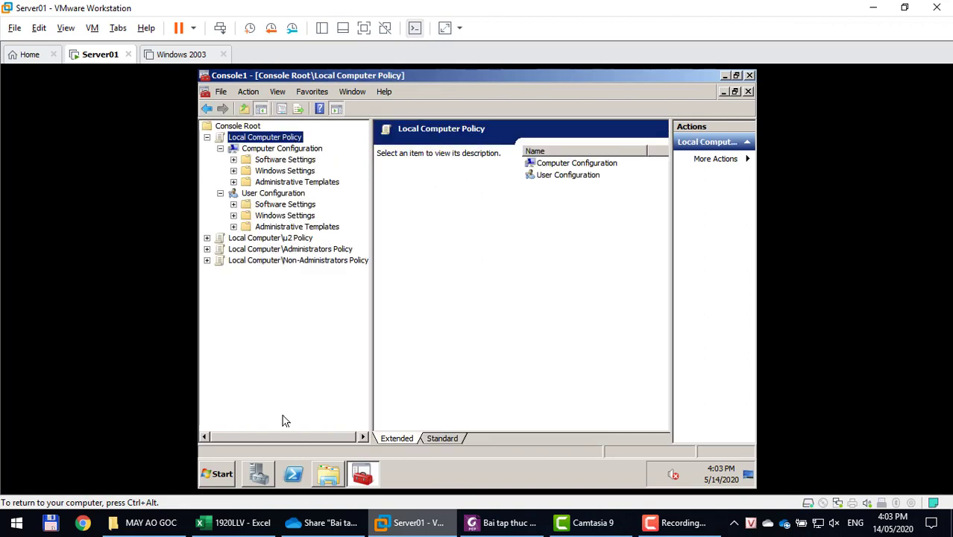
pyautogui.click(217, 478)
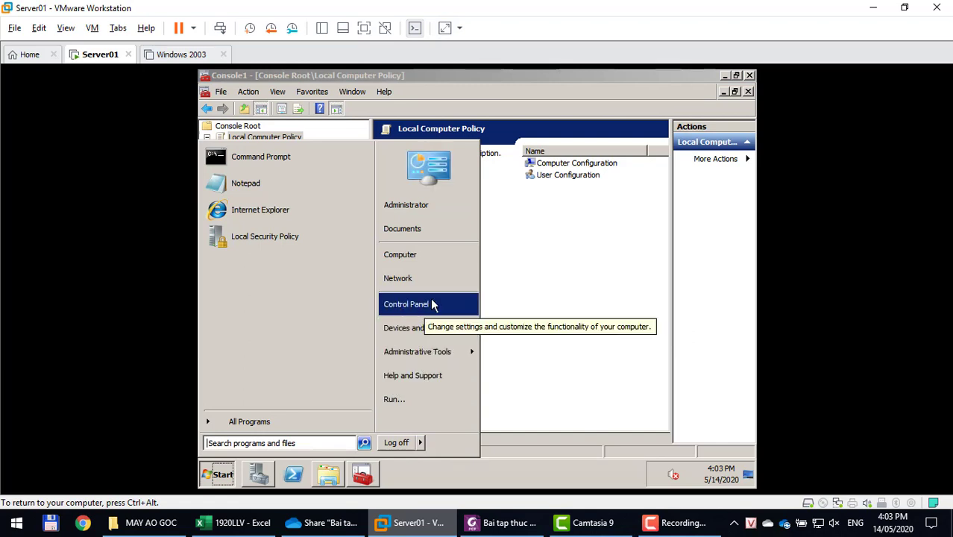
pyautogui.moveTo(422, 442)
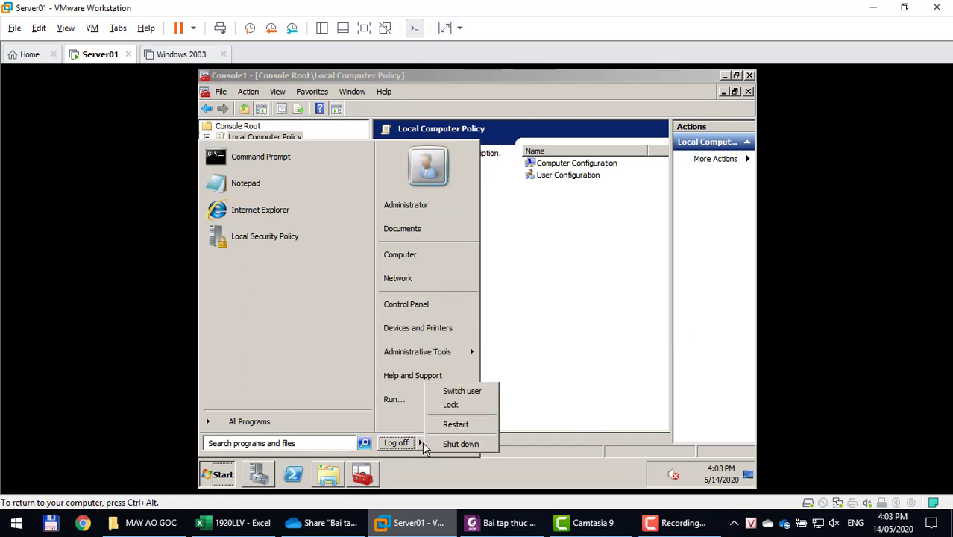
pyautogui.click(440, 393)
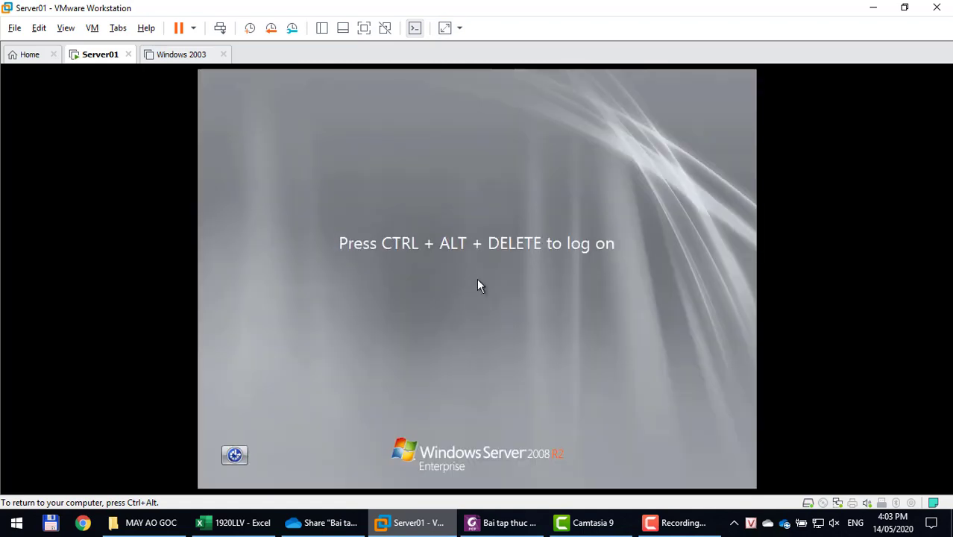
# Sign in to Server01 as u1 with u1's password.
pyautogui.press('ctrl+alt+Insert')
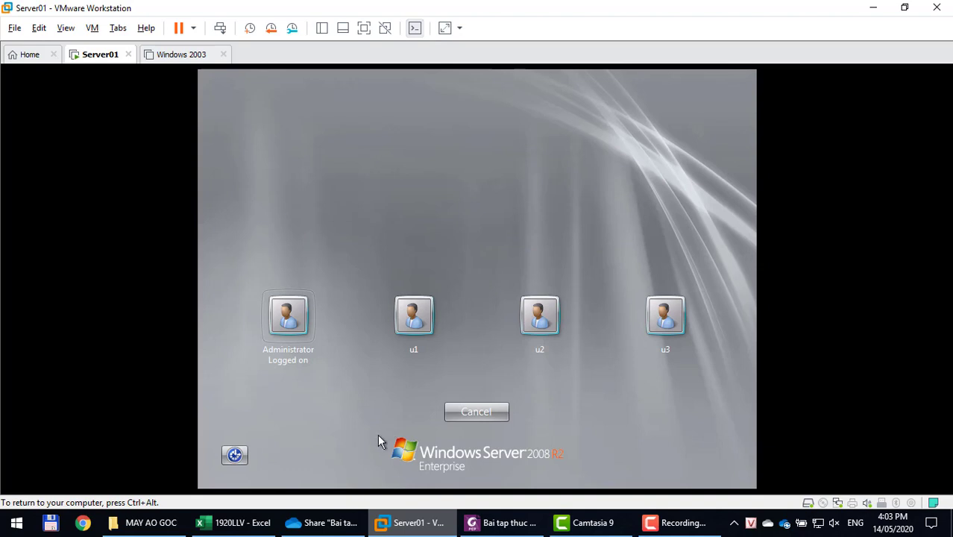
pyautogui.click(409, 317)
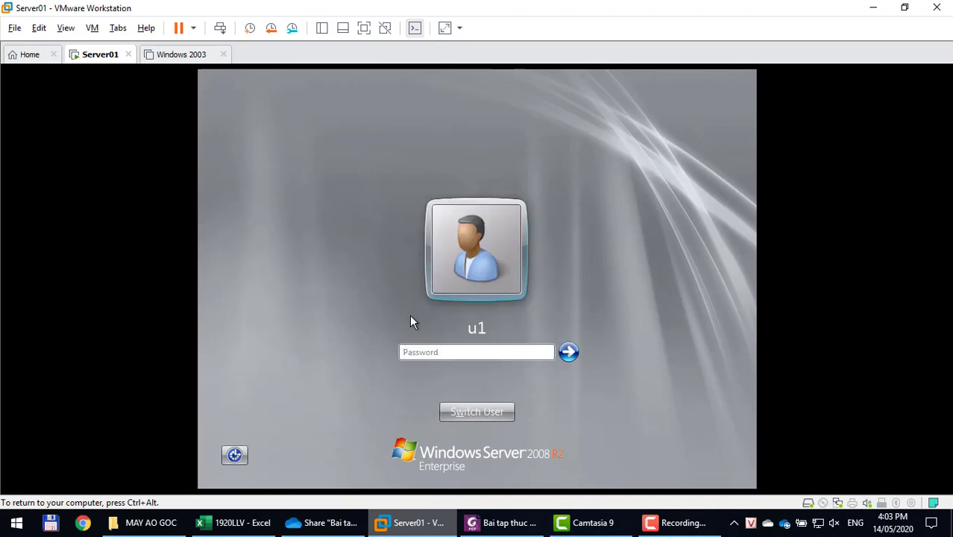
pyautogui.write('1234567')
pyautogui.press('Return')
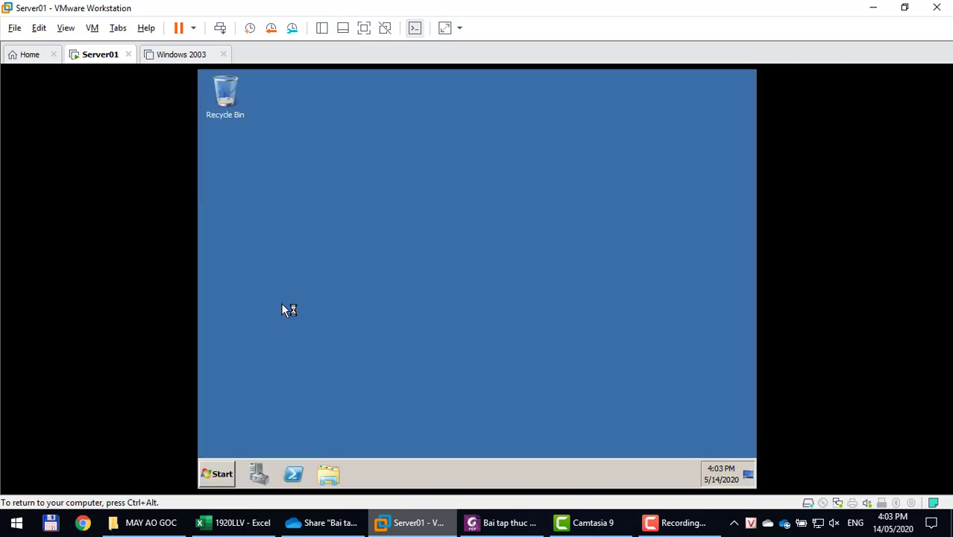
# Check that u1's Start menu still offers Control Panel, then switch user.
pyautogui.click(227, 474)
pyautogui.click(225, 474)
pyautogui.click(229, 480)
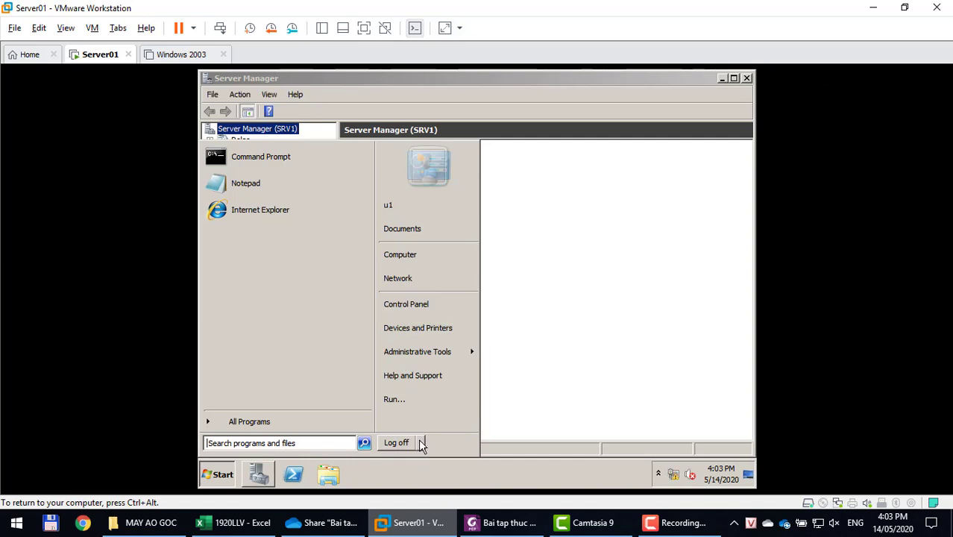
pyautogui.moveTo(420, 443)
pyautogui.click(445, 392)
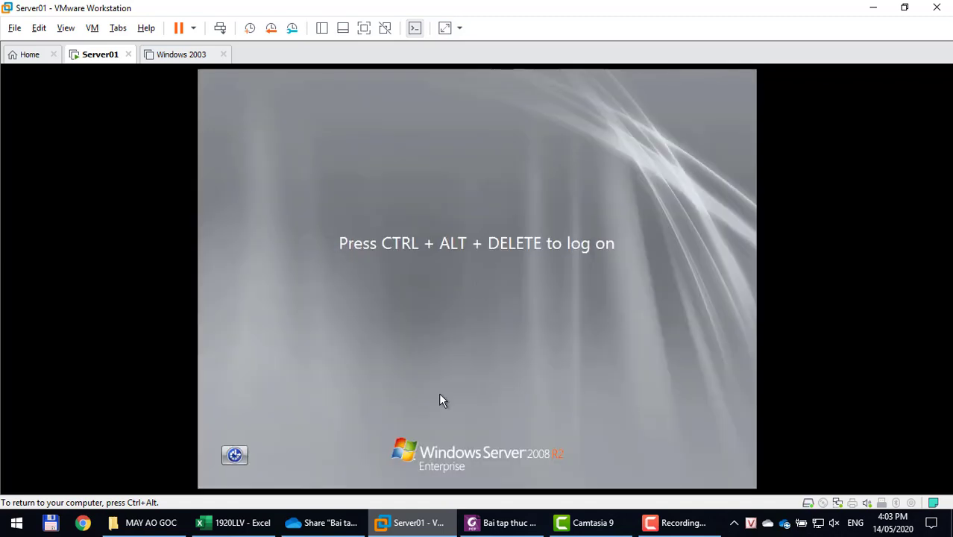
# Sign back in to Server01 as Administrator with the administrator password.
pyautogui.press('ctrl+alt+Insert')
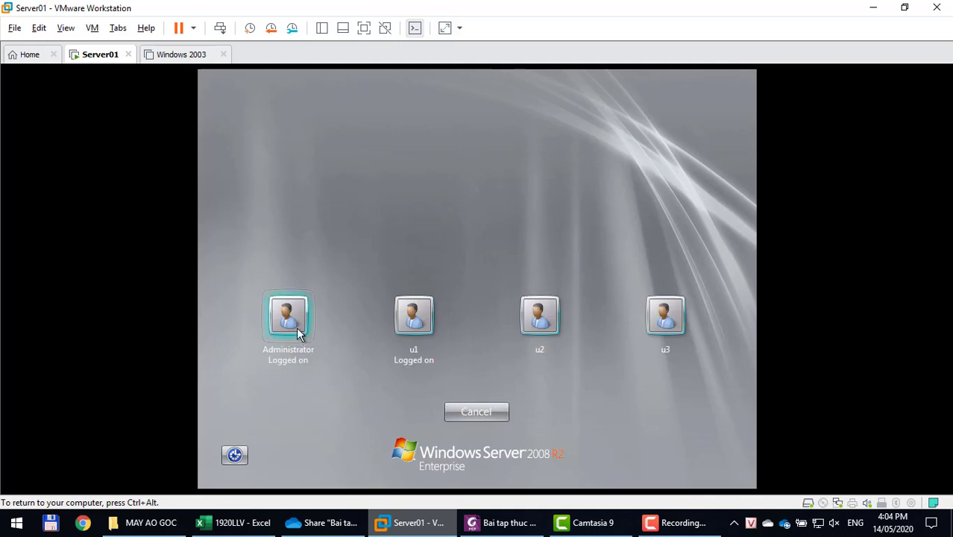
pyautogui.click(296, 326)
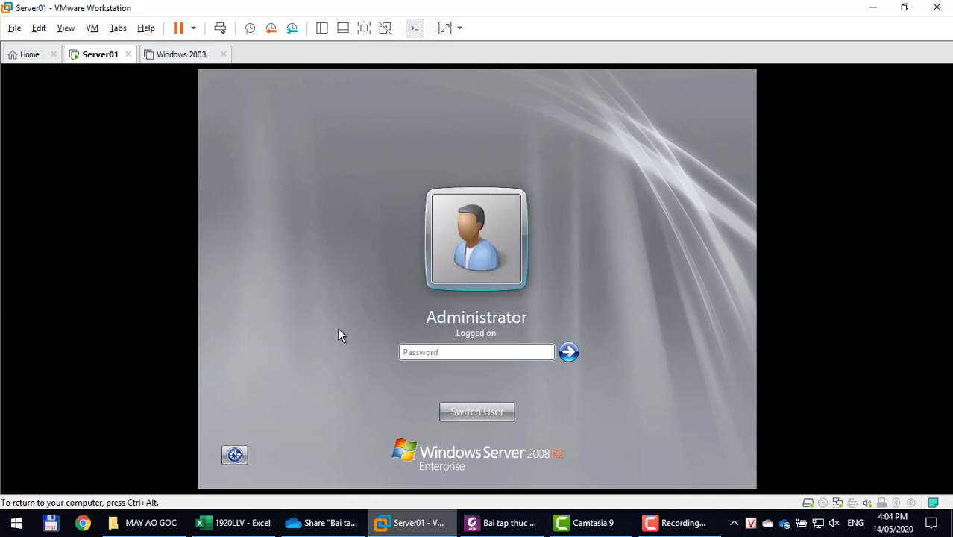
pyautogui.write('P@ssw0rd')
pyautogui.press('Return')
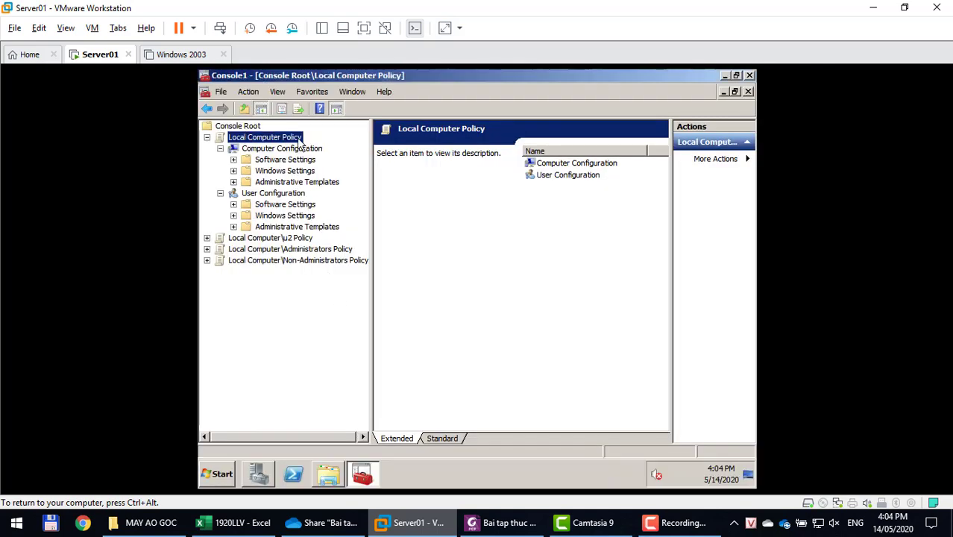
# Browse User Configuration > Administrative Templates > Control Panel to the Prohibit access to the Control Panel policy.
pyautogui.click(275, 194)
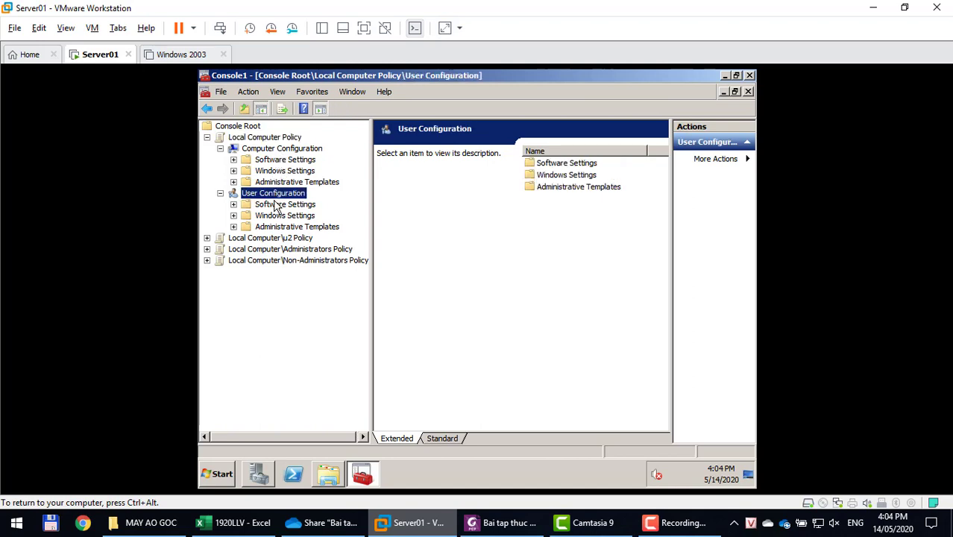
pyautogui.doubleClick(274, 228)
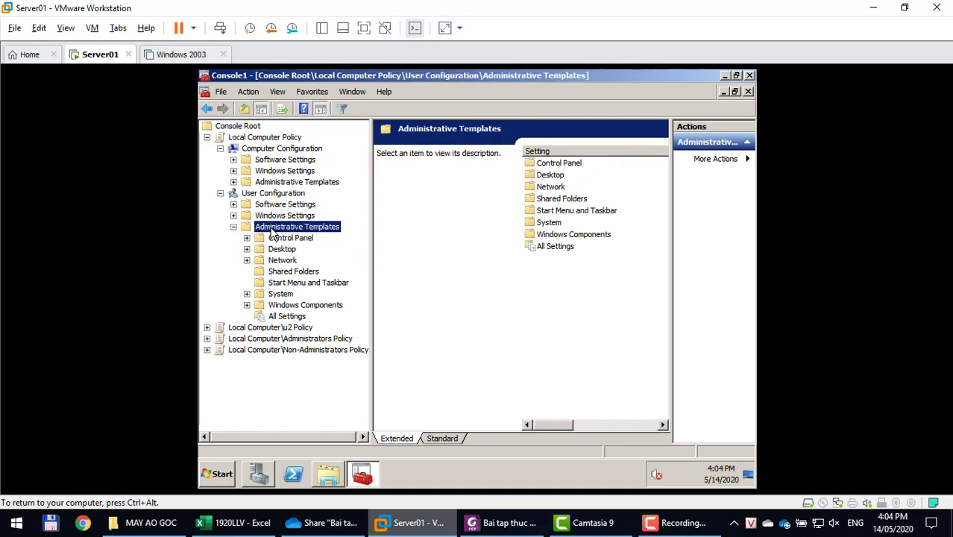
pyautogui.click(272, 239)
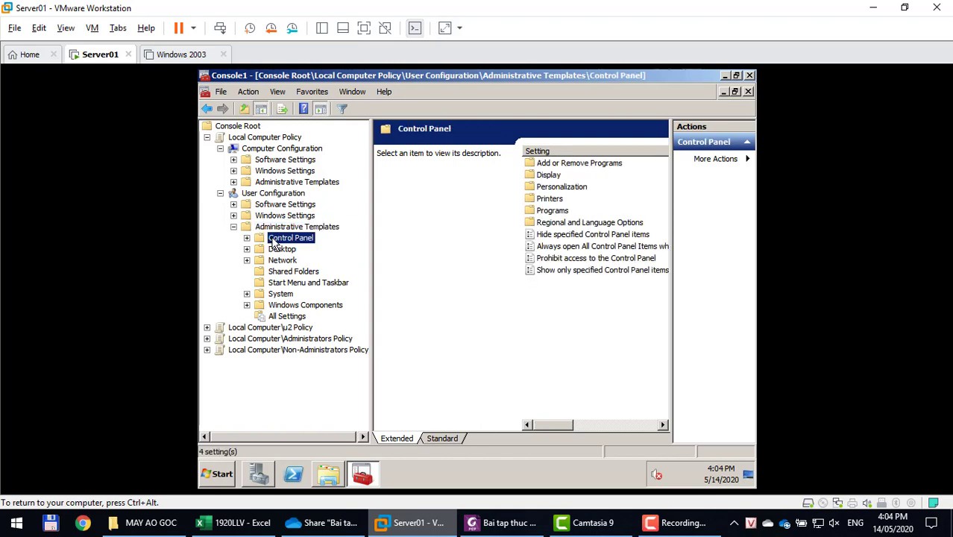
pyautogui.click(585, 237)
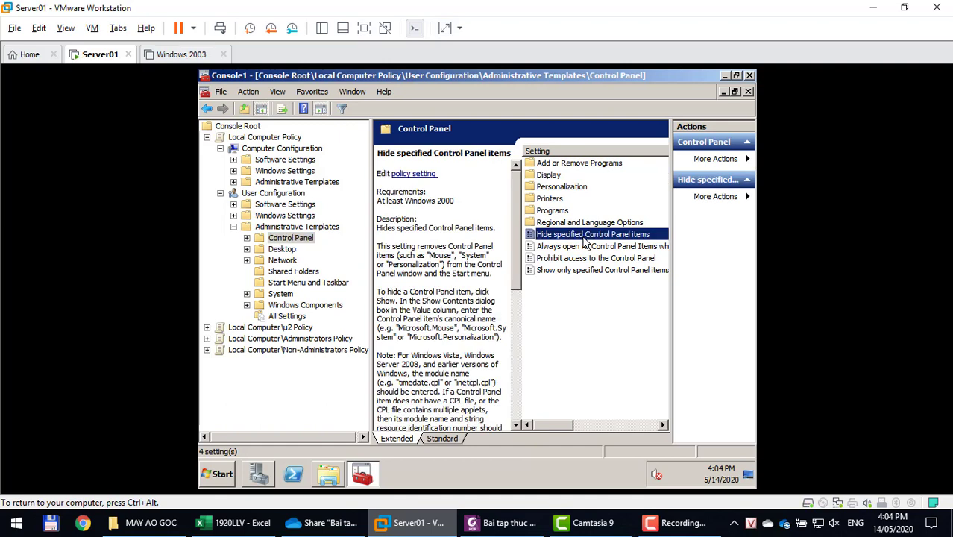
pyautogui.click(559, 259)
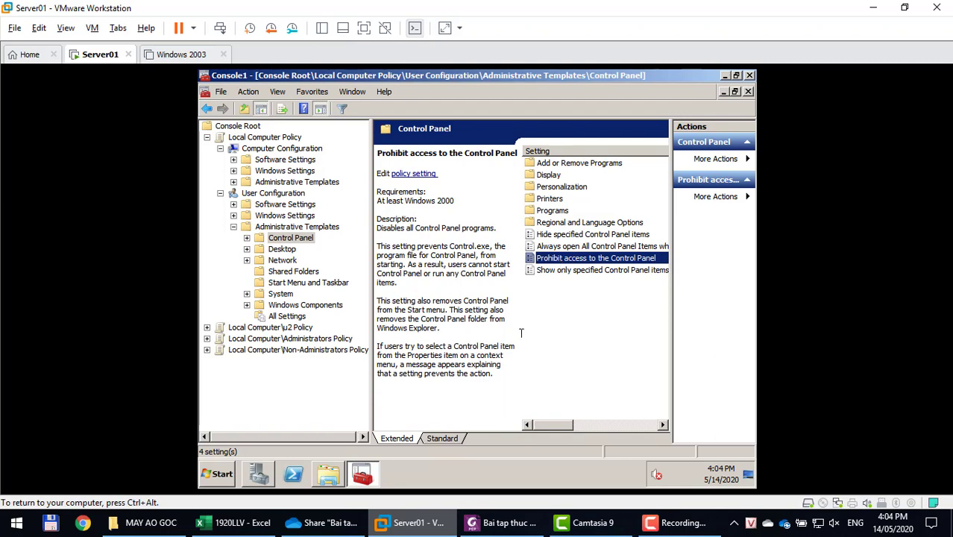
pyautogui.click(505, 522)
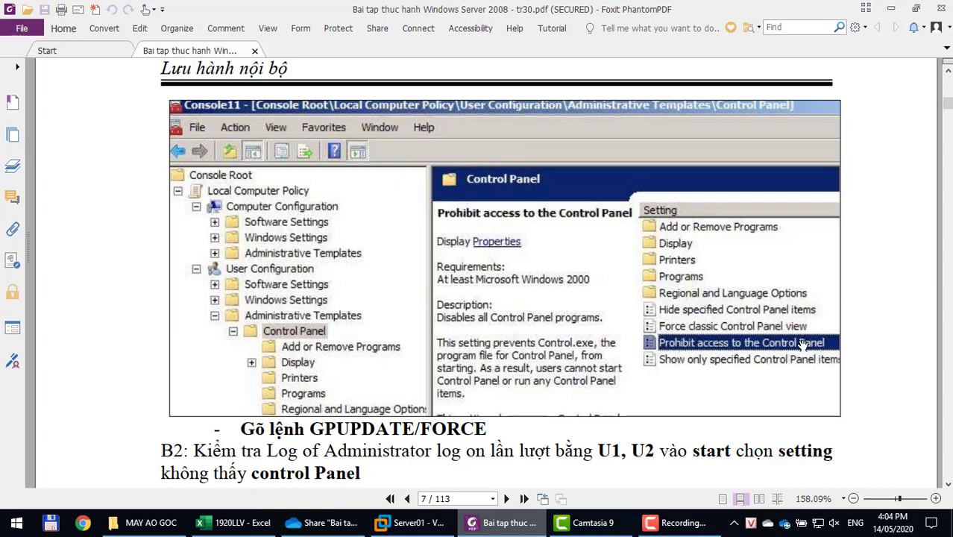
# Go back to the Server01 virtual machine window.
pyautogui.click(409, 521)
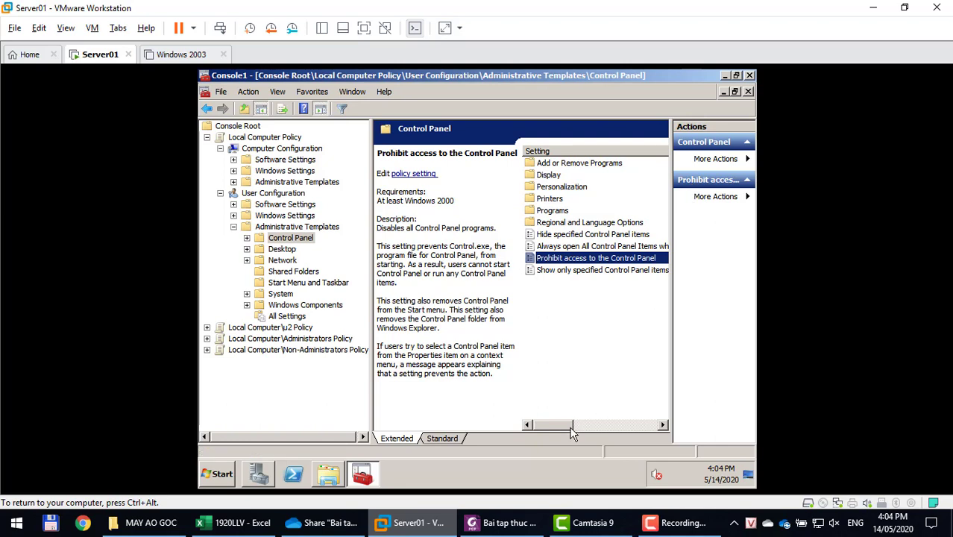
# Set Prohibit access to the Control Panel to Enabled and apply it with OK.
pyautogui.moveTo(571, 426); pyautogui.dragTo(609, 424)
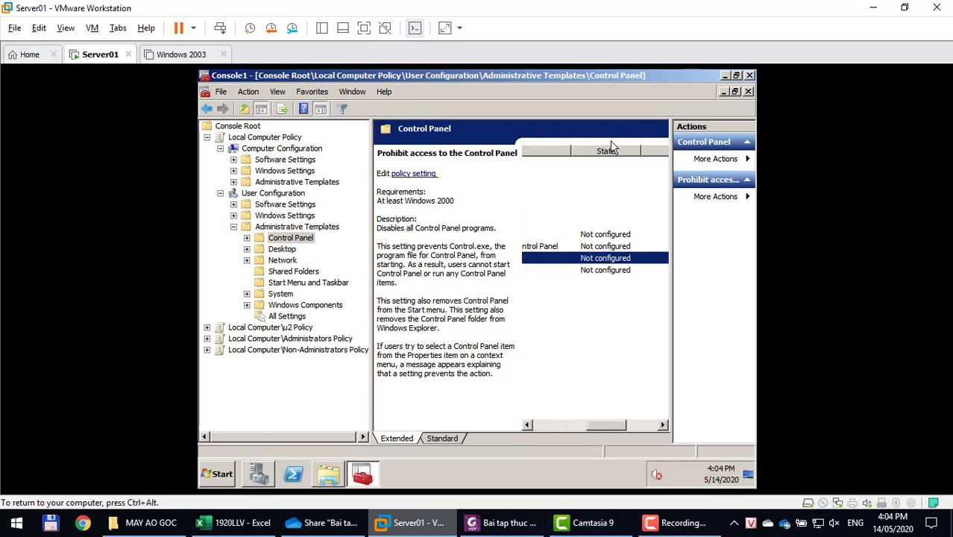
pyautogui.doubleClick(620, 258)
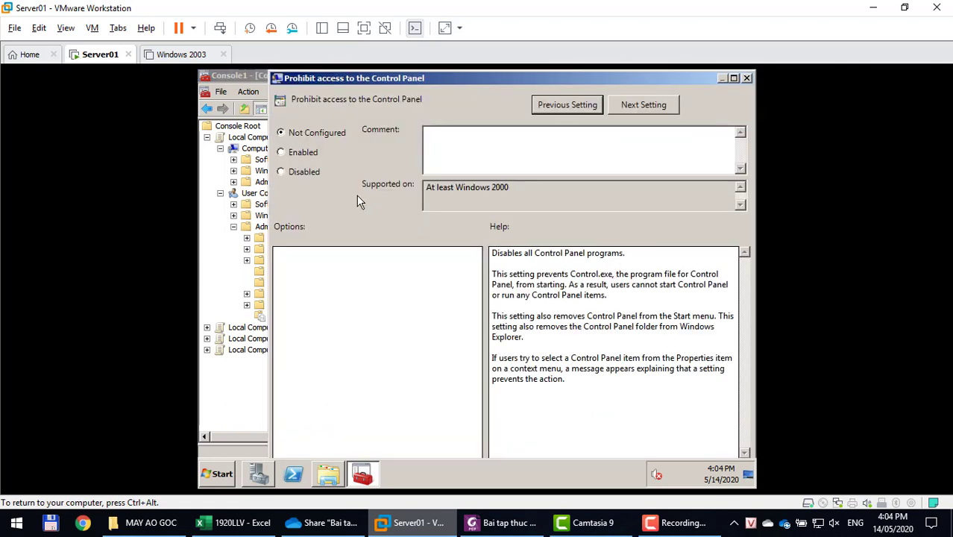
pyautogui.click(300, 153)
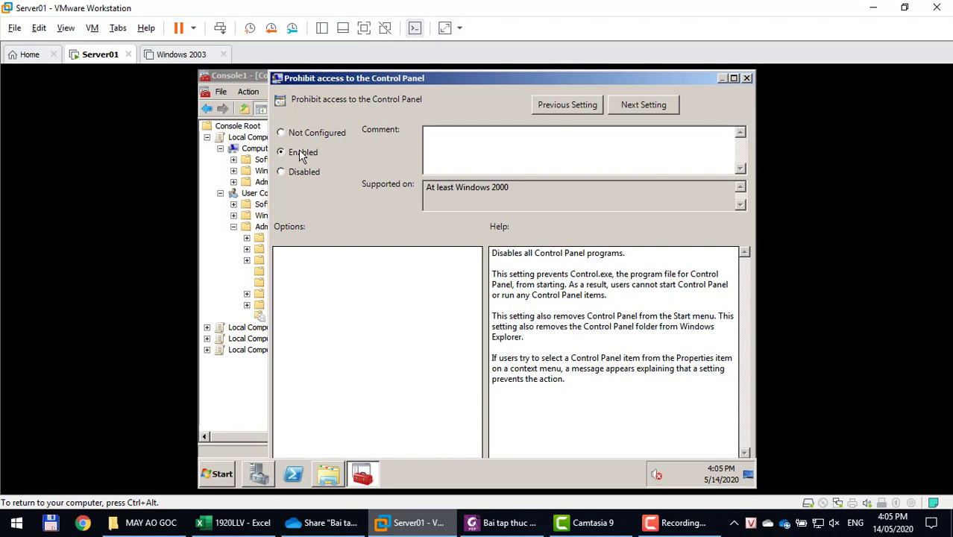
pyautogui.click(732, 78)
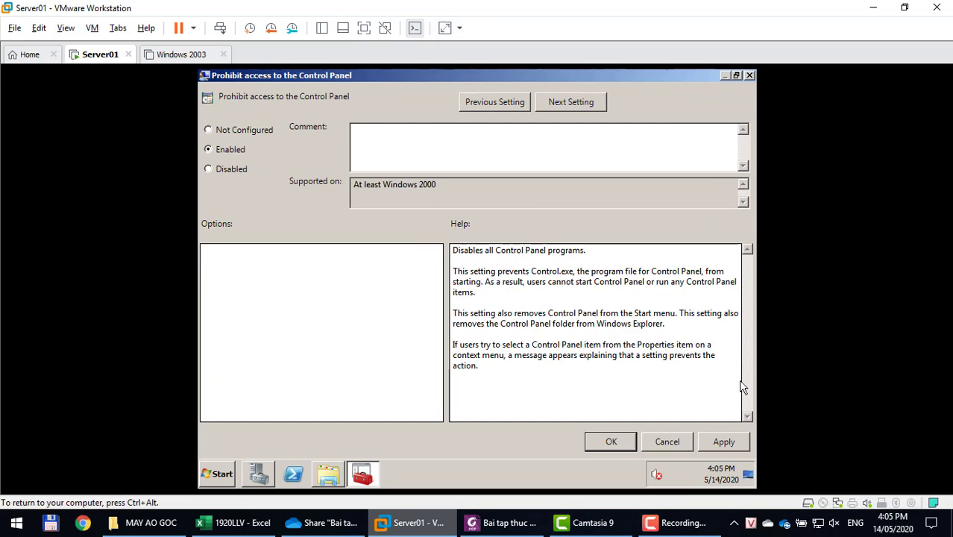
pyautogui.click(714, 444)
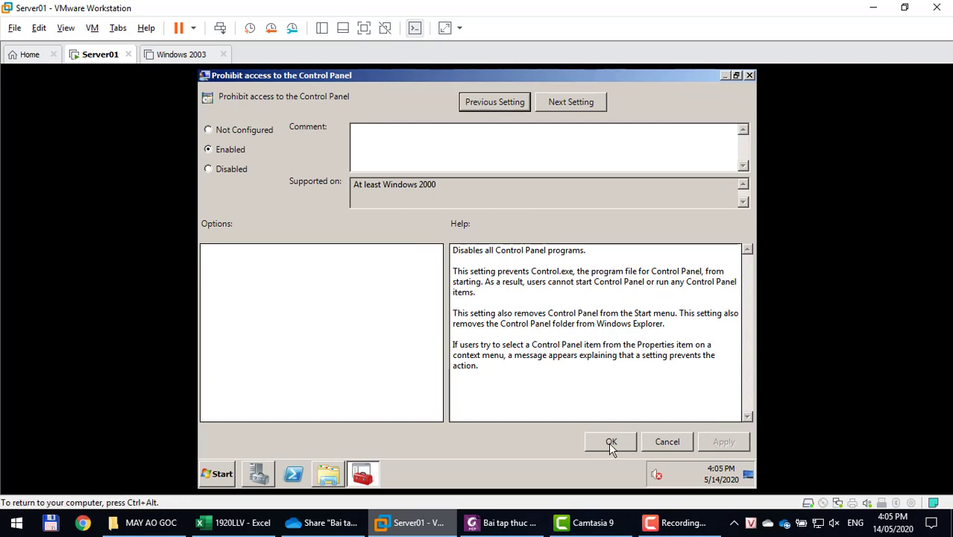
pyautogui.click(610, 443)
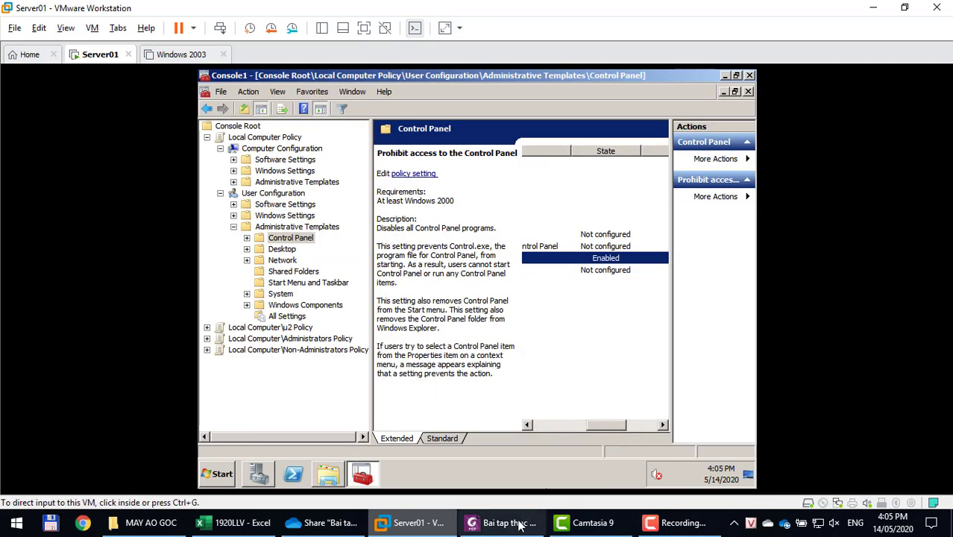
pyautogui.click(509, 522)
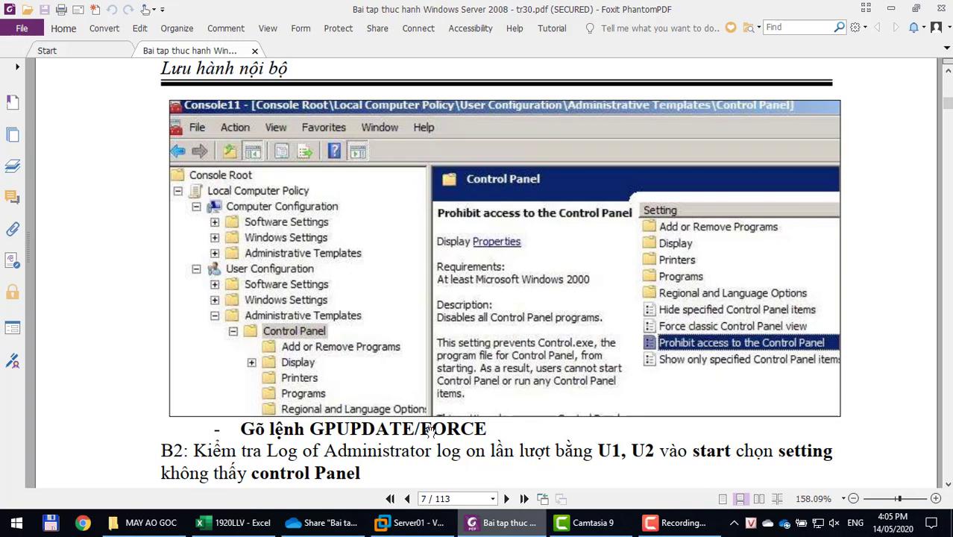
# Highlight the GPUPDATE/FORCE command in the lab guide.
pyautogui.moveTo(311, 422); pyautogui.dragTo(487, 429)
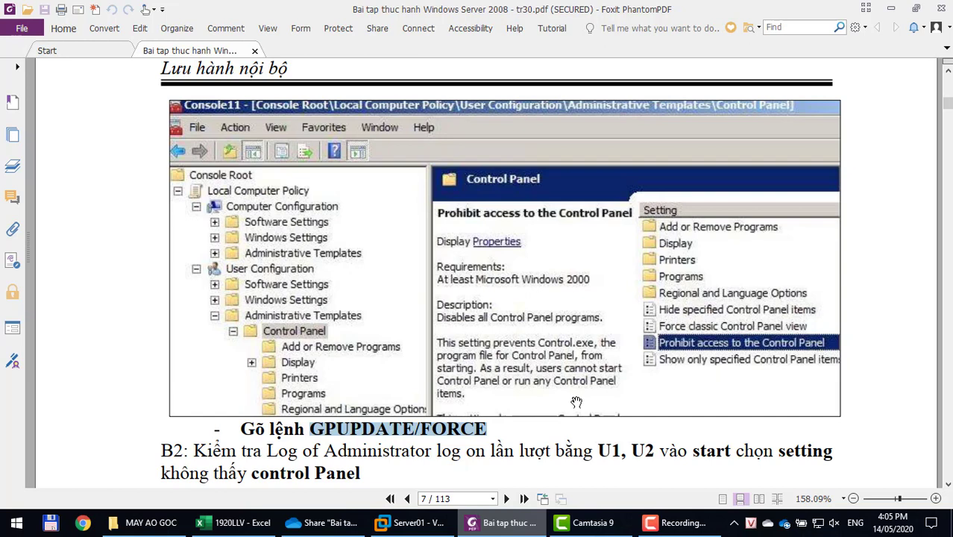
pyautogui.click(316, 427)
pyautogui.moveTo(310, 428); pyautogui.dragTo(336, 428)
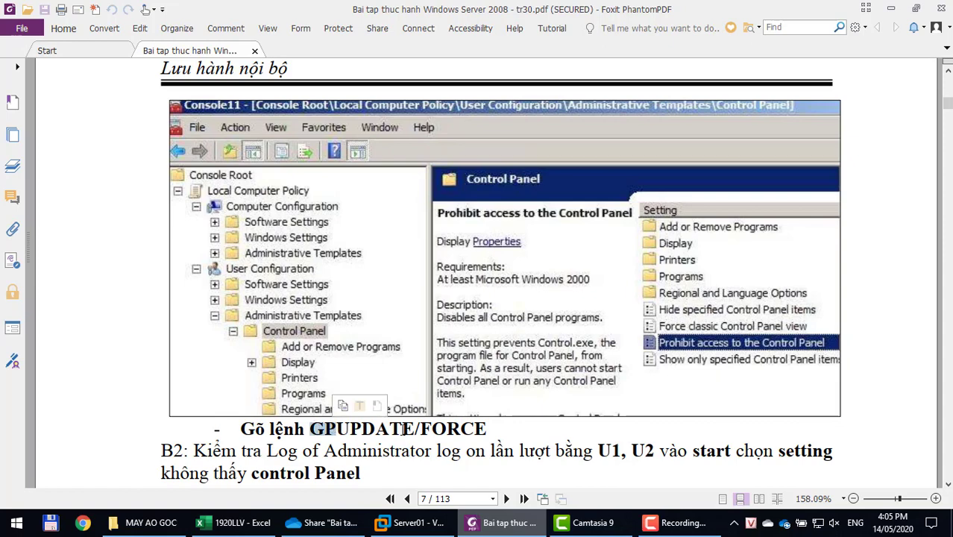
pyautogui.click(410, 522)
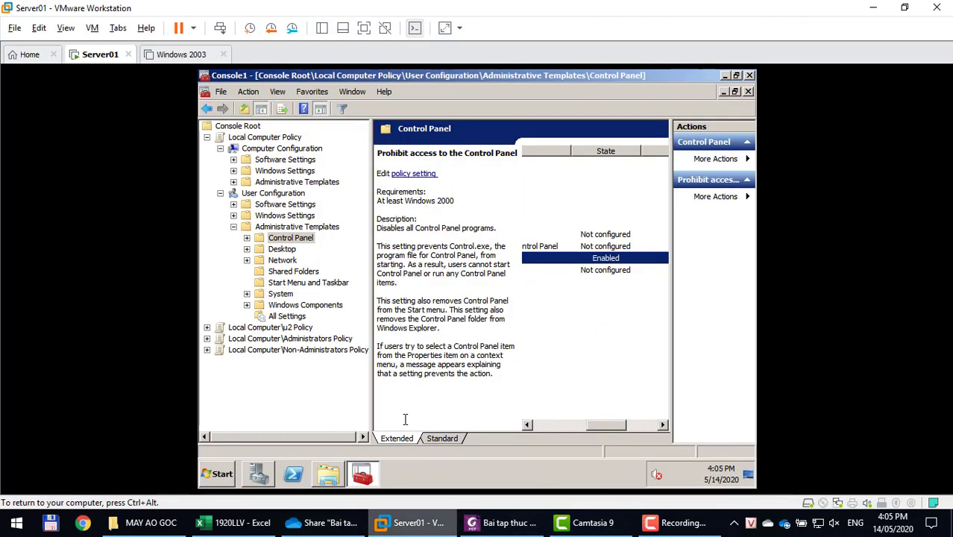
# Run 'gpupdate /force' from the Run box to refresh group policy.
pyautogui.press('super+r')
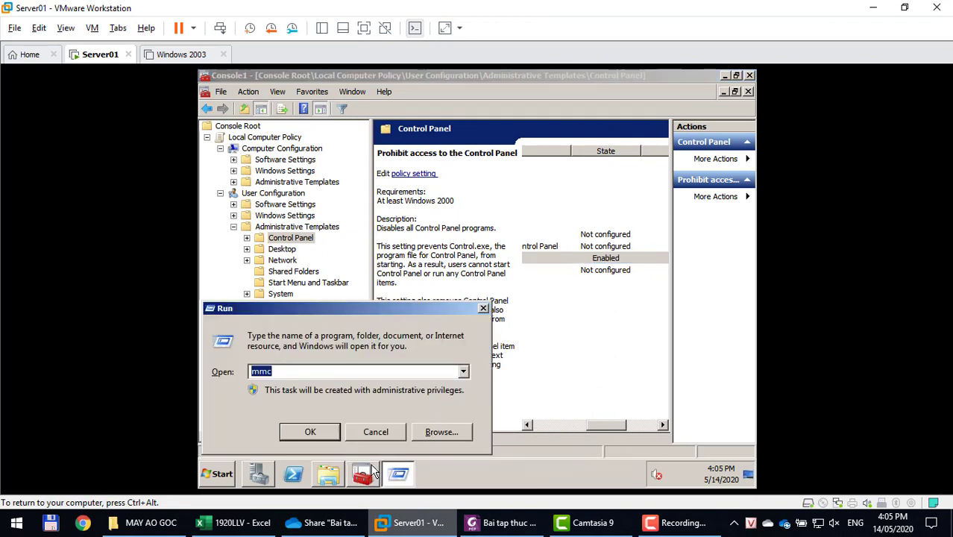
pyautogui.write('gpupdate /force')
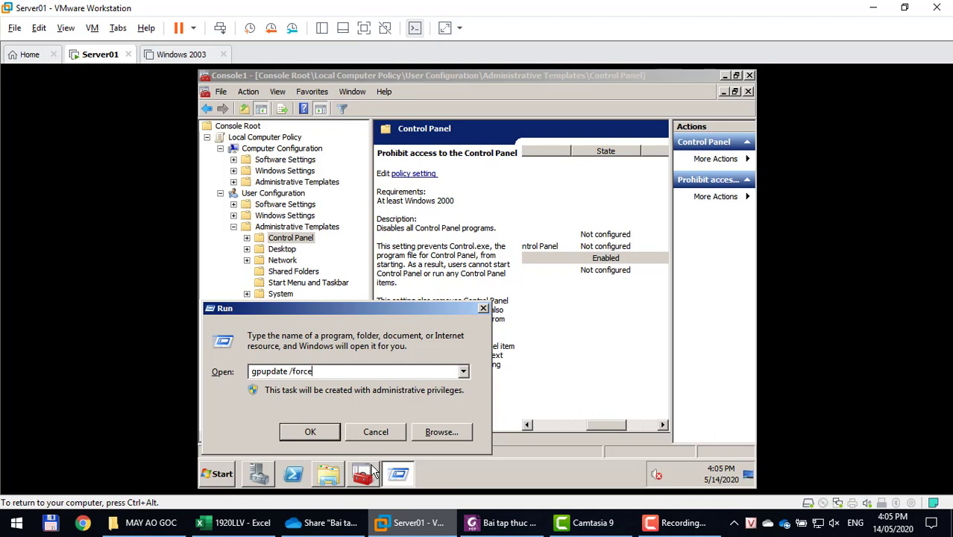
pyautogui.press('Return')
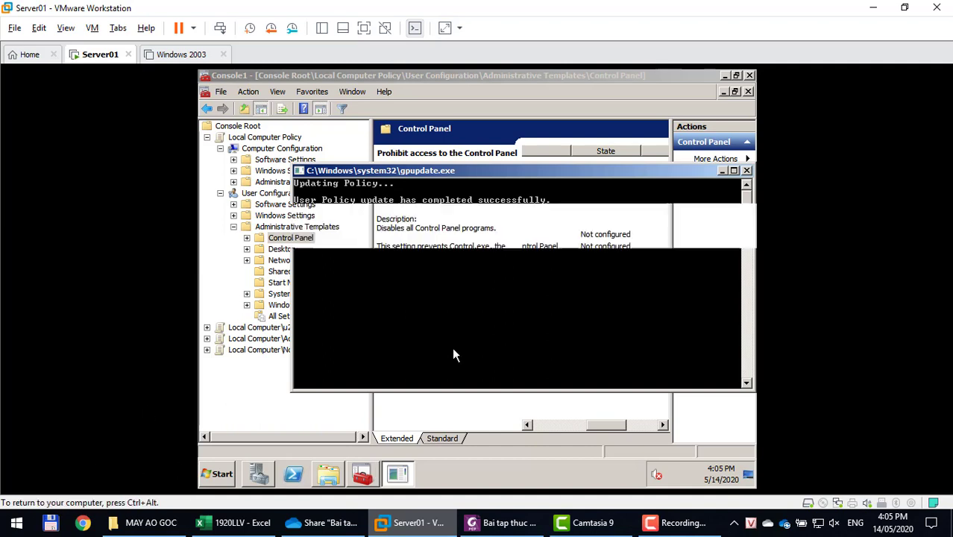
pyautogui.click(217, 478)
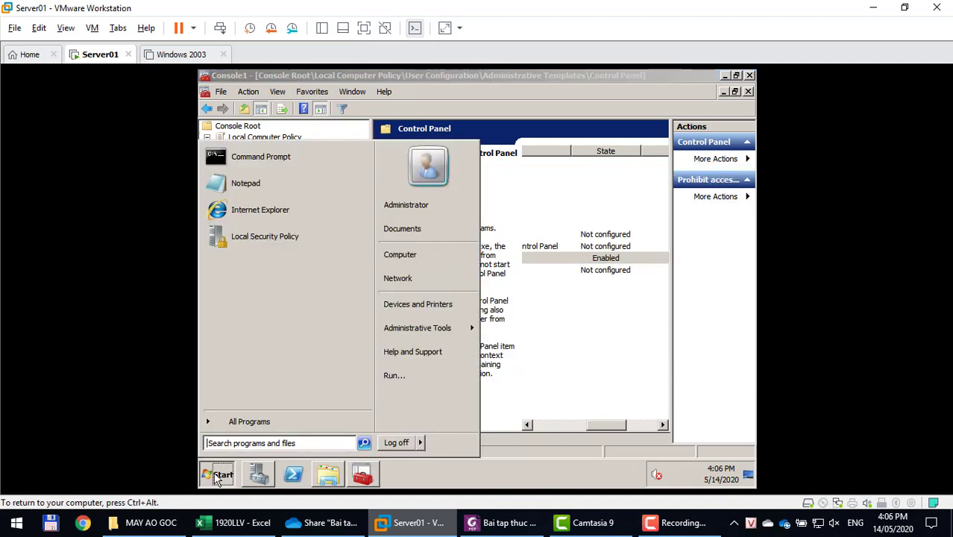
# Switch from Administrator to u1, sign in with u1's password, and check the Start menu.
pyautogui.moveTo(419, 445)
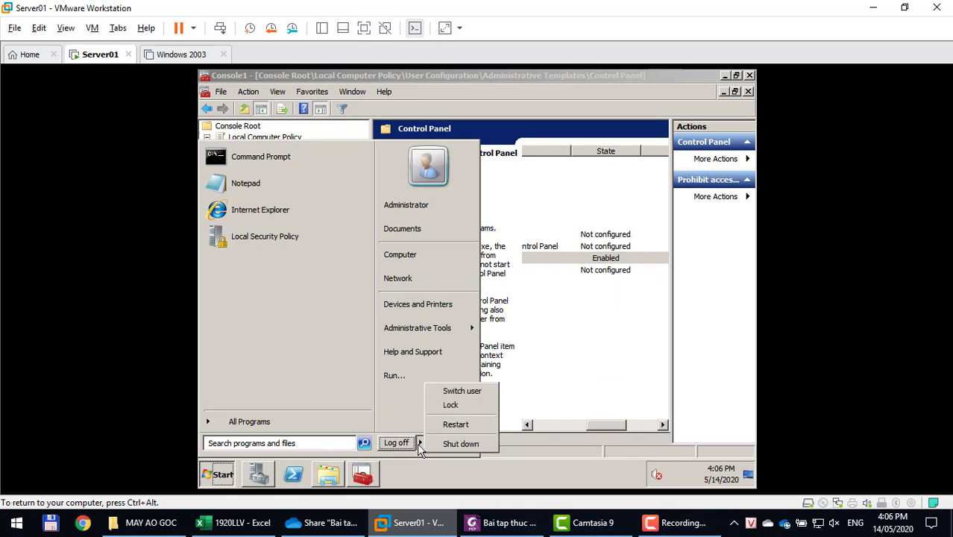
pyautogui.click(441, 393)
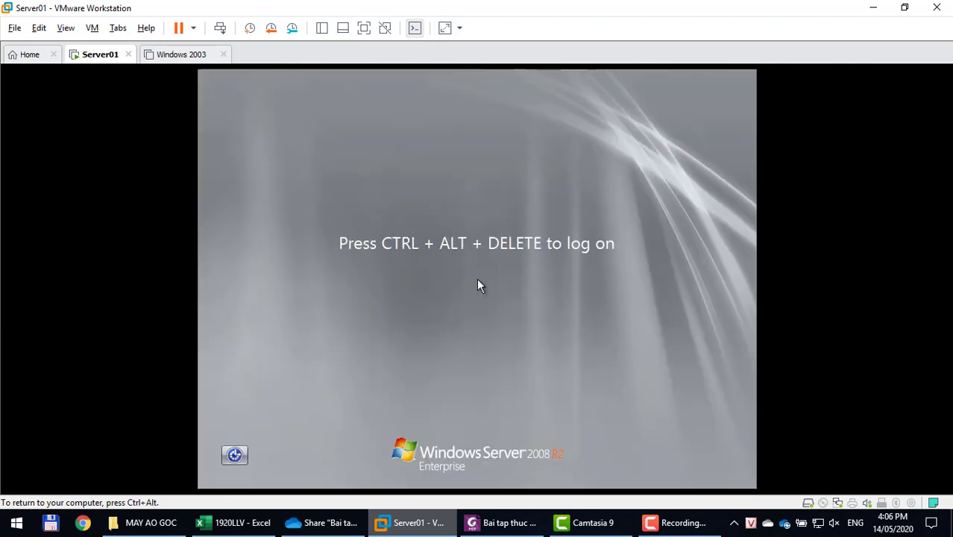
pyautogui.press('ctrl+alt+Insert')
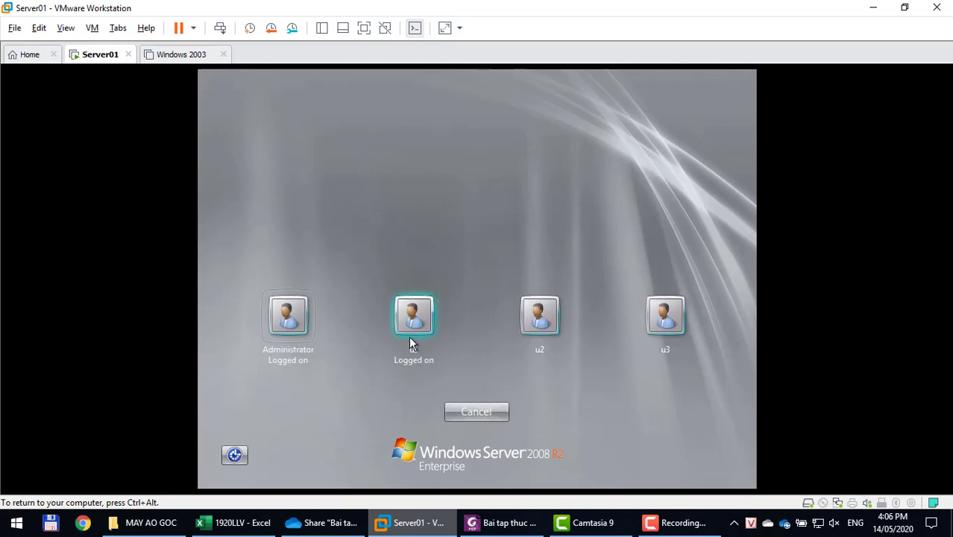
pyautogui.click(413, 314)
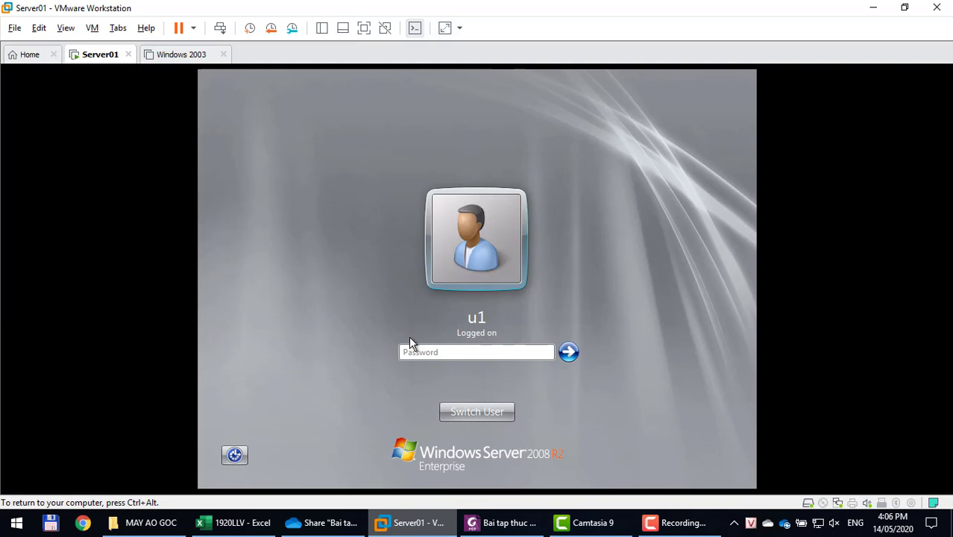
pyautogui.write('1234567')
pyautogui.press('Return')
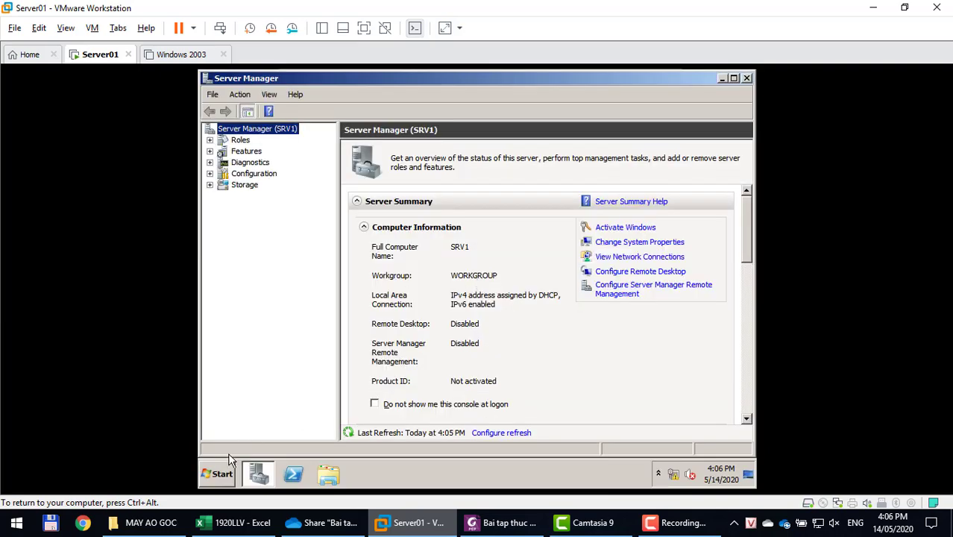
pyautogui.click(221, 475)
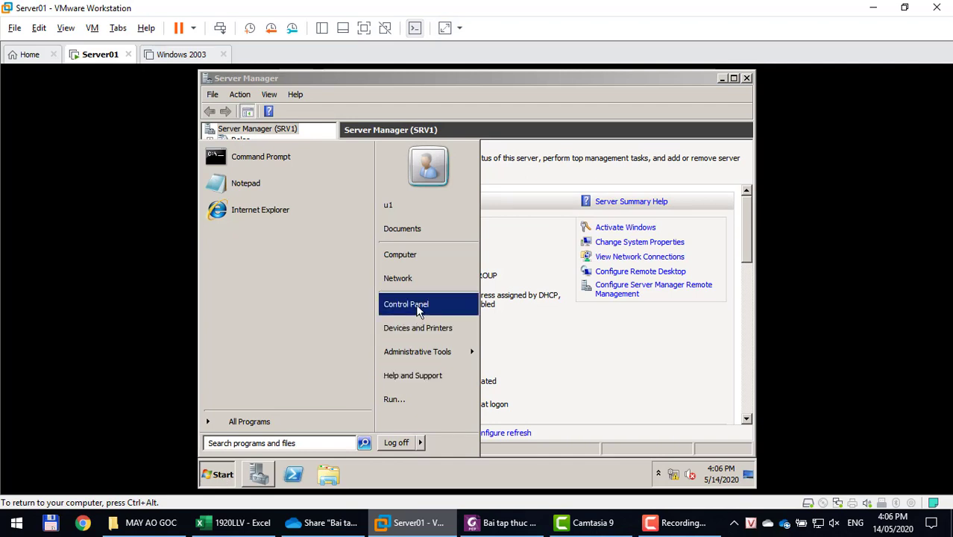
# Log u1 off and back on, confirming Control Panel is gone from Start.
pyautogui.click(398, 443)
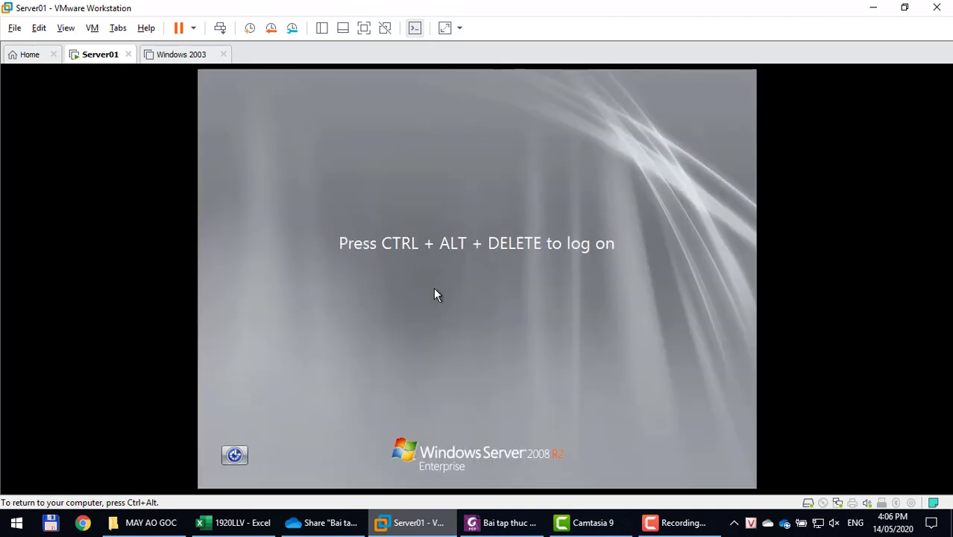
pyautogui.press('ctrl+alt+Insert')
pyautogui.click(419, 314)
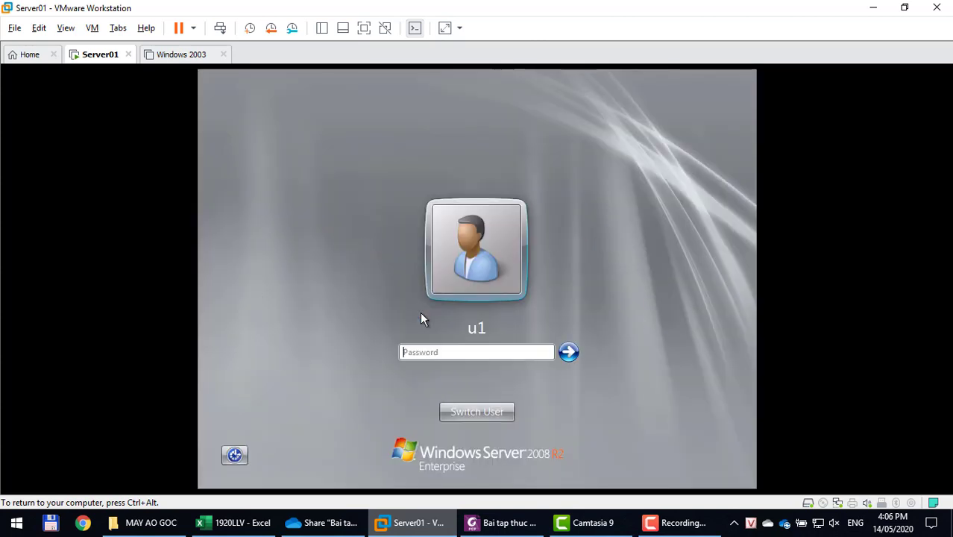
pyautogui.write('1234567')
pyautogui.press('Return')
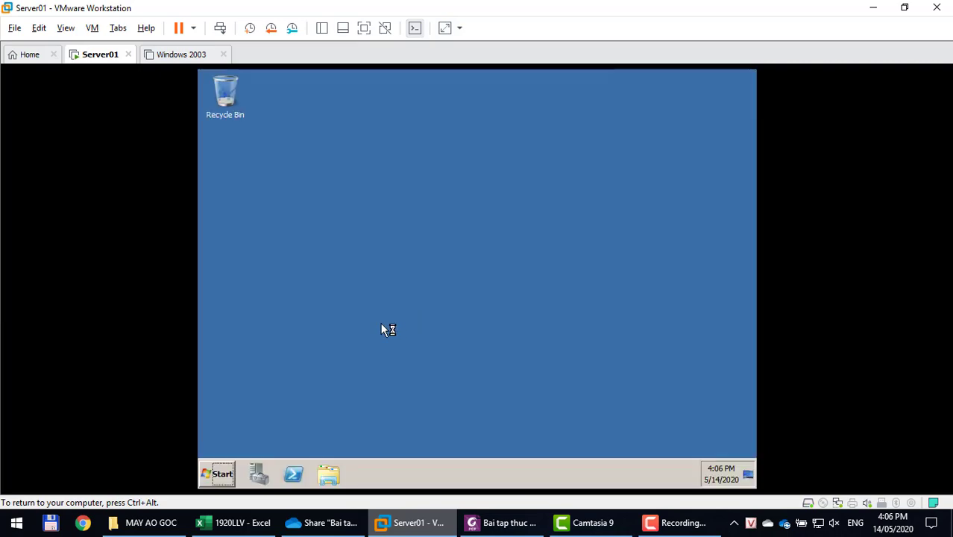
pyautogui.click(216, 474)
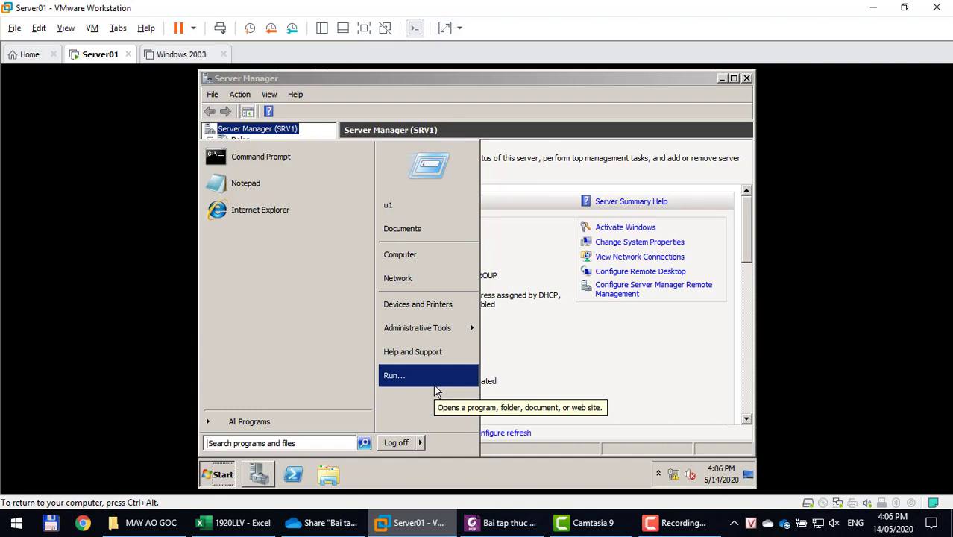
pyautogui.click(543, 357)
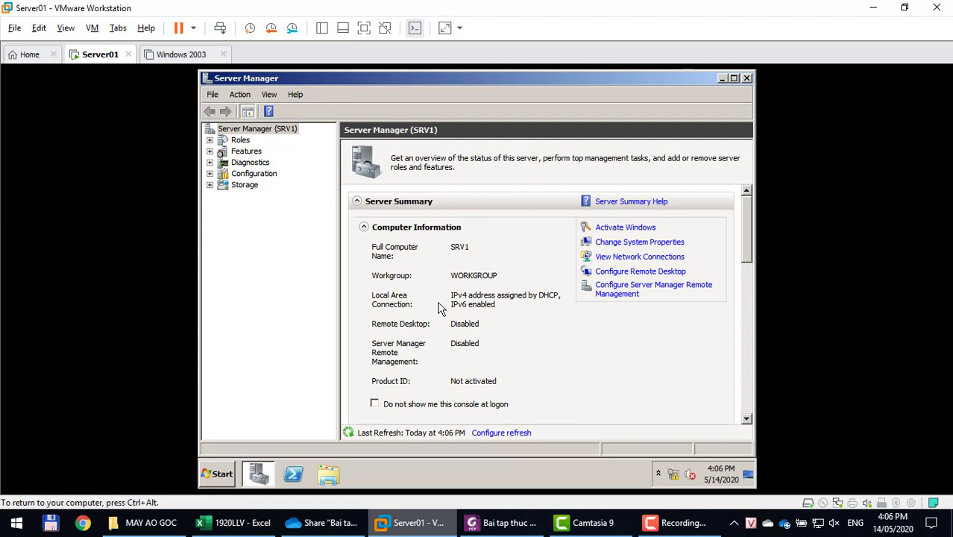
pyautogui.click(173, 56)
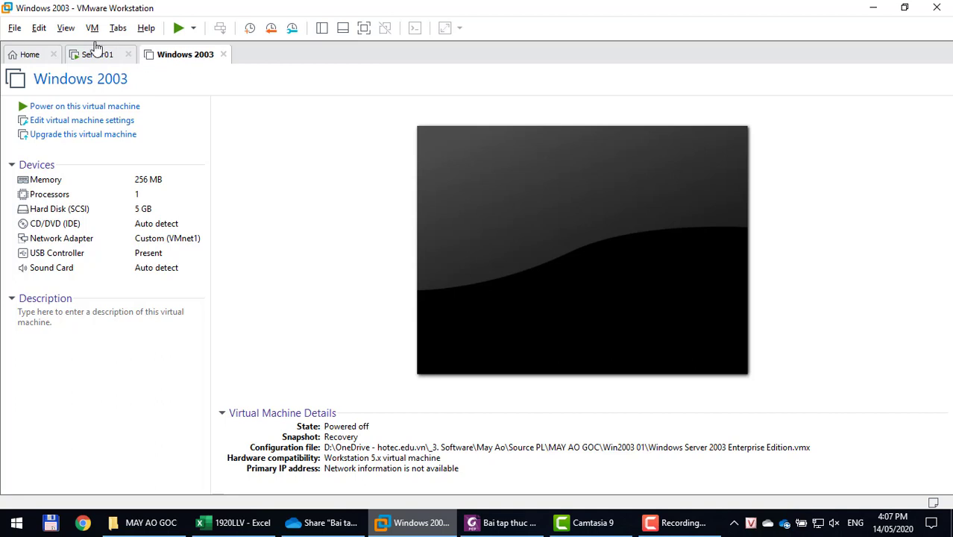
pyautogui.click(95, 57)
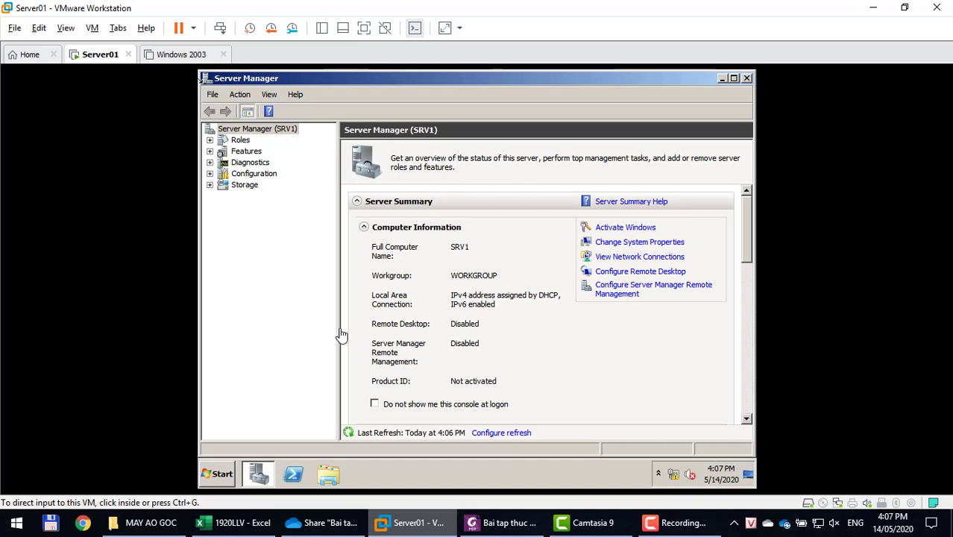
pyautogui.click(485, 523)
# Scroll the guide to section 4 and mark 'dektop' in the desktop-hiding policy line.
pyautogui.scroll(-5, 422, 381)
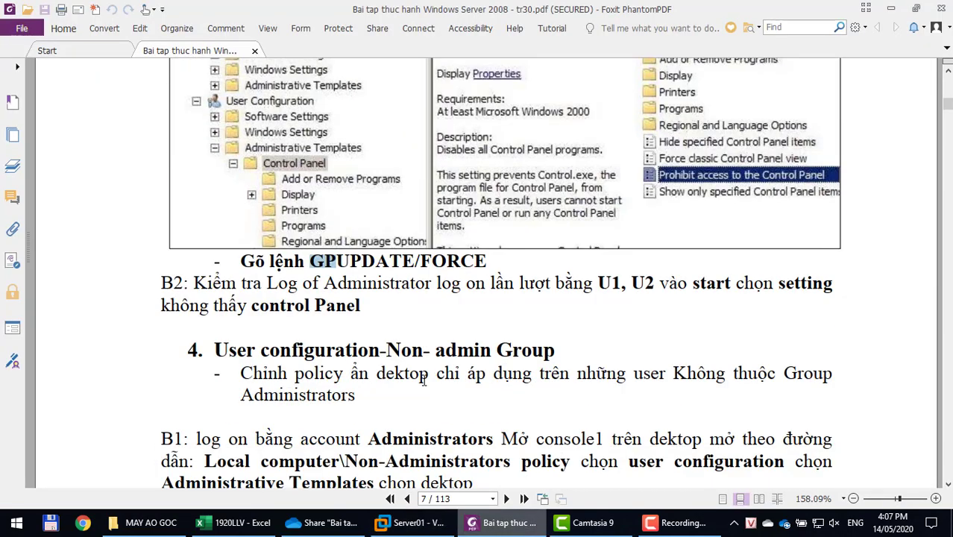
pyautogui.scroll(-1, 425, 380)
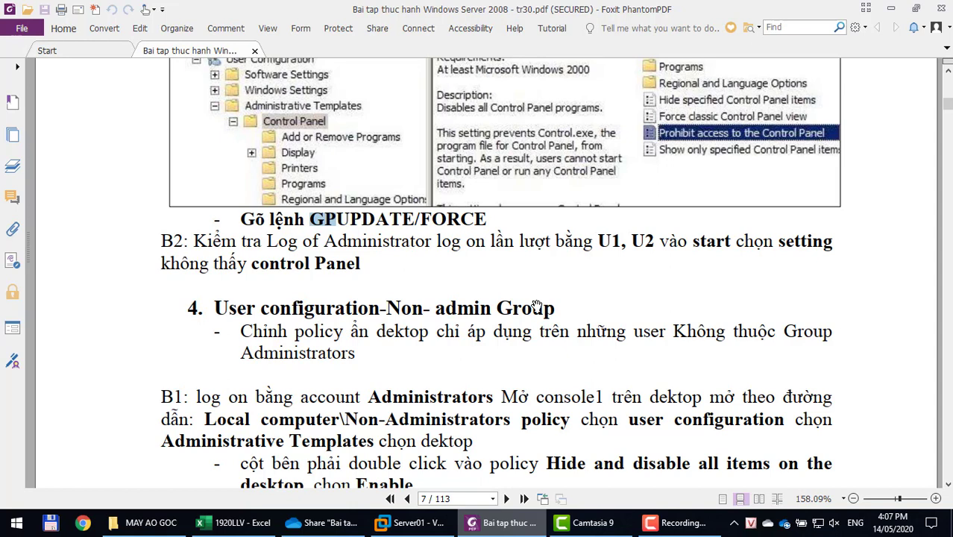
pyautogui.click(427, 525)
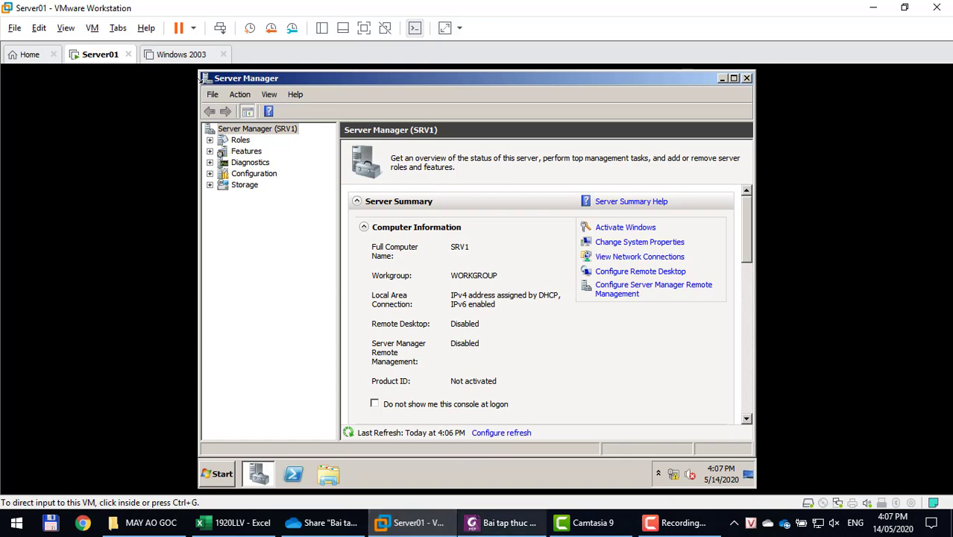
pyautogui.click(477, 525)
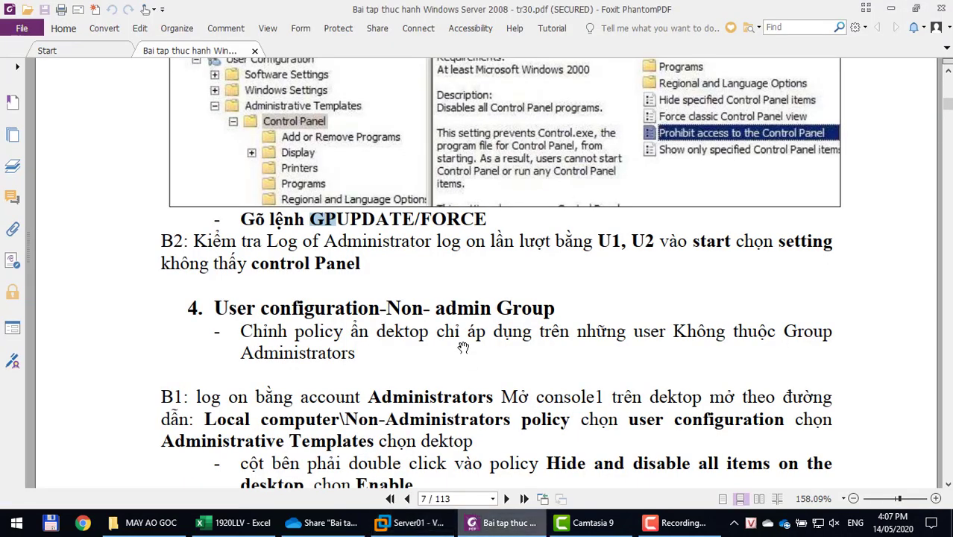
pyautogui.scroll(-1, 462, 345)
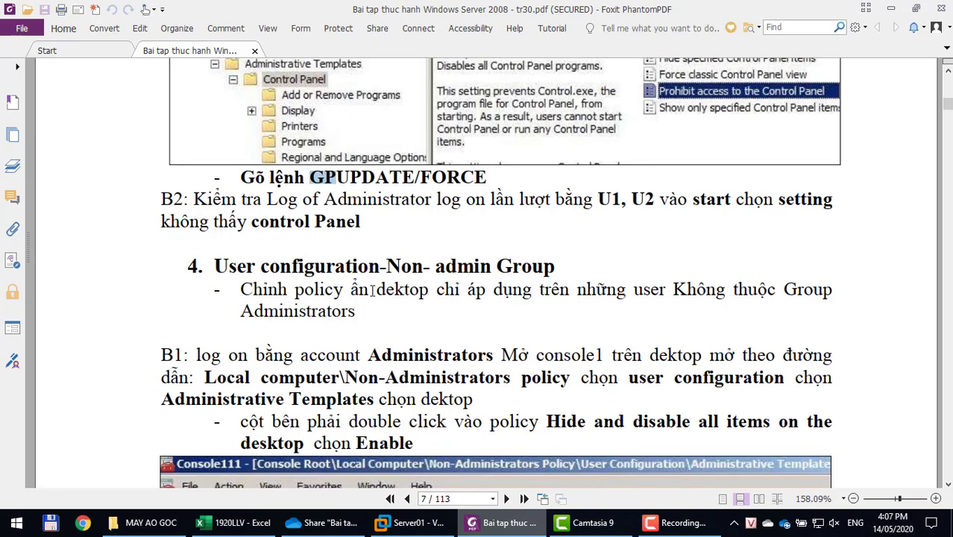
pyautogui.moveTo(376, 290); pyautogui.dragTo(432, 298)
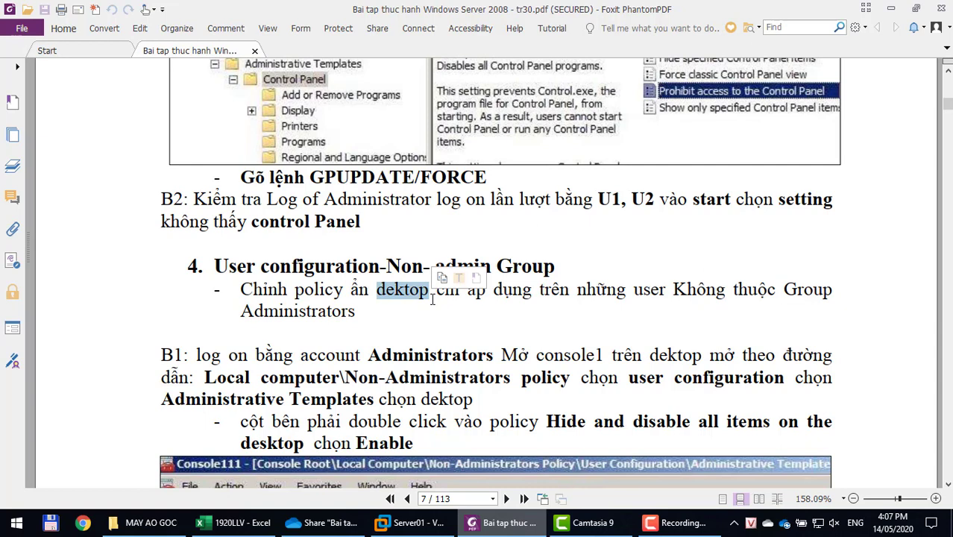
pyautogui.click(387, 524)
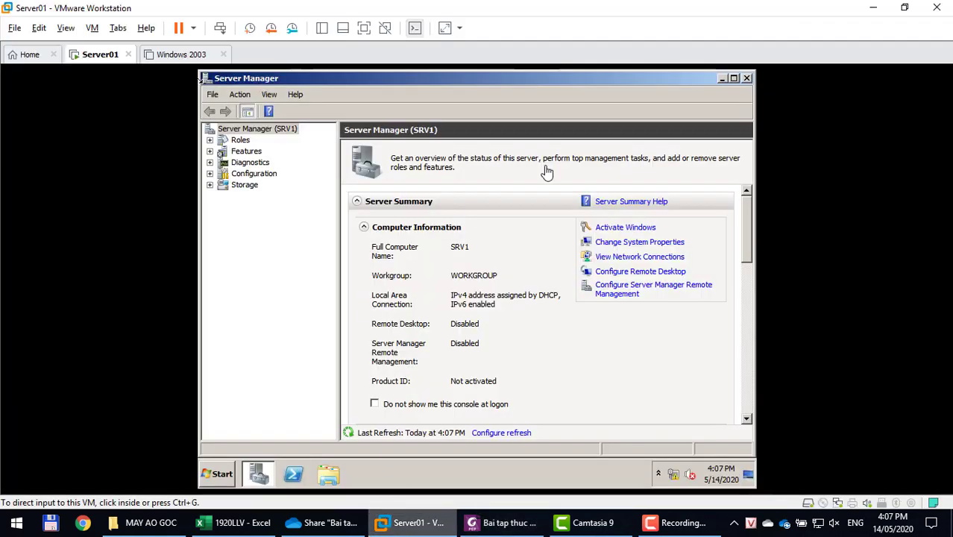
# Close Server Manager, then select the Recycle Bin and open and dismiss the desktop's right-click menu.
pyautogui.click(748, 80)
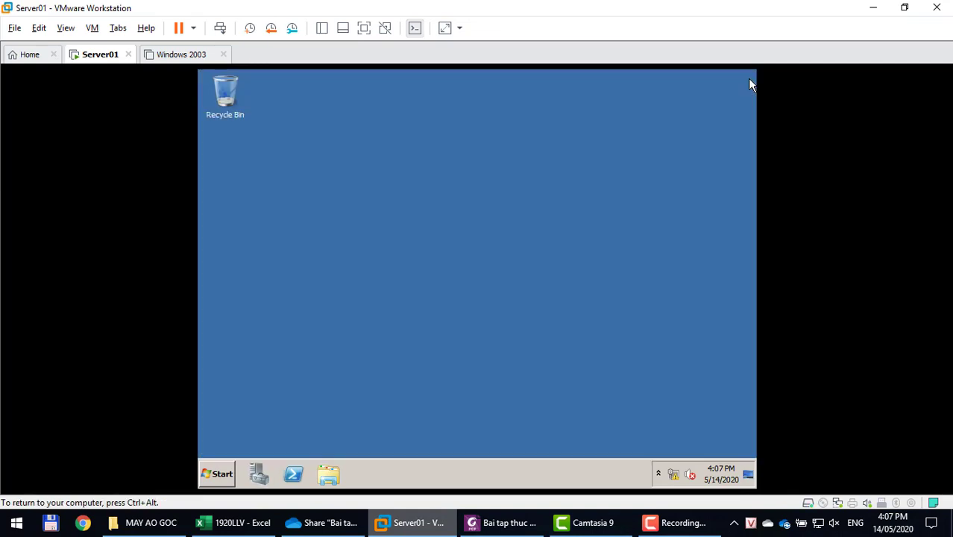
pyautogui.click(214, 88)
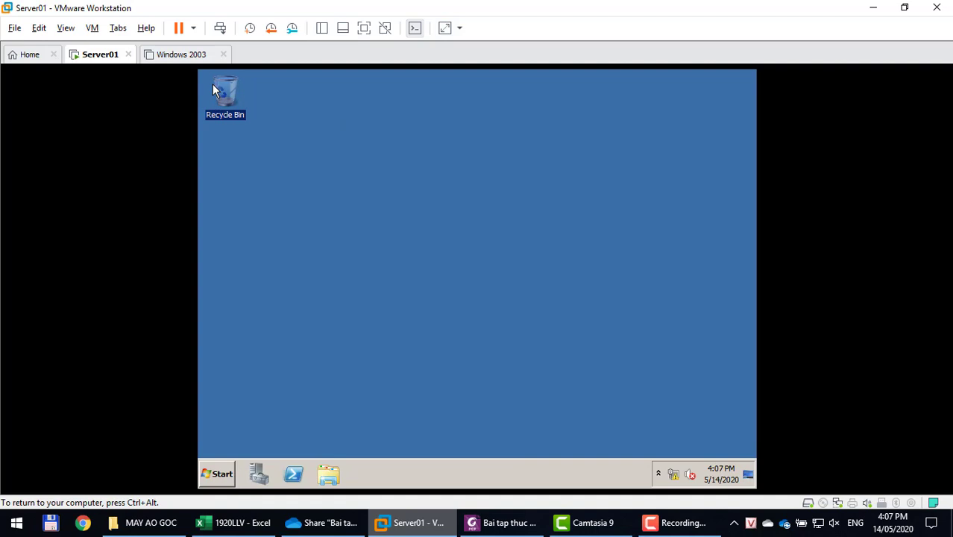
pyautogui.rightClick(306, 174)
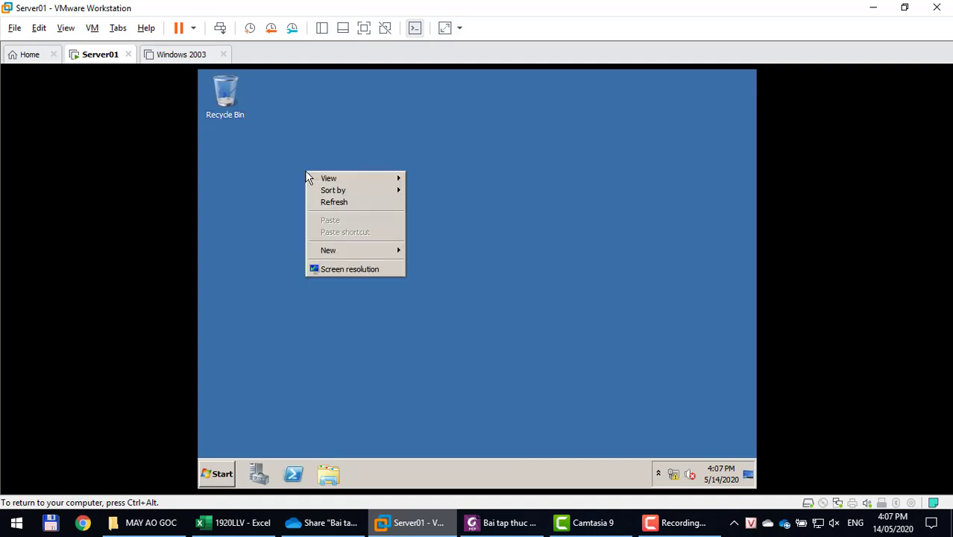
pyautogui.click(258, 183)
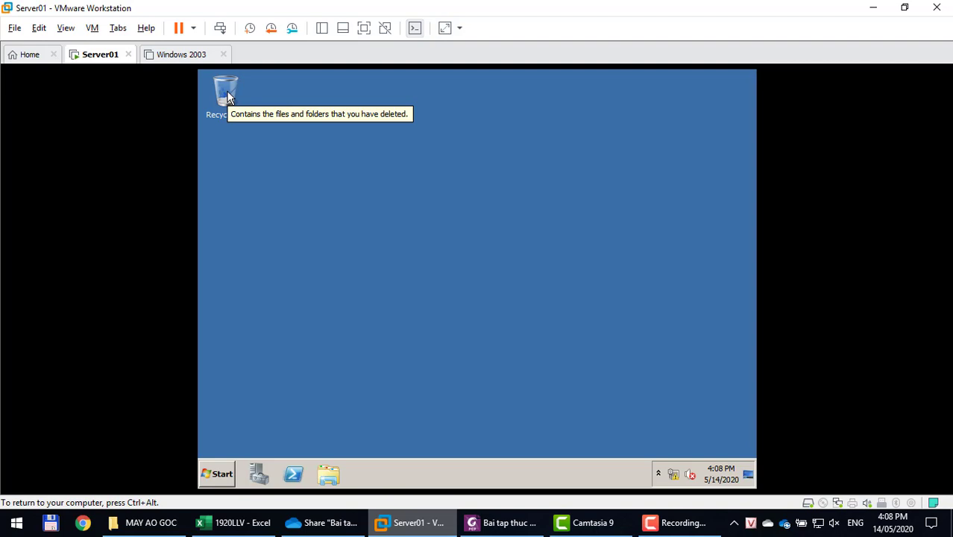
# Switch users from u1 and sign back in as Administrator with the Administrator password.
pyautogui.click(225, 479)
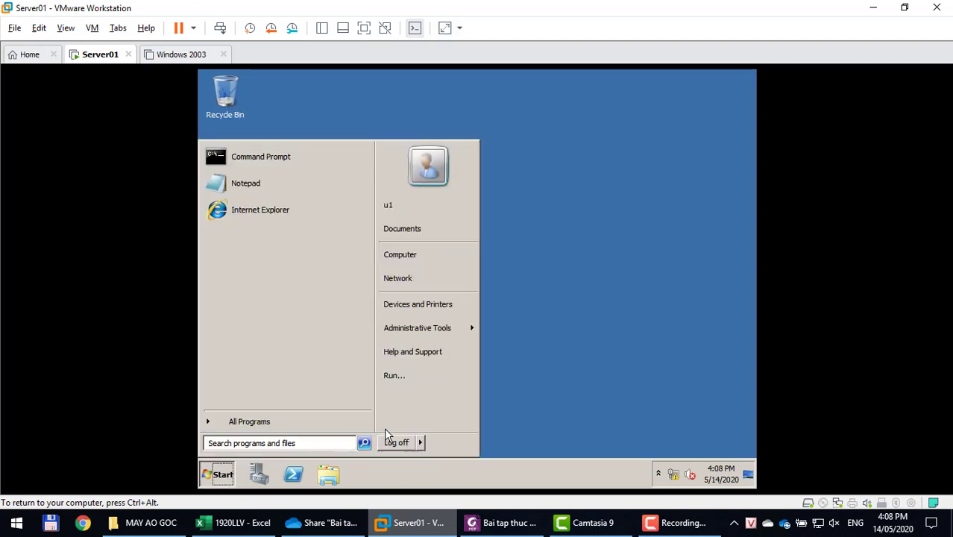
pyautogui.moveTo(422, 441)
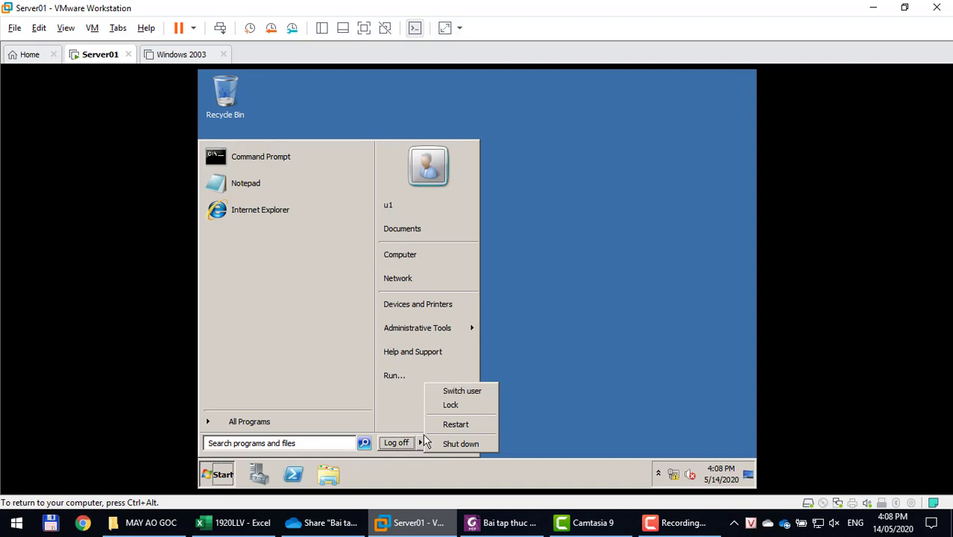
pyautogui.click(445, 392)
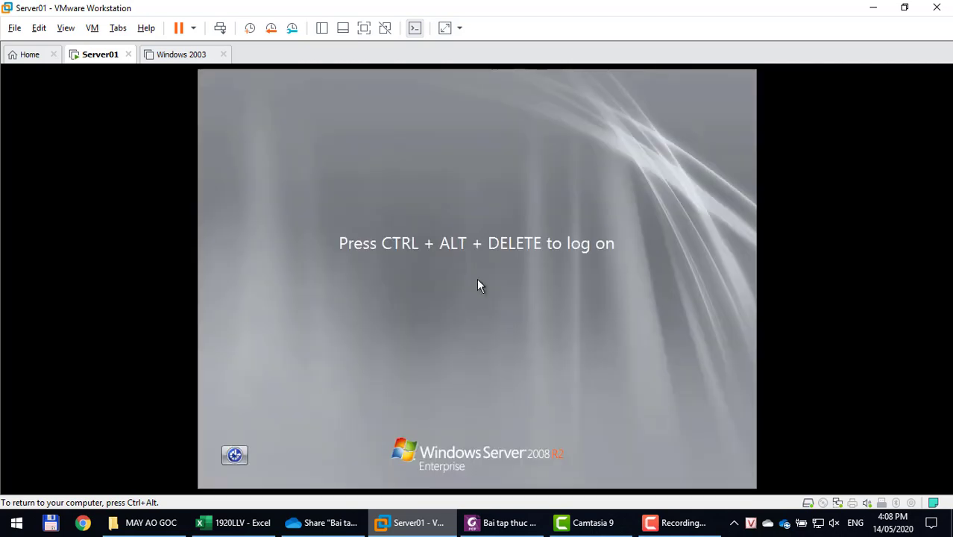
pyautogui.hotkey('ctrl', 'alt', 'Delete')
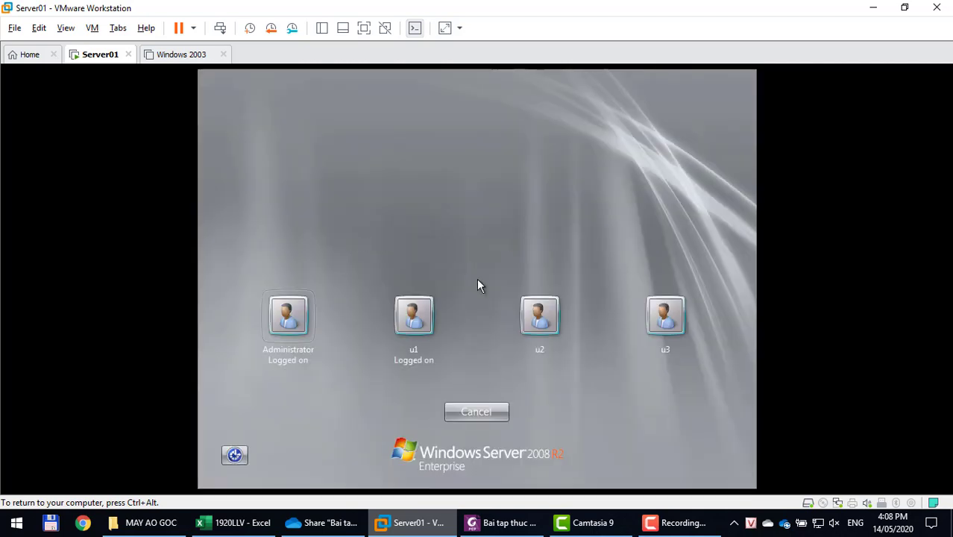
pyautogui.click(296, 323)
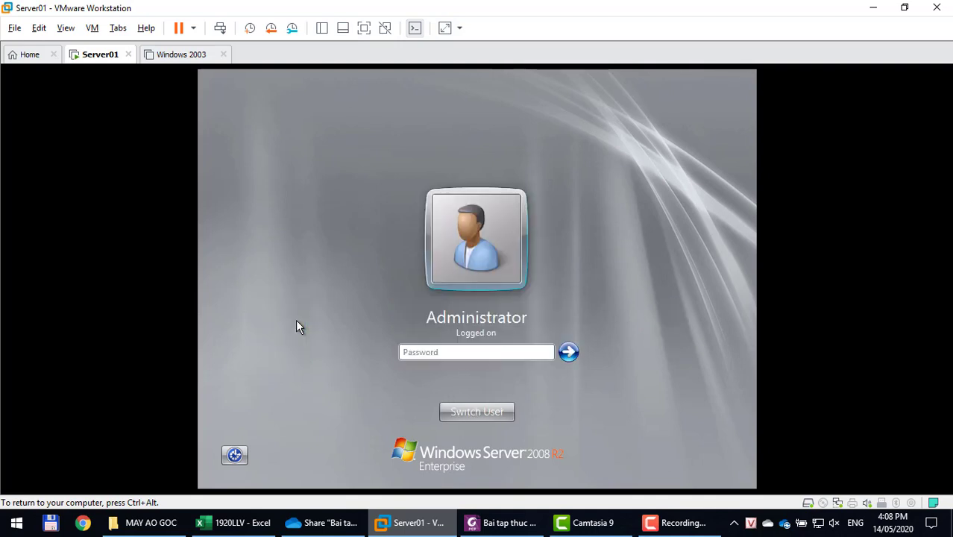
pyautogui.write('123')
pyautogui.press('Return')
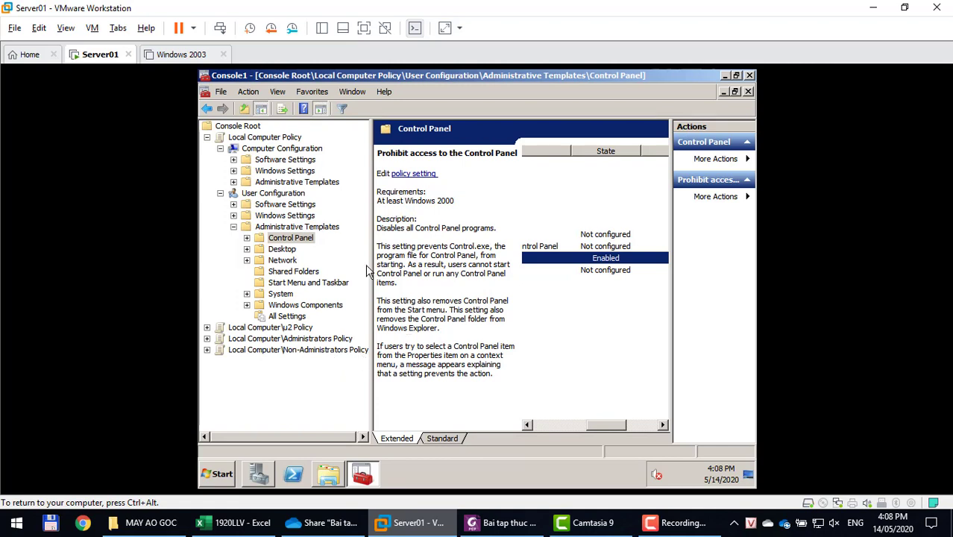
# Expand the Non-Administrators Policy to User Configuration > Administrative Templates > Desktop.
pyautogui.click(208, 137)
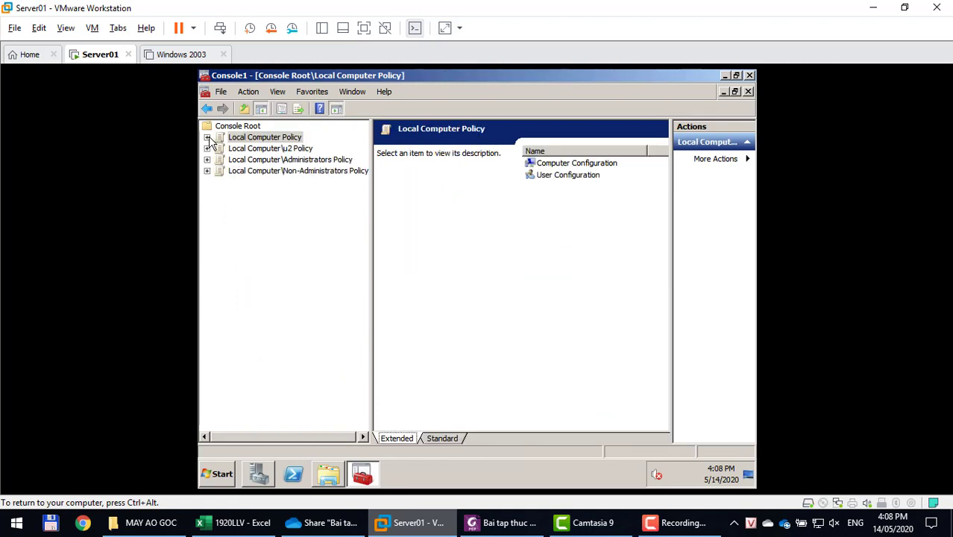
pyautogui.doubleClick(298, 171)
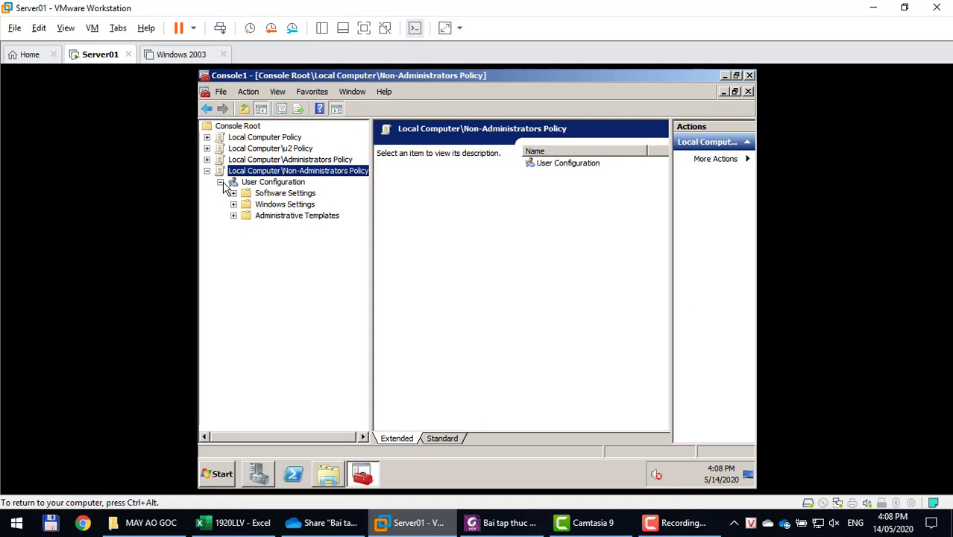
pyautogui.click(282, 217)
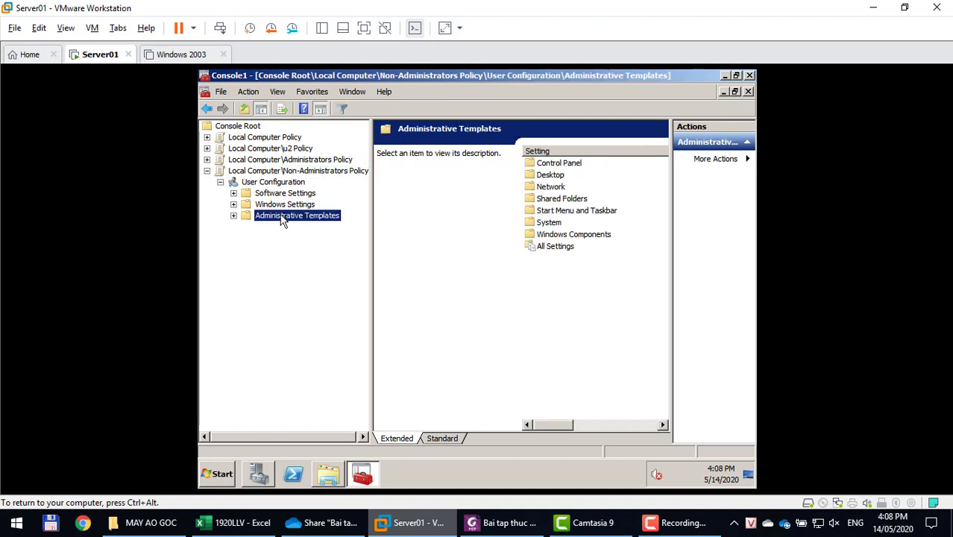
pyautogui.doubleClick(281, 217)
pyautogui.click(288, 228)
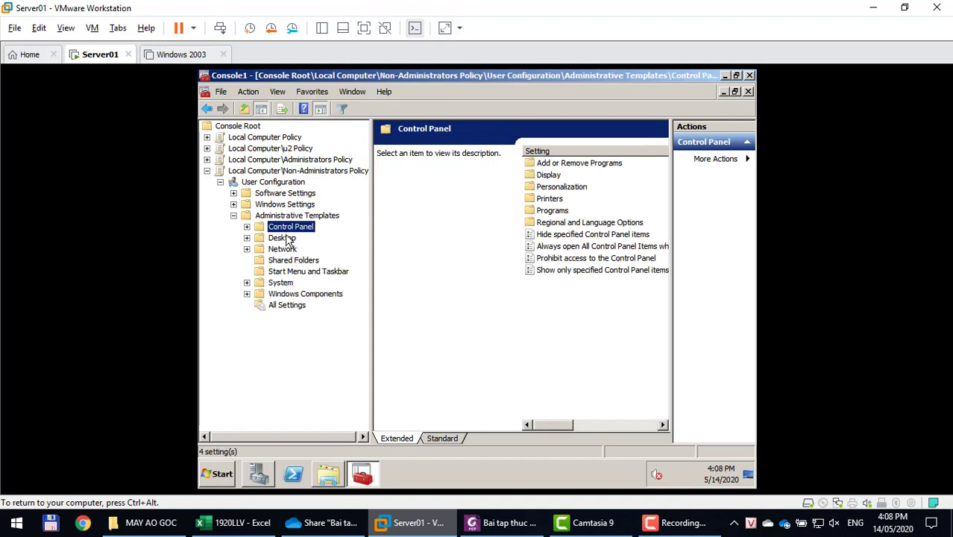
pyautogui.click(285, 239)
# Set 'Hide and disable all items on the desktop' to Enabled and apply it.
pyautogui.click(564, 200)
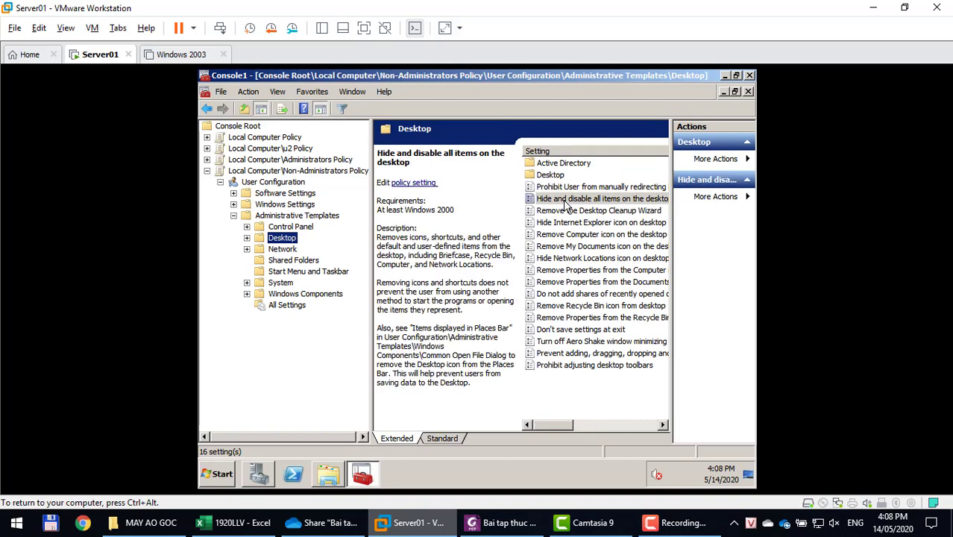
pyautogui.doubleClick(638, 200)
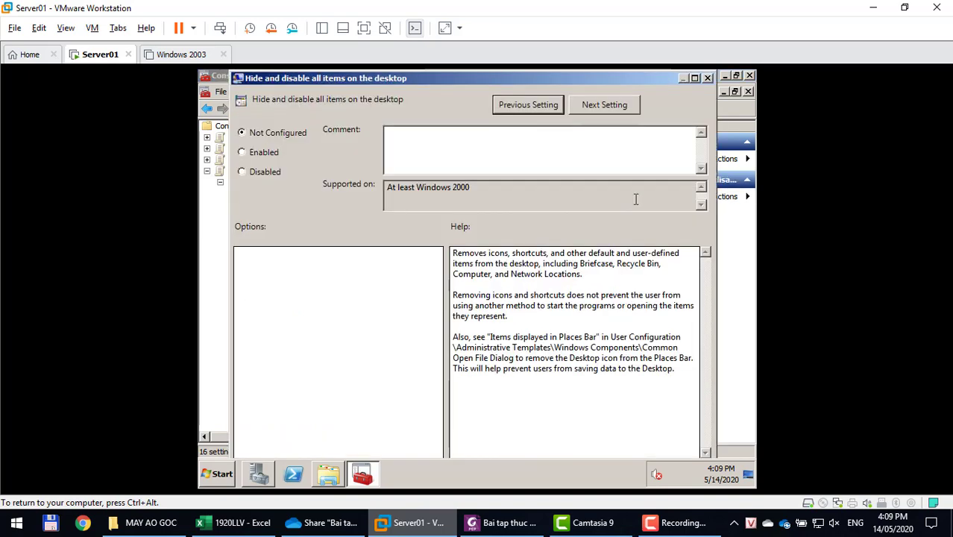
pyautogui.click(240, 153)
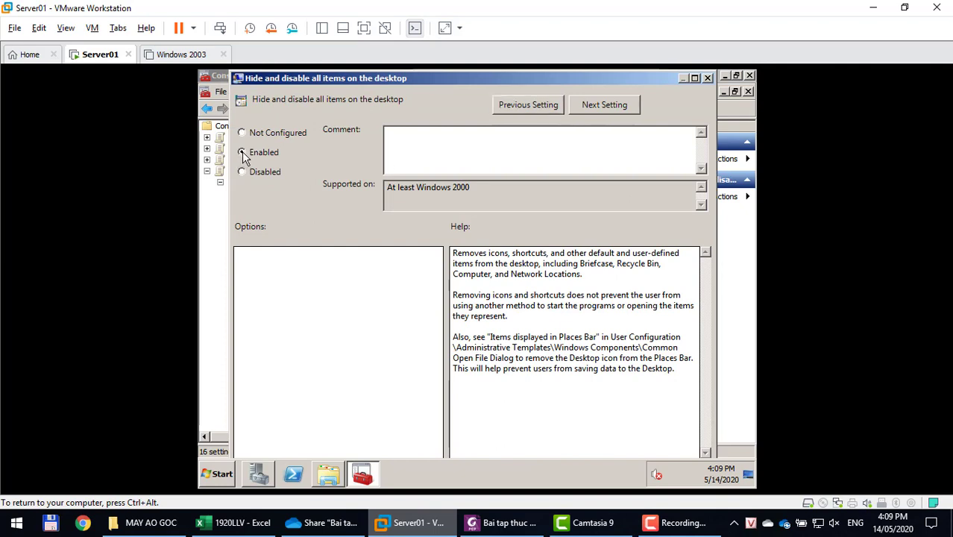
pyautogui.click(694, 78)
pyautogui.click(723, 442)
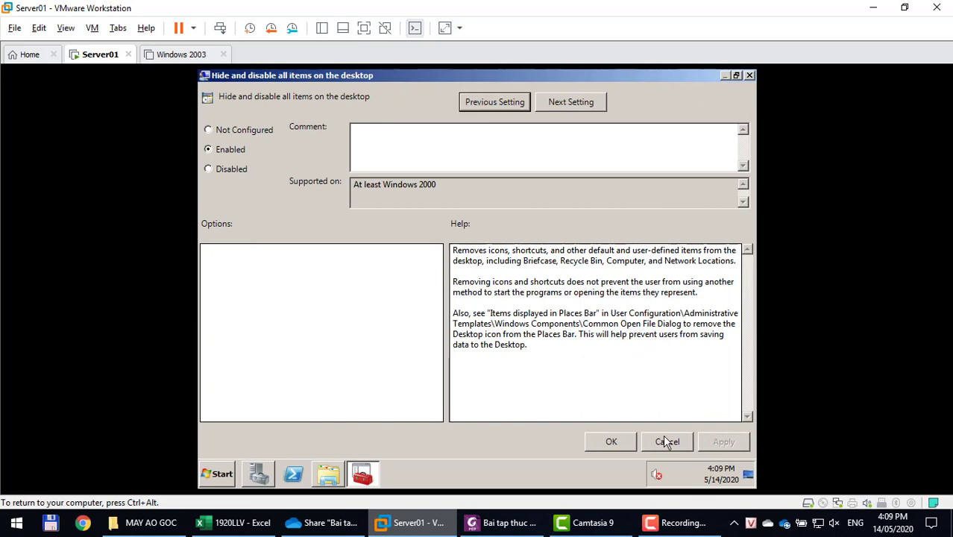
pyautogui.click(623, 442)
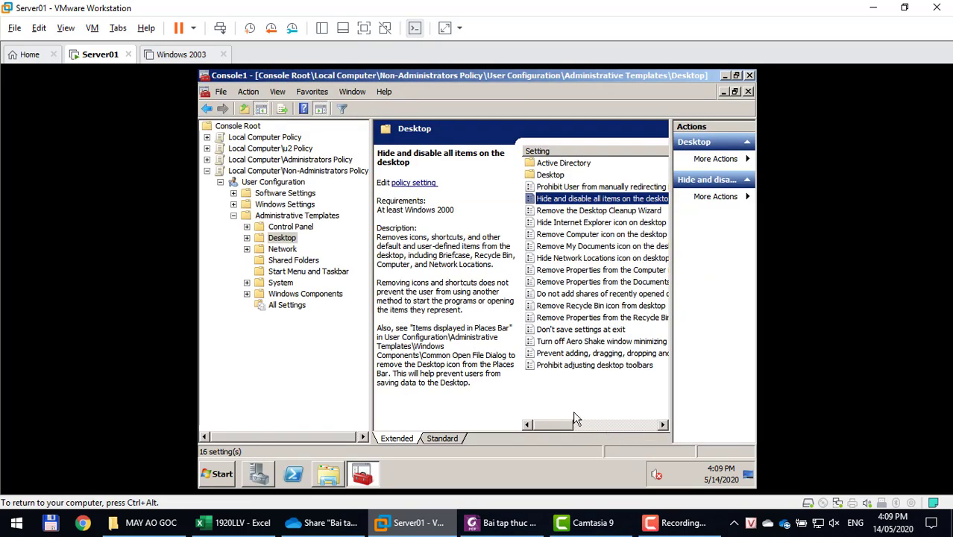
pyautogui.press('super+r')
# Run gpupdate /force, then switch user and sign in as u1 to check the desktop.
pyautogui.press('Return')
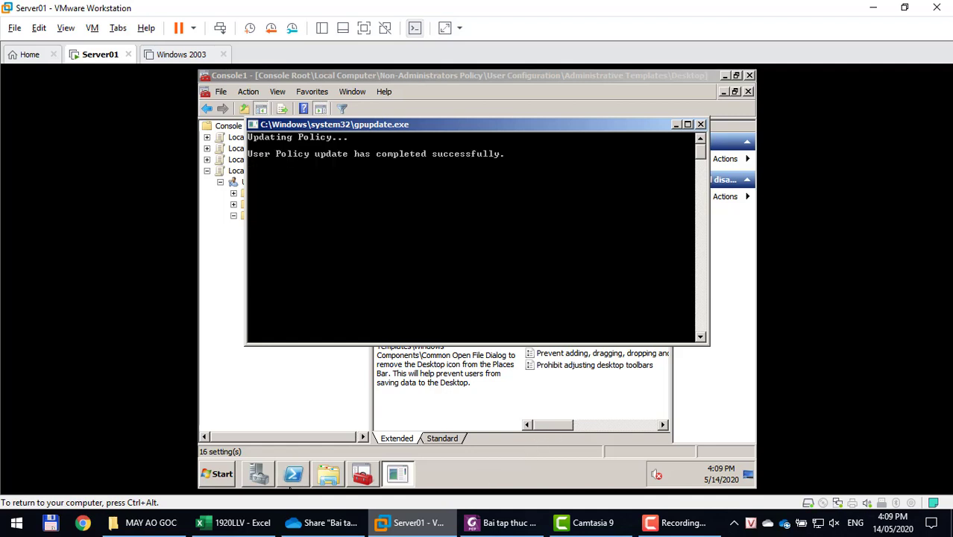
pyautogui.click(222, 477)
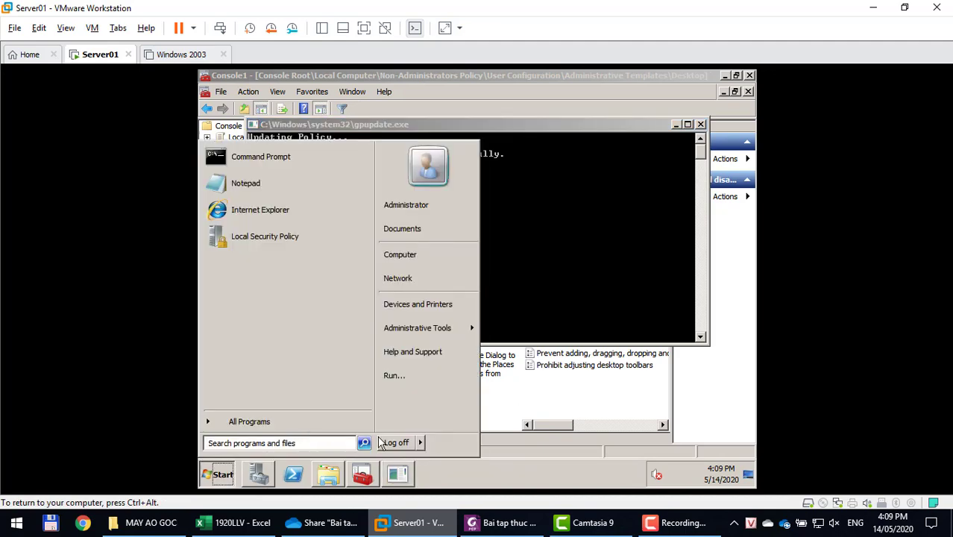
pyautogui.moveTo(421, 445)
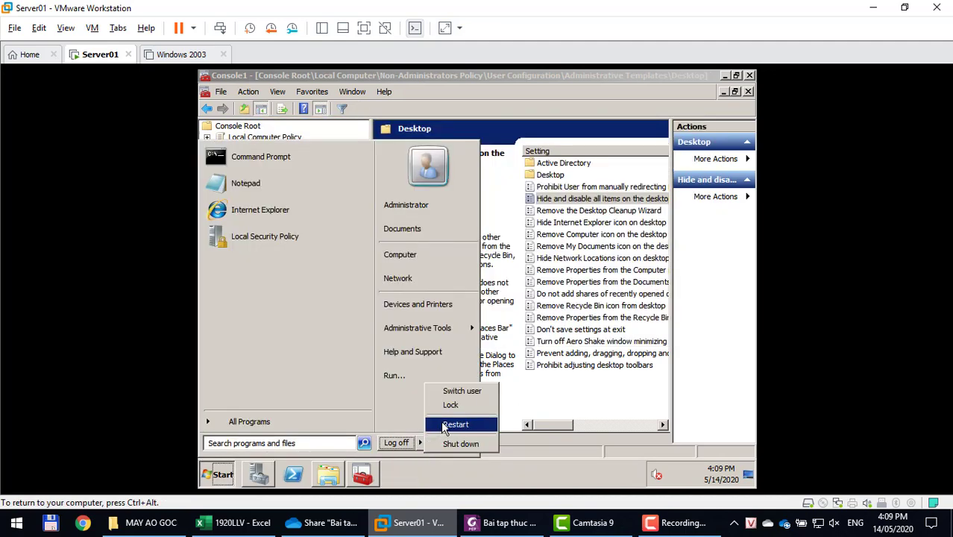
pyautogui.click(452, 391)
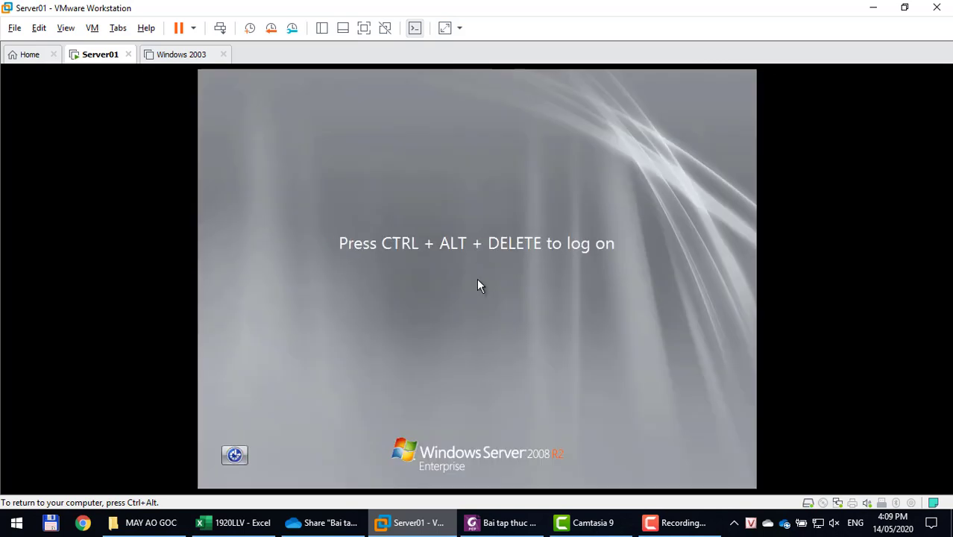
pyautogui.hotkey('ctrl', 'alt', 'Delete')
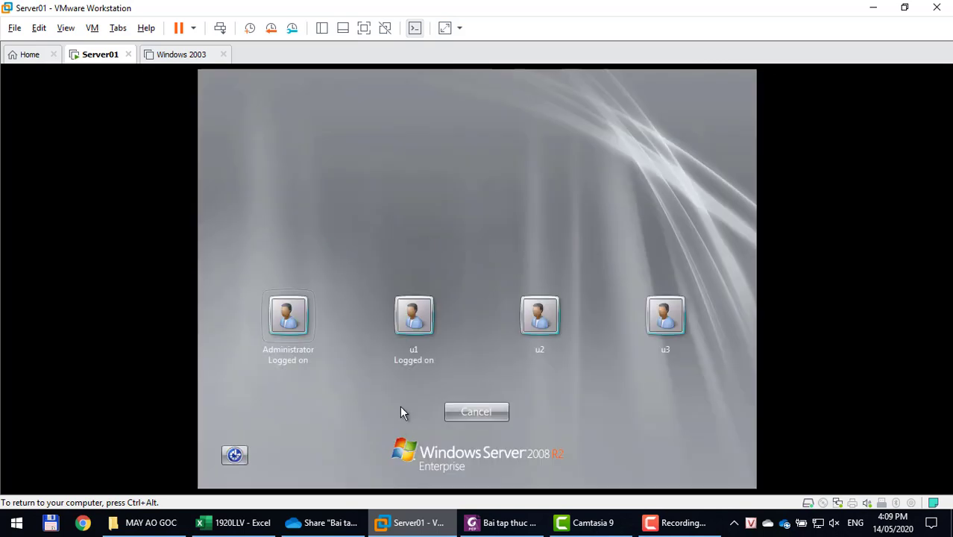
pyautogui.click(411, 328)
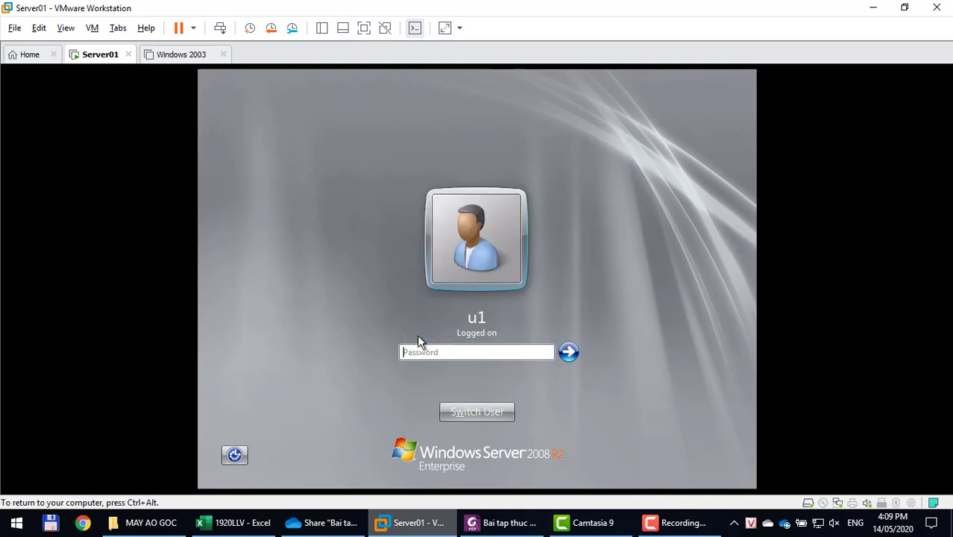
pyautogui.write('•••••••')
pyautogui.press('Return')
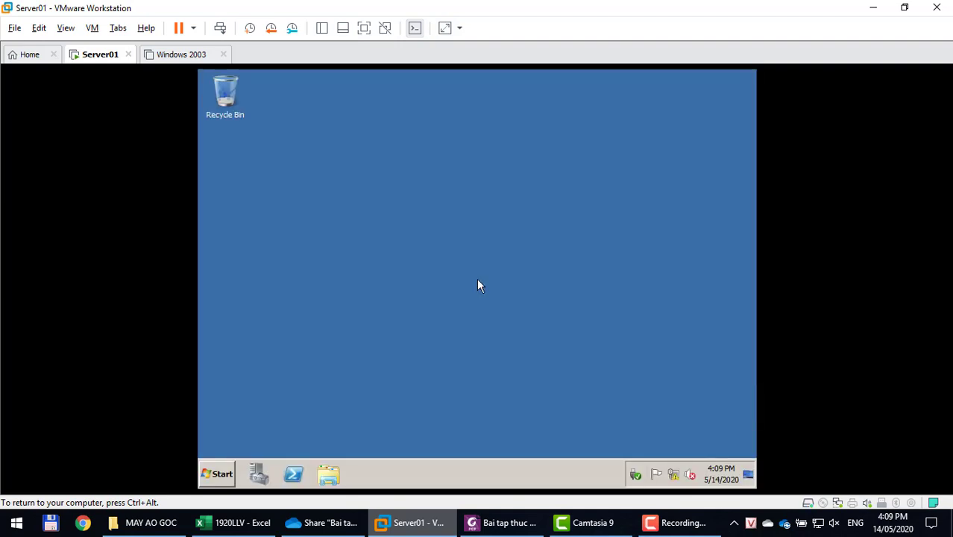
# Log u1 off and sign in as u1 a second time to recheck the desktop.
pyautogui.click(216, 477)
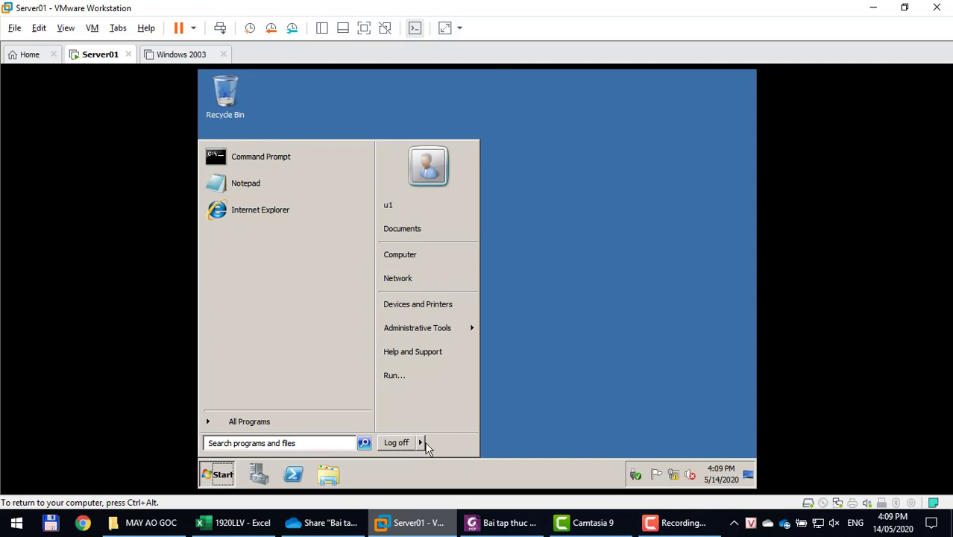
pyautogui.click(396, 443)
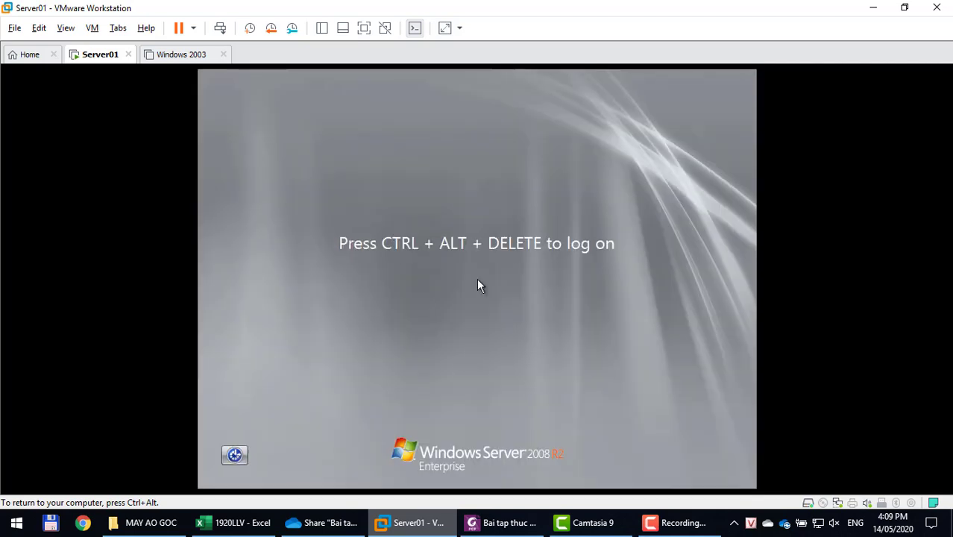
pyautogui.press('ctrl+alt+Insert')
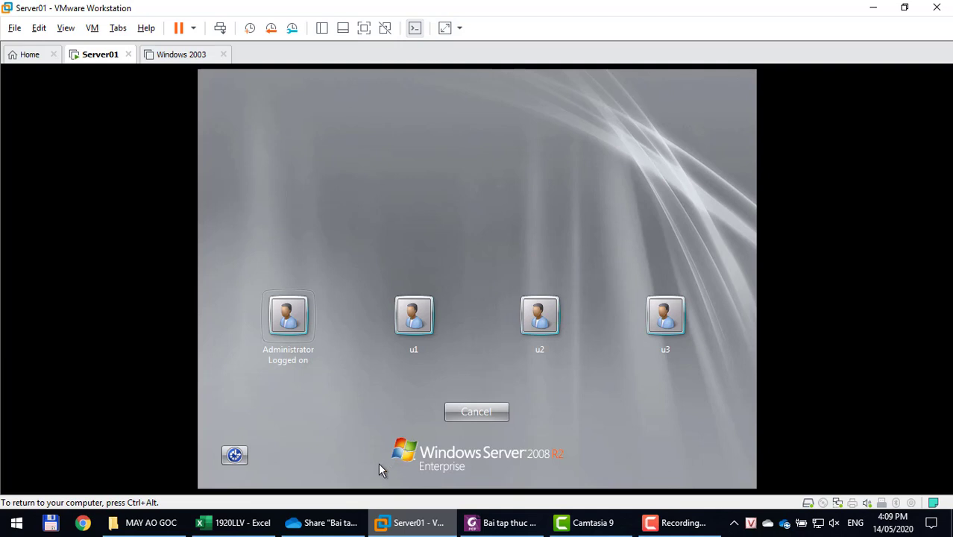
pyautogui.click(414, 336)
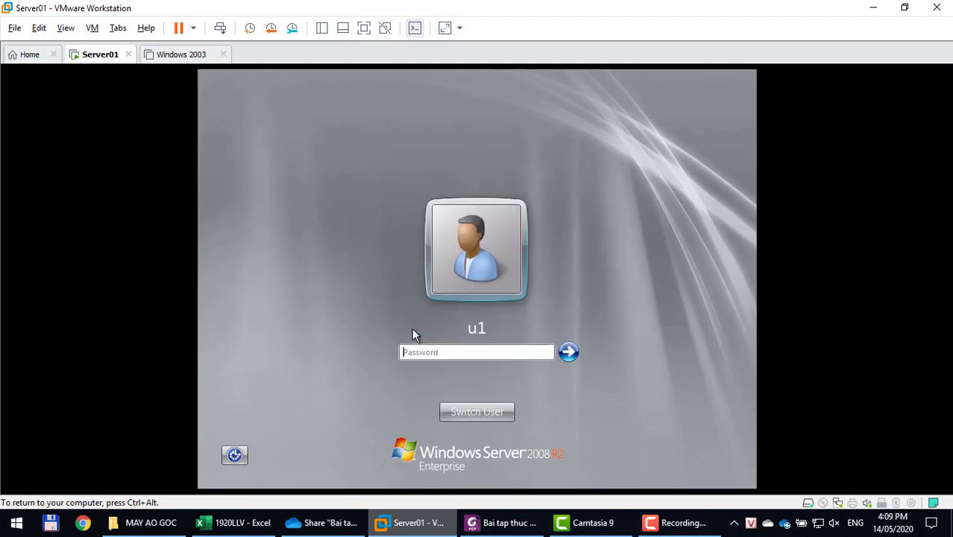
pyautogui.write('1234567')
pyautogui.press('Return')
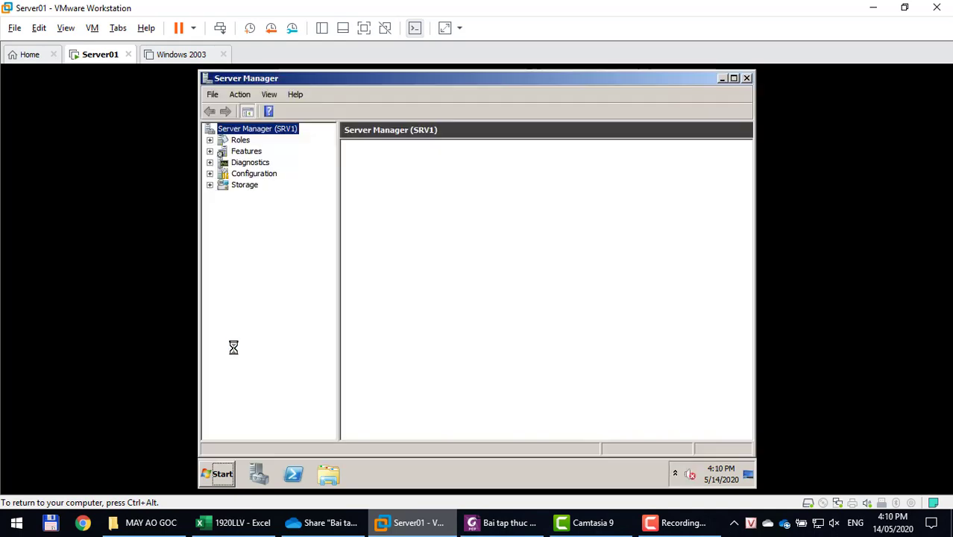
pyautogui.click(222, 474)
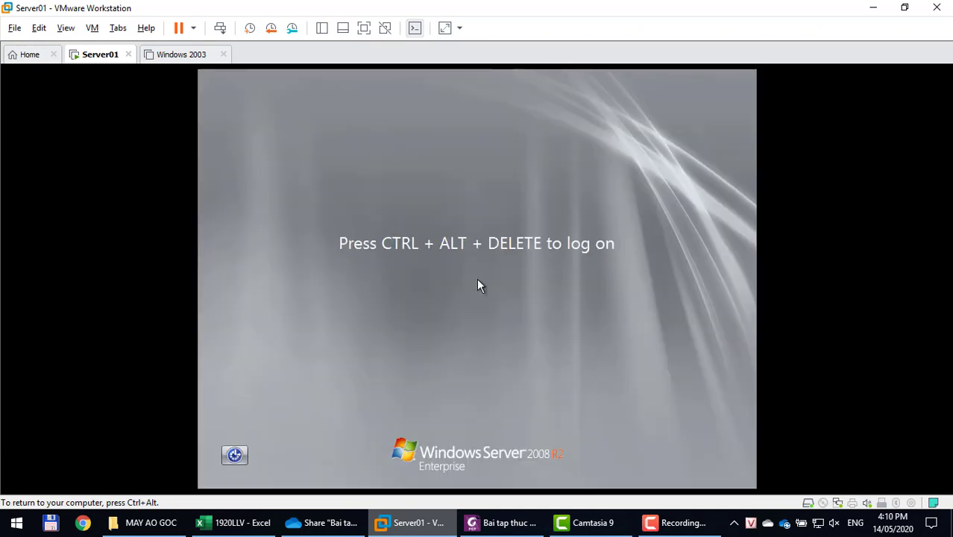
# Sign in to the guest as u2 with u2's password.
pyautogui.press('ctrl+alt+Insert')
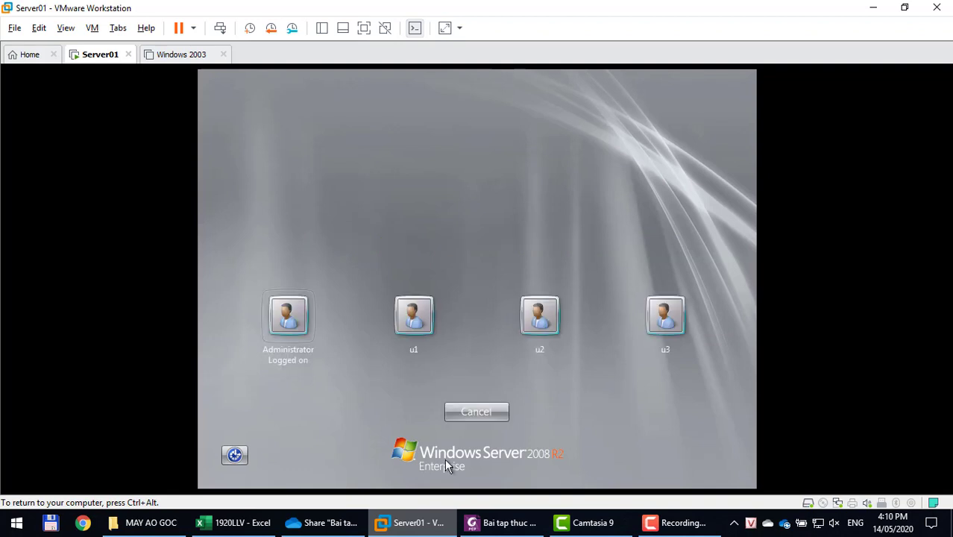
pyautogui.click(531, 320)
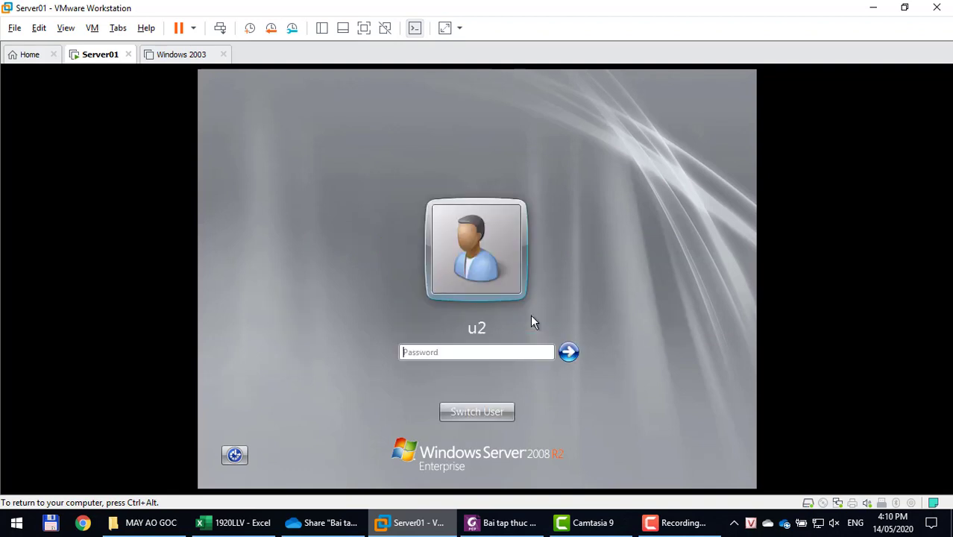
pyautogui.write('*******')
pyautogui.press('Return')
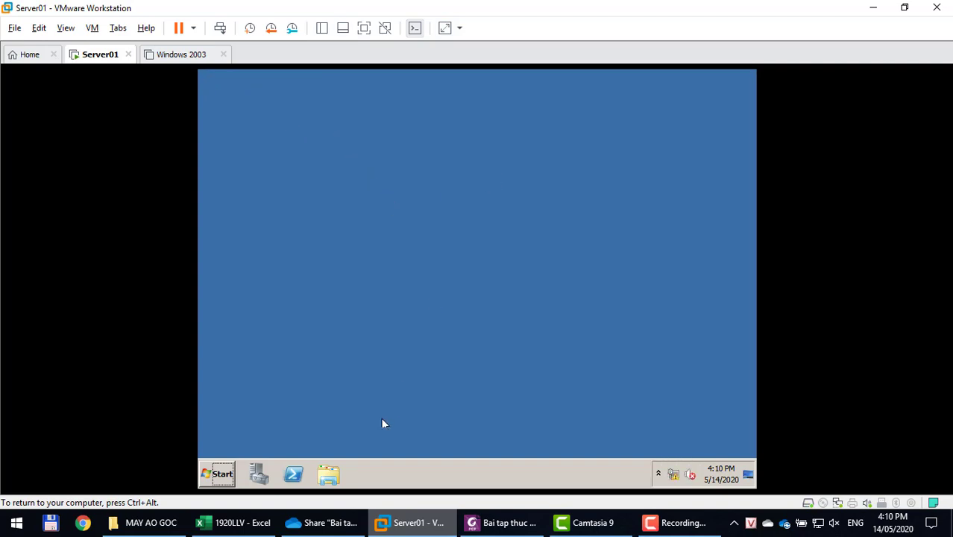
# Inspect u2's Desktop folder in Explorer via Local Disk (C:), close it, and log u2 off.
pyautogui.click(340, 475)
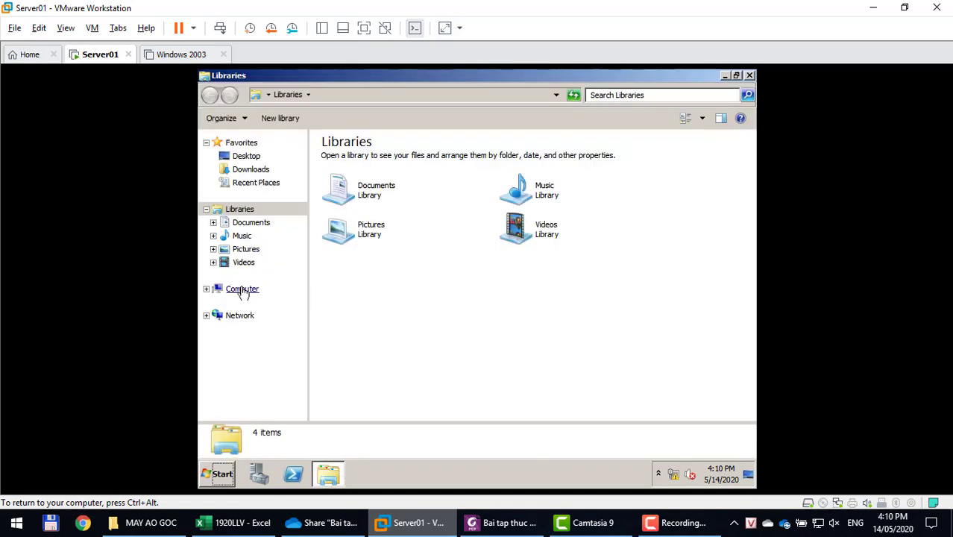
pyautogui.click(244, 296)
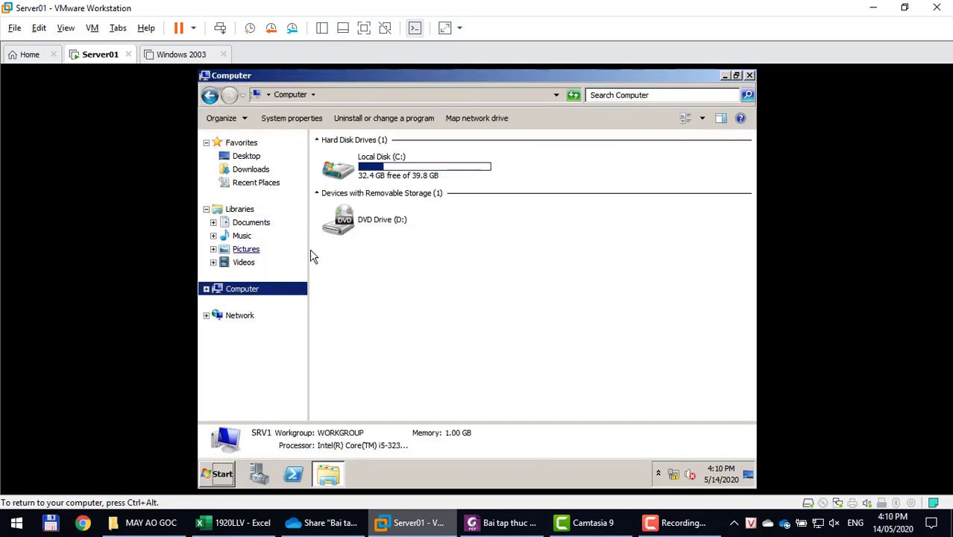
pyautogui.doubleClick(390, 167)
pyautogui.rightClick(418, 347)
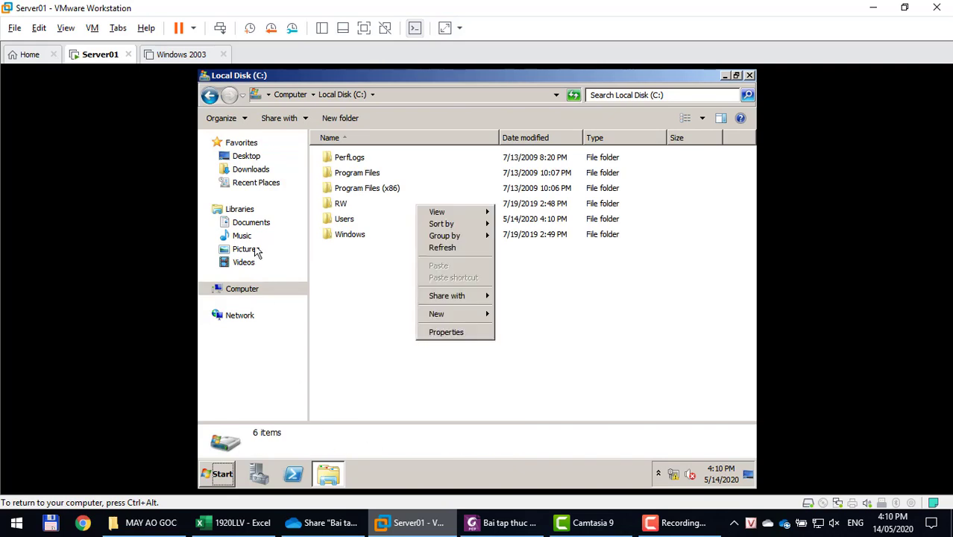
pyautogui.click(251, 158)
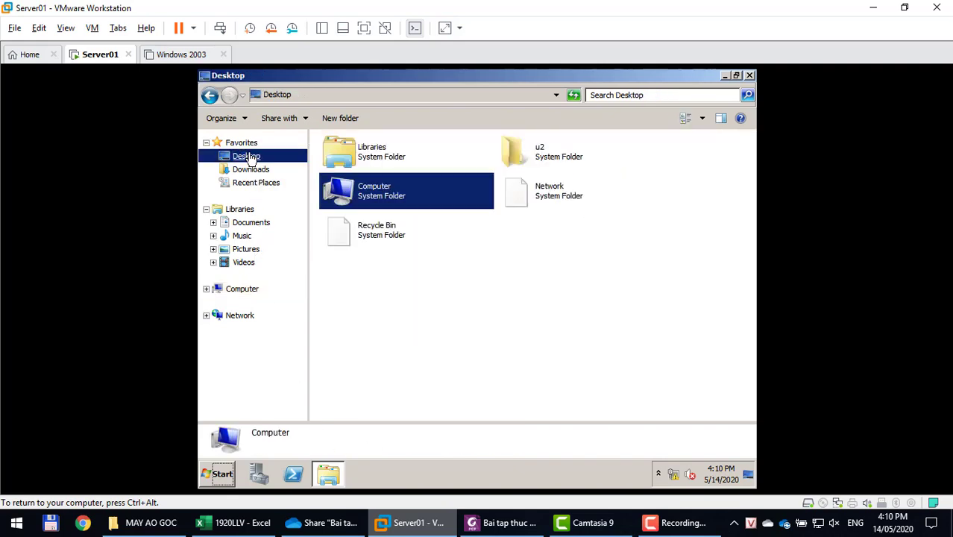
pyautogui.rightClick(490, 289)
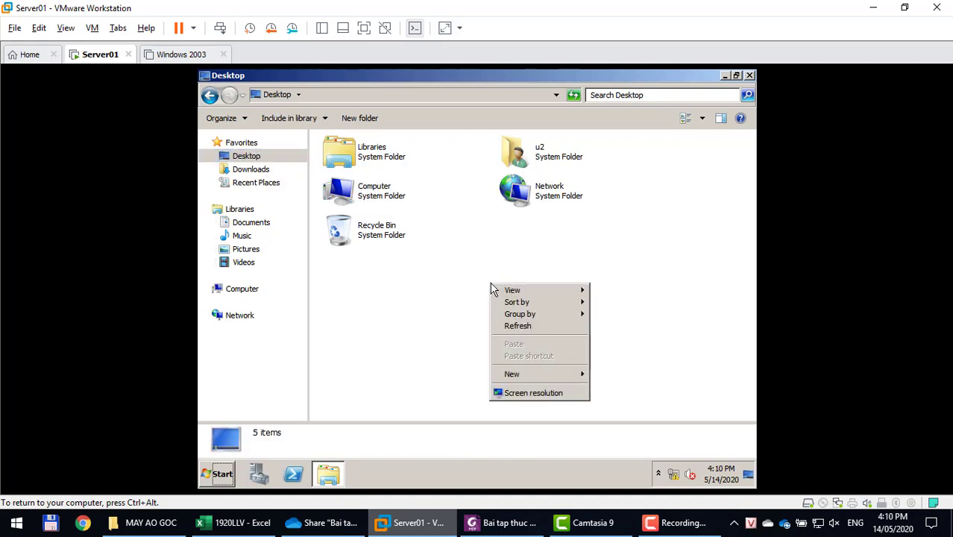
pyautogui.moveTo(540, 375)
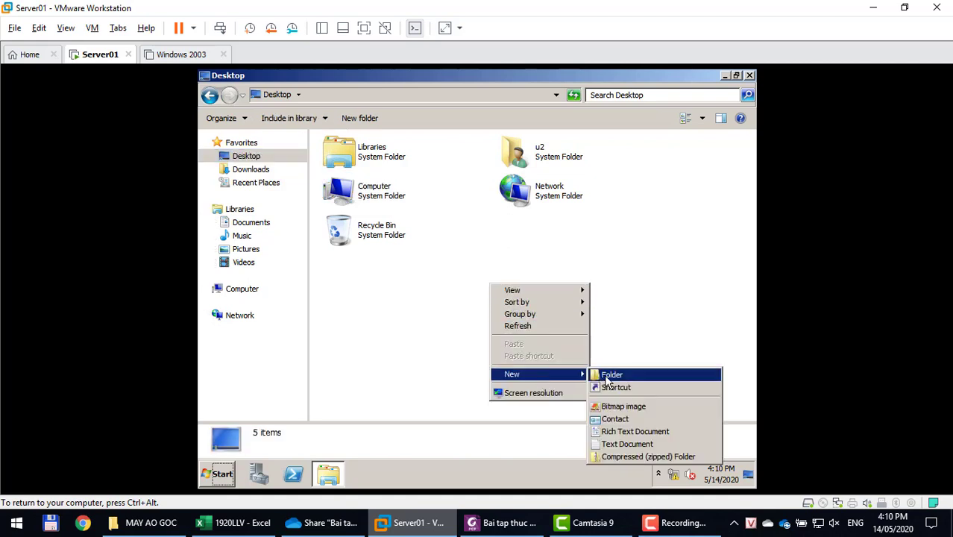
pyautogui.click(750, 76)
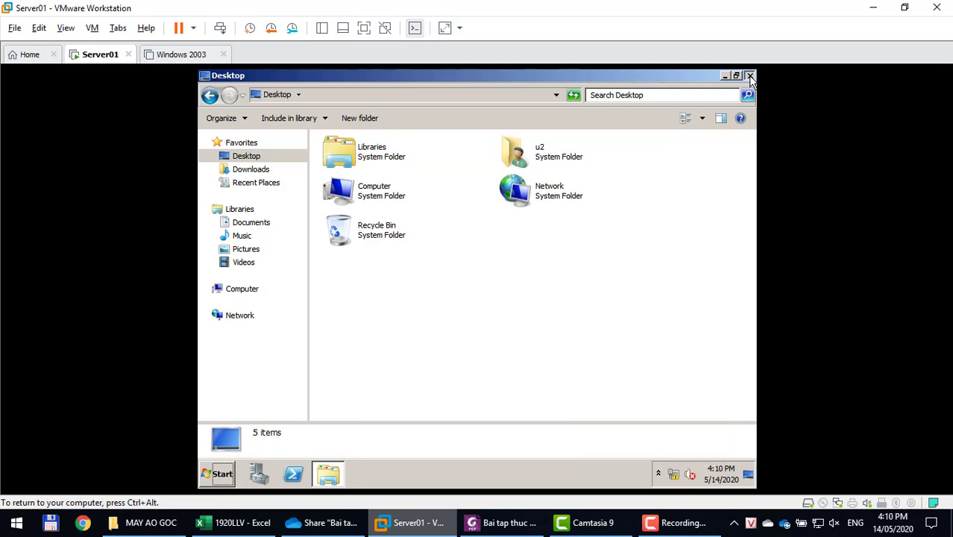
pyautogui.click(750, 76)
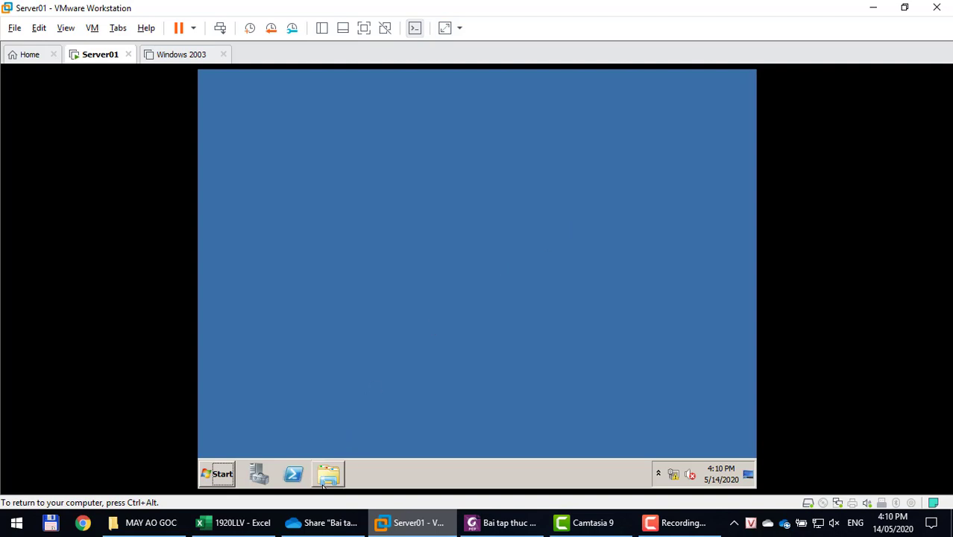
pyautogui.click(222, 480)
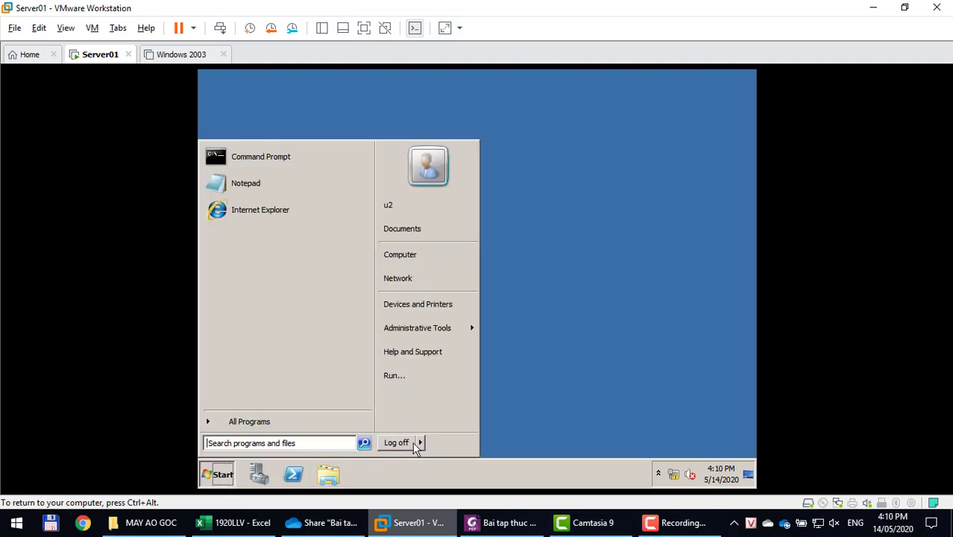
pyautogui.click(400, 442)
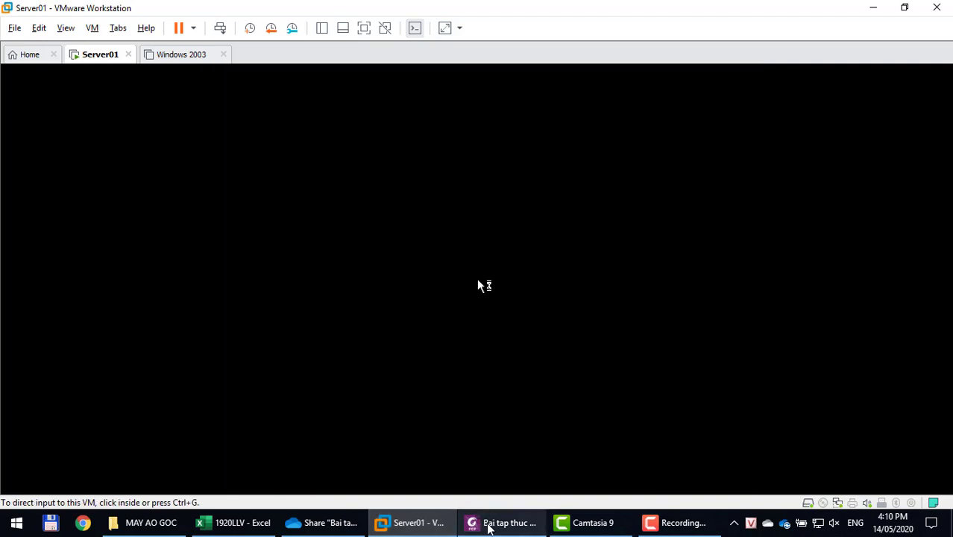
# Highlight 'Ctrl+Alt+Del' and the System > Ctrl+Alt+Del Options path in section 5, then return to Server01.
pyautogui.click(488, 524)
pyautogui.scroll(-5, 483, 375)
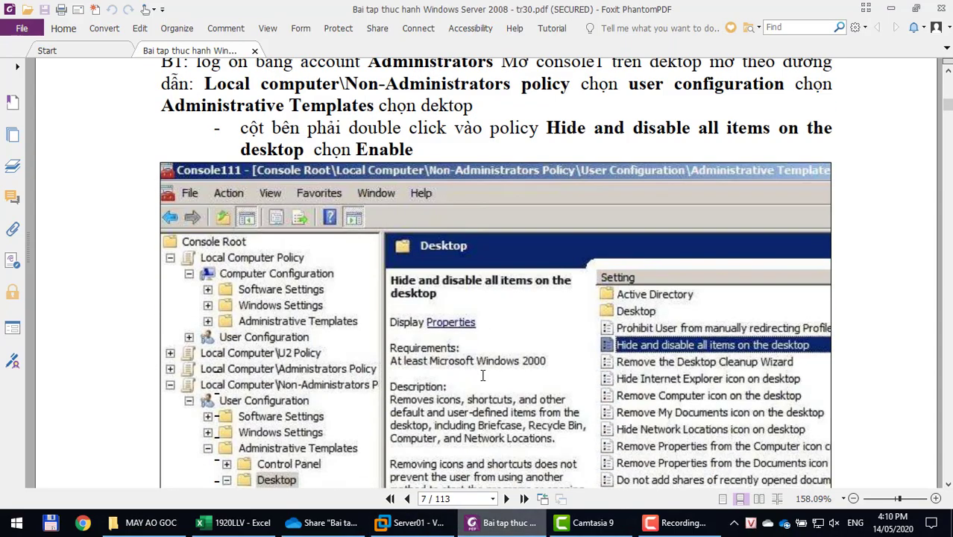
pyautogui.scroll(-10, 482, 375)
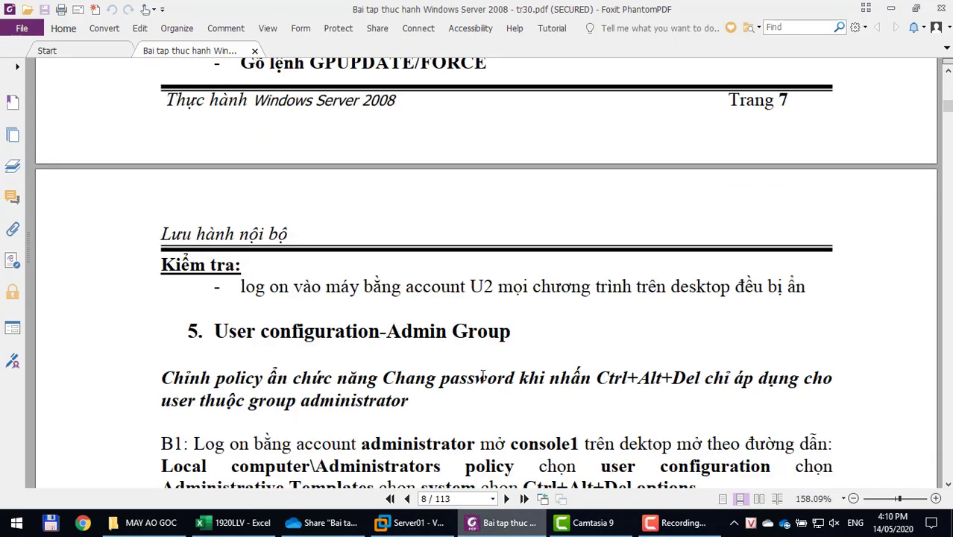
pyautogui.scroll(-3, 483, 375)
pyautogui.scroll(-1, 482, 375)
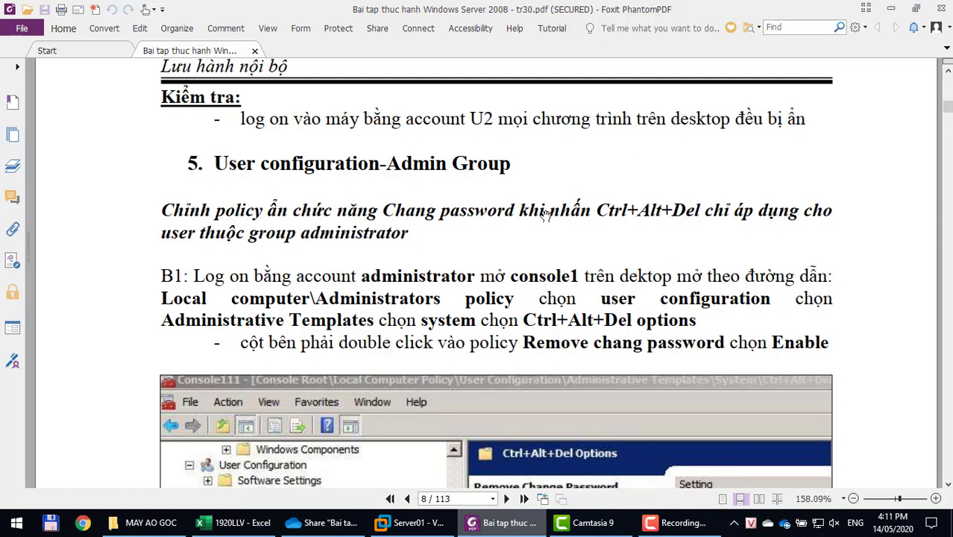
pyautogui.moveTo(596, 210); pyautogui.dragTo(702, 208)
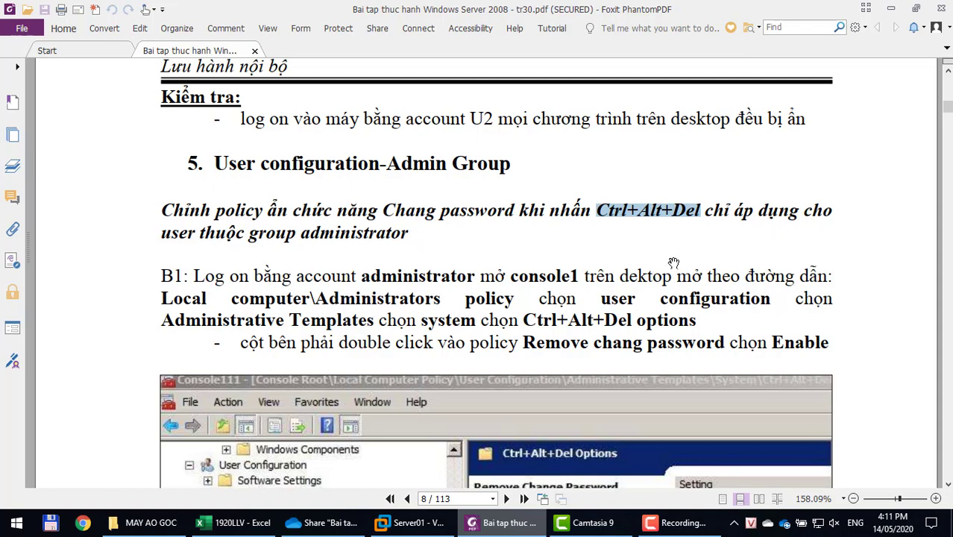
pyautogui.scroll(-1, 673, 262)
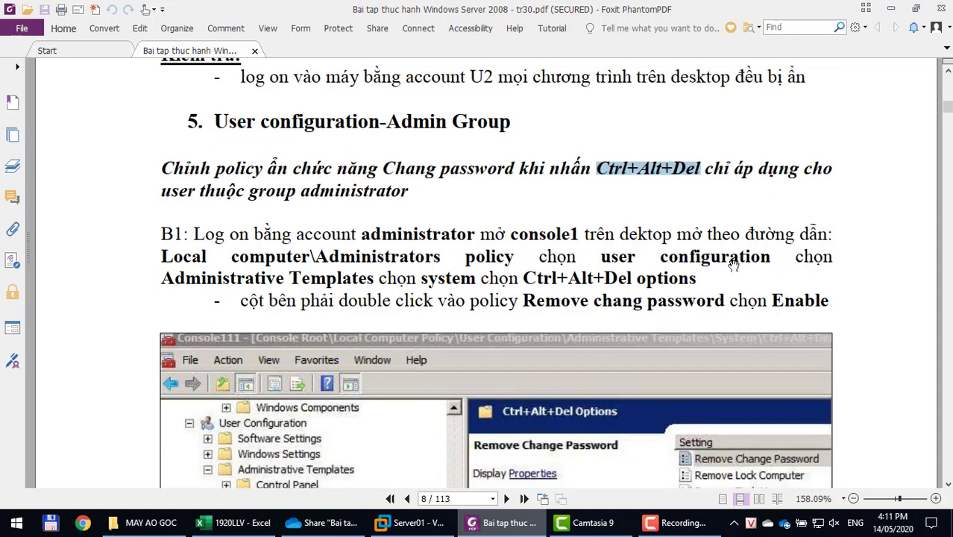
pyautogui.doubleClick(448, 278)
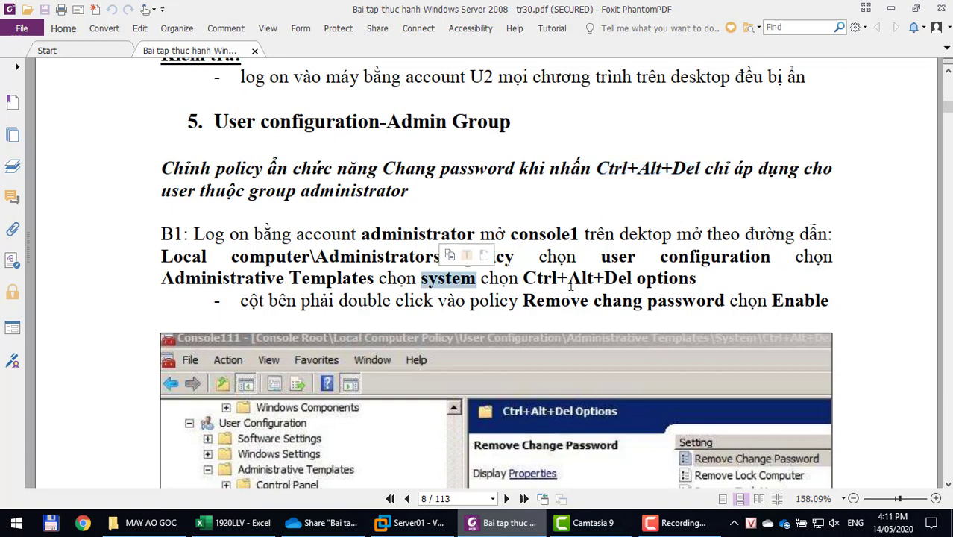
pyautogui.moveTo(524, 277); pyautogui.dragTo(700, 280)
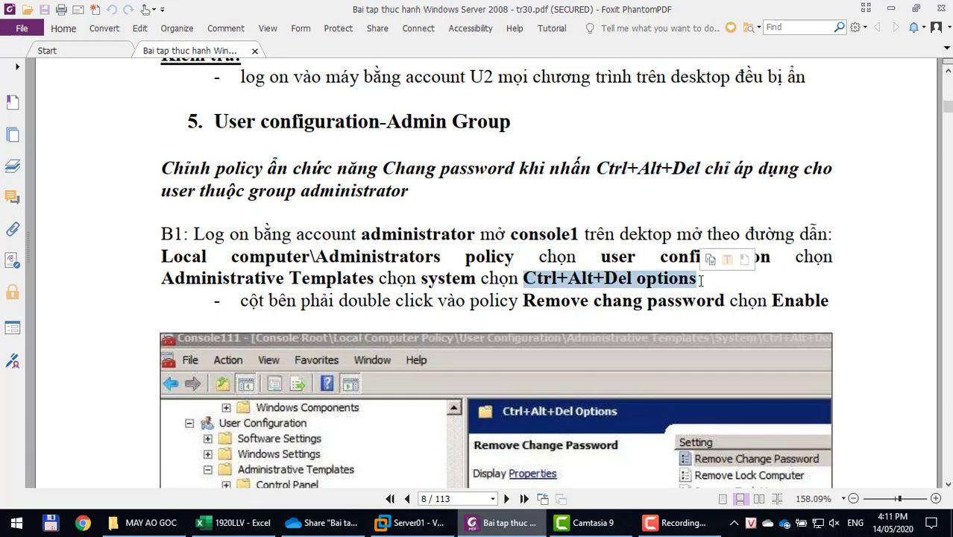
pyautogui.scroll(-6, 701, 281)
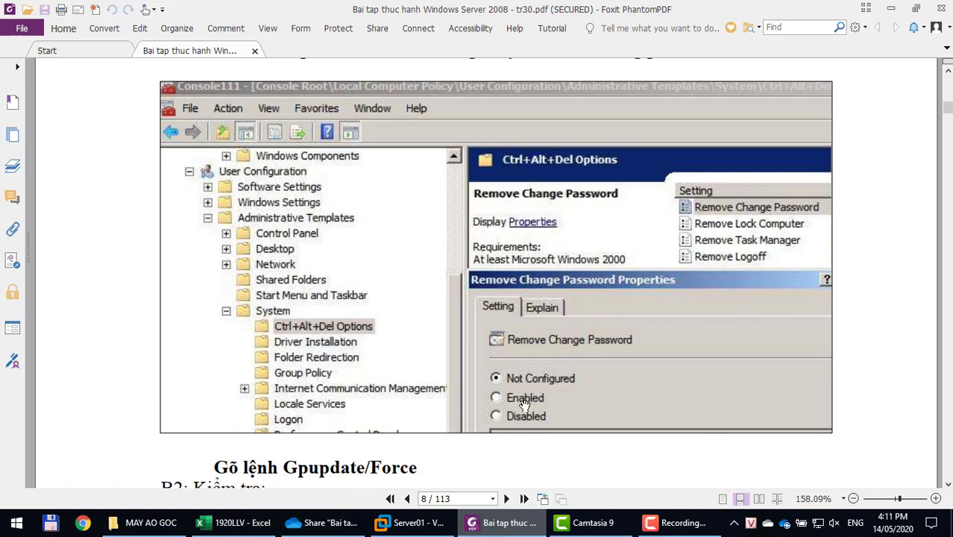
pyautogui.click(444, 523)
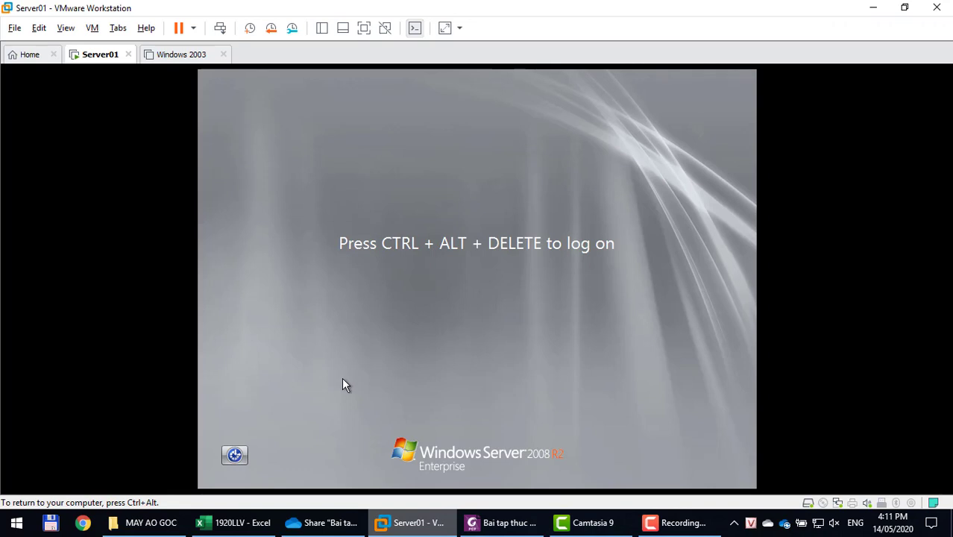
# Log on to Server01 as Administrator with the Administrator password.
pyautogui.press('ctrl+alt+Insert')
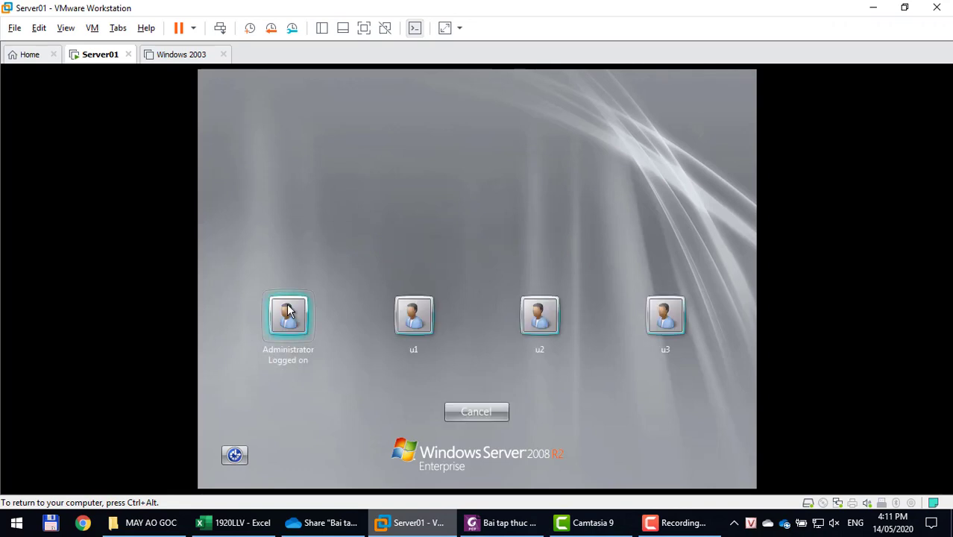
pyautogui.click(286, 311)
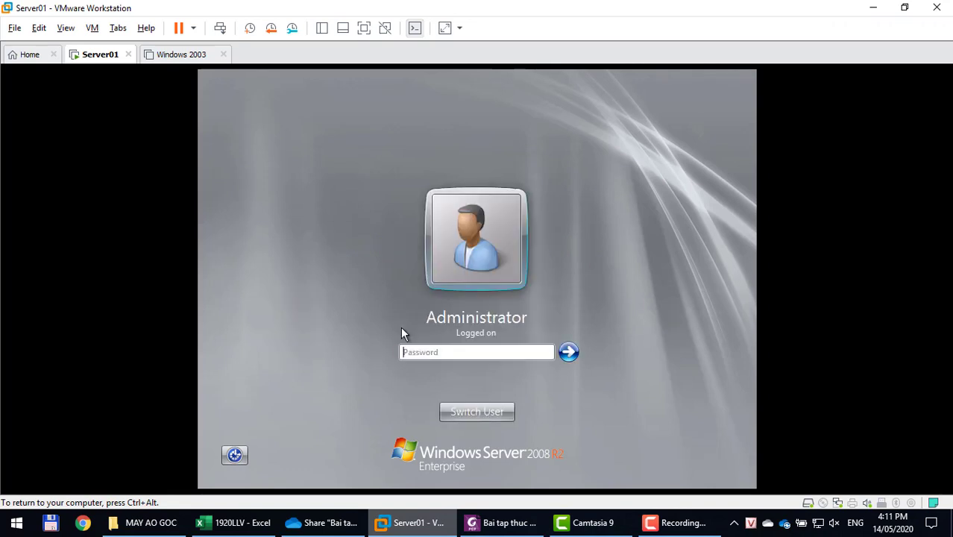
pyautogui.click(406, 352)
pyautogui.write('123')
pyautogui.press('Return')
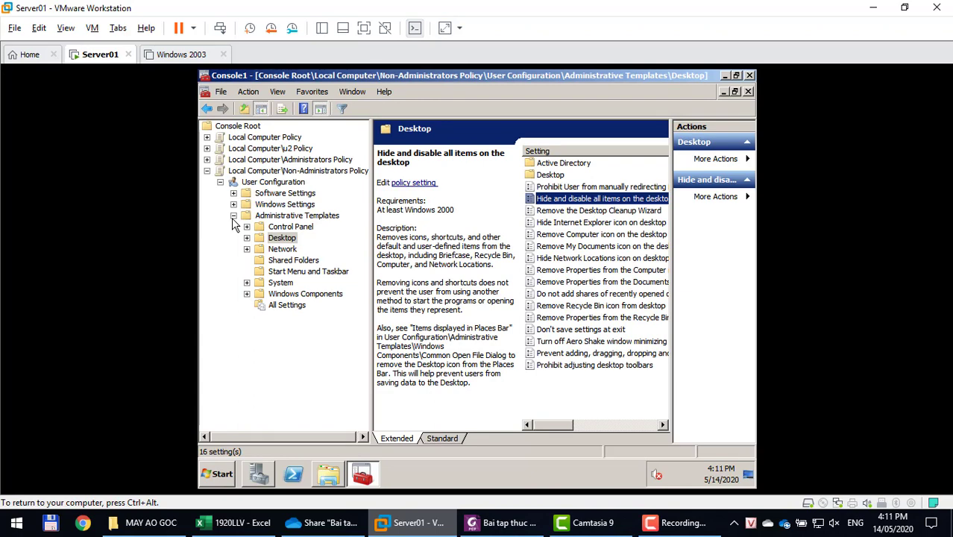
# Enable Remove Change Password under System > Ctrl+Alt+Del Options in the Non-Administrators policy.
pyautogui.click(274, 285)
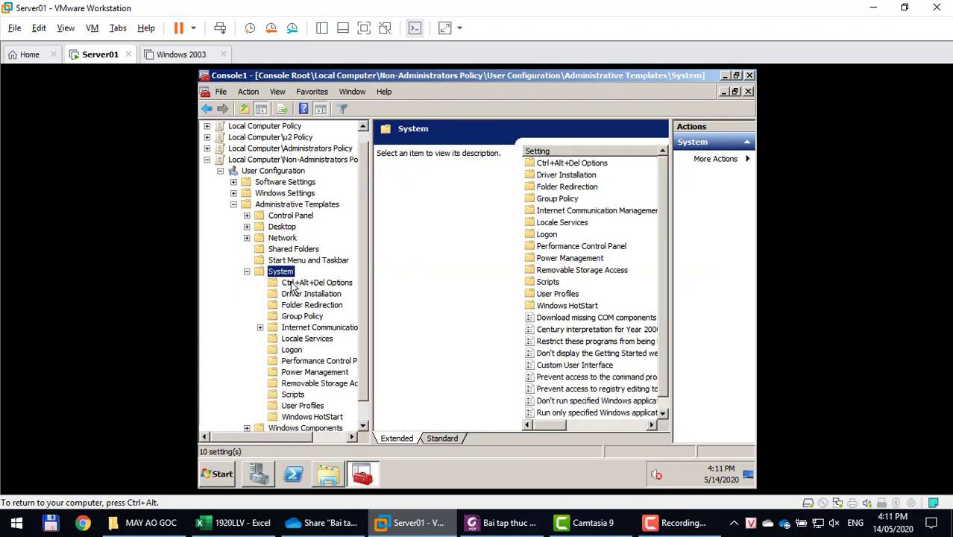
pyautogui.click(293, 288)
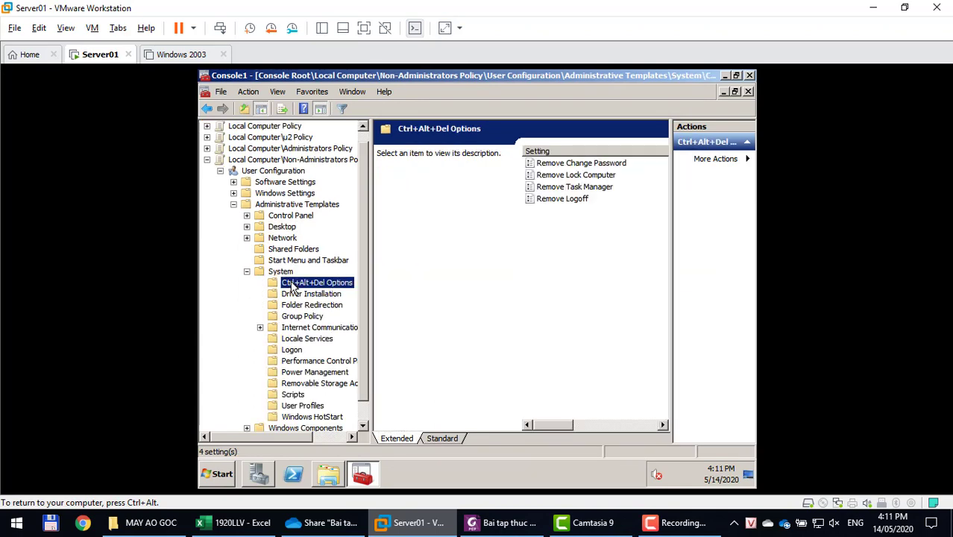
pyautogui.click(556, 165)
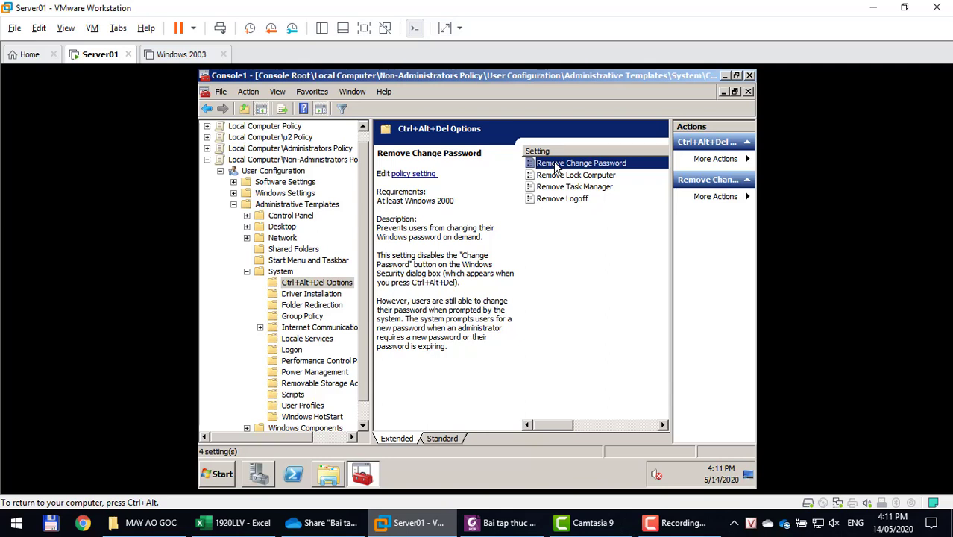
pyautogui.doubleClick(556, 166)
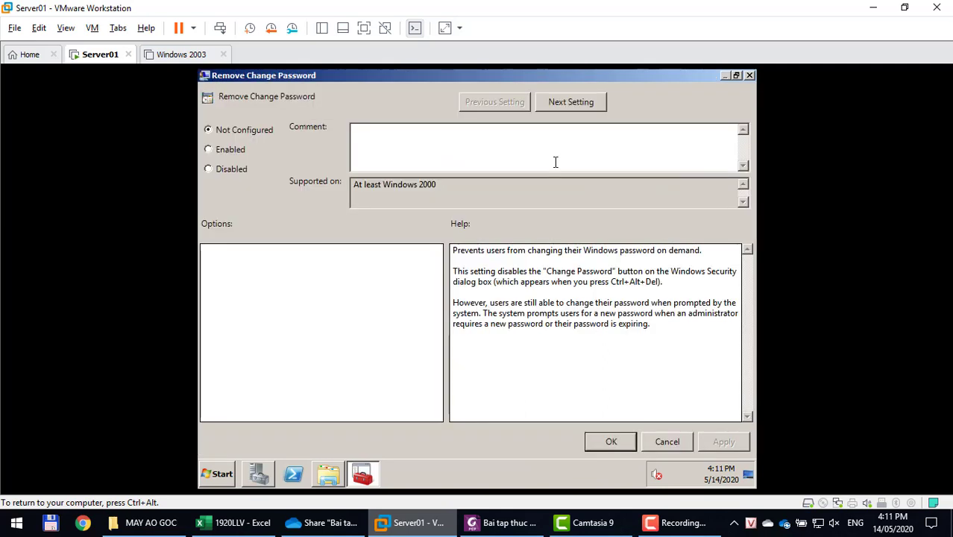
pyautogui.click(215, 149)
pyautogui.click(719, 442)
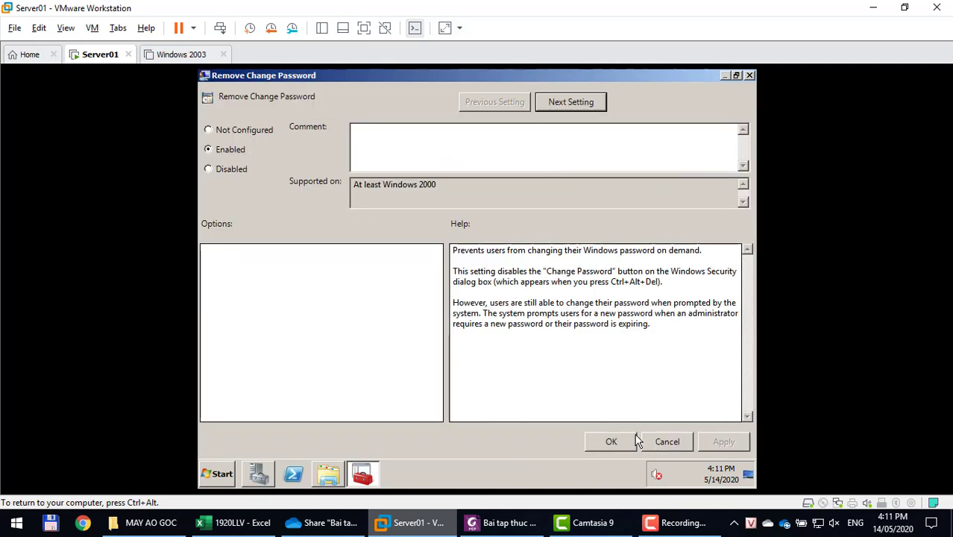
pyautogui.click(613, 440)
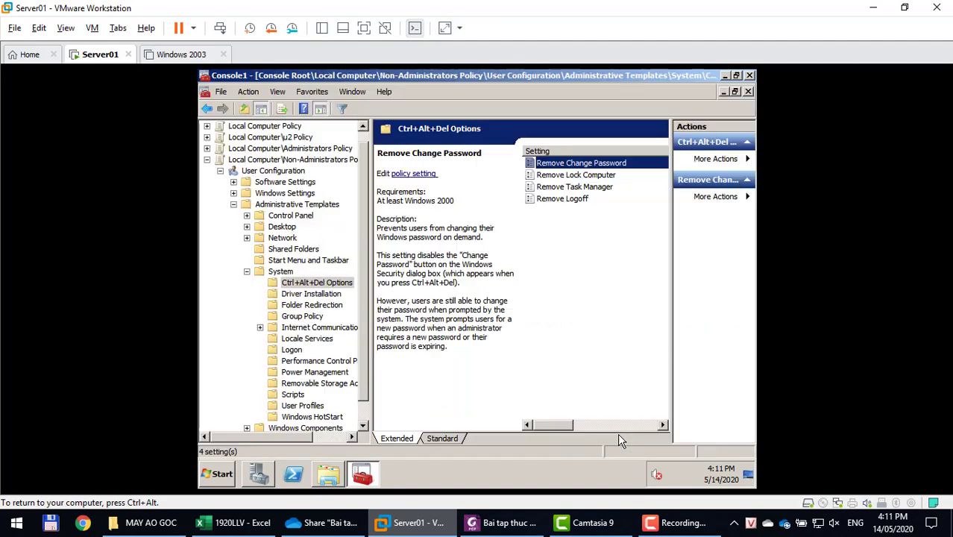
pyautogui.click(748, 92)
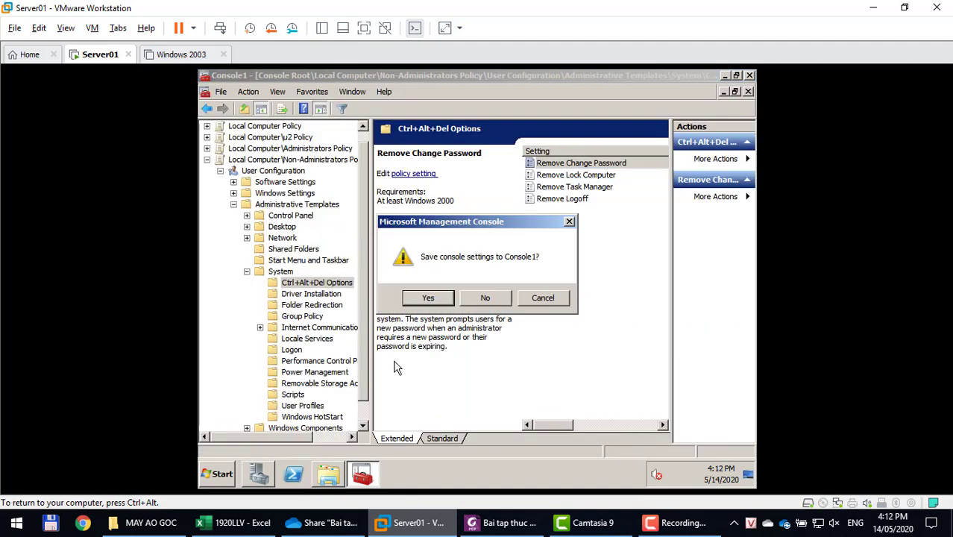
pyautogui.click(548, 298)
# Run gpupdate /force in the guest, then scroll on through the exercise PDF.
pyautogui.press('super')
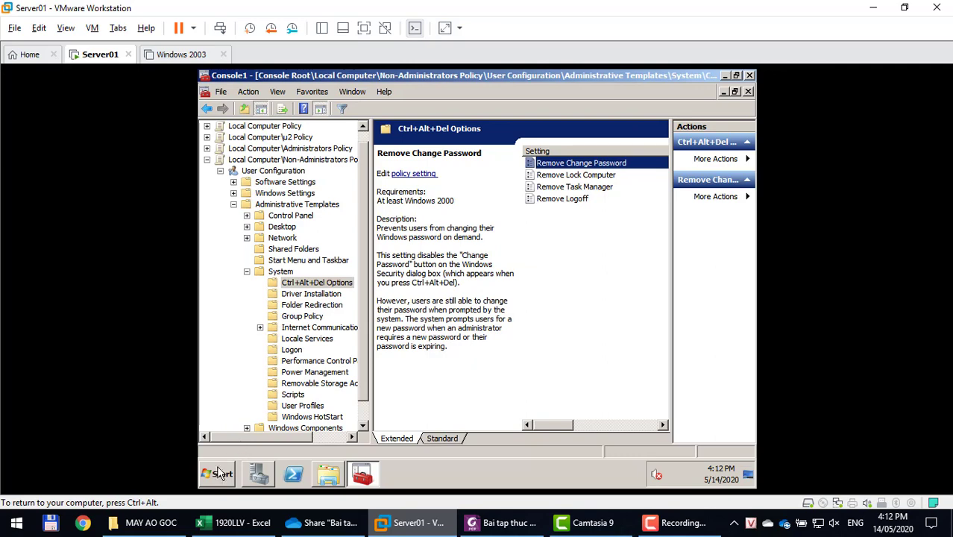
pyautogui.press('Escape')
pyautogui.press('super+r')
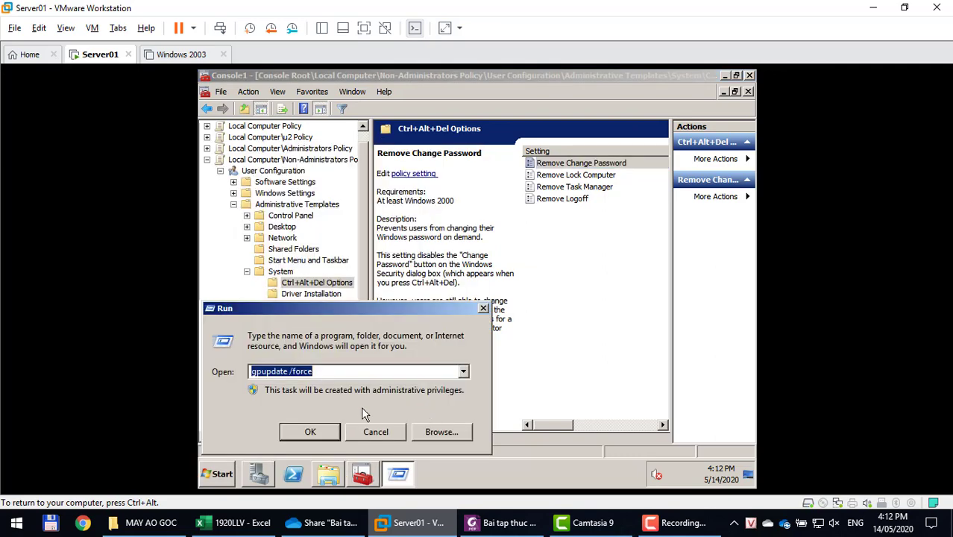
pyautogui.press('Return')
pyautogui.click(480, 521)
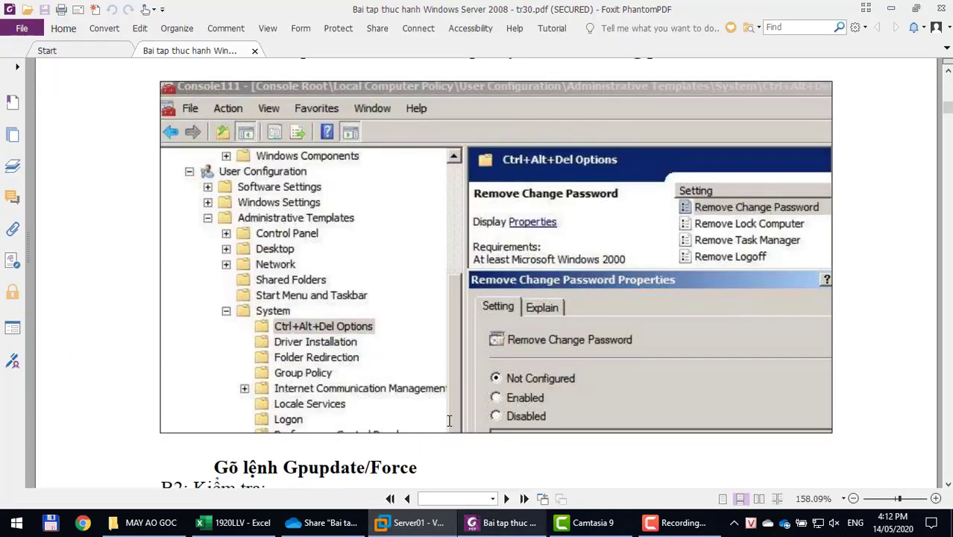
pyautogui.scroll(-5, 439, 395)
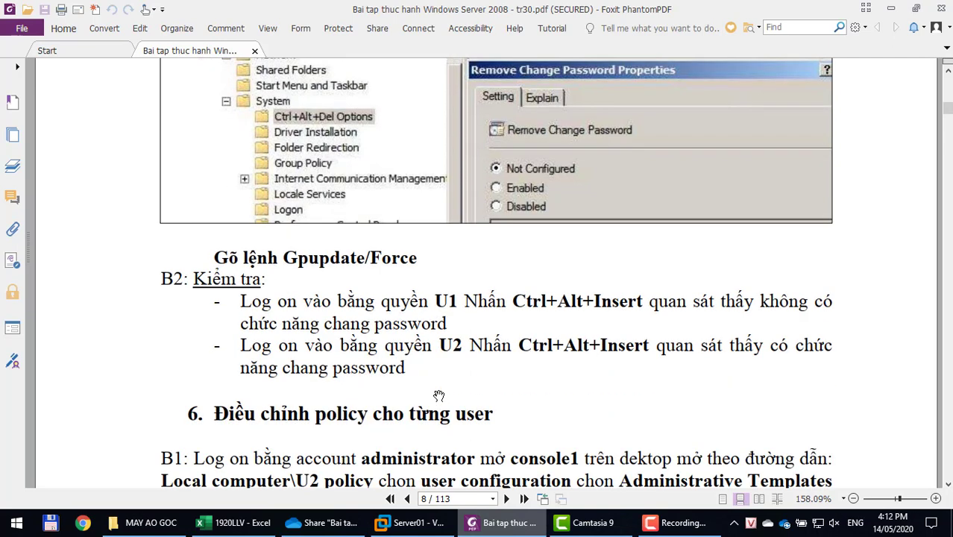